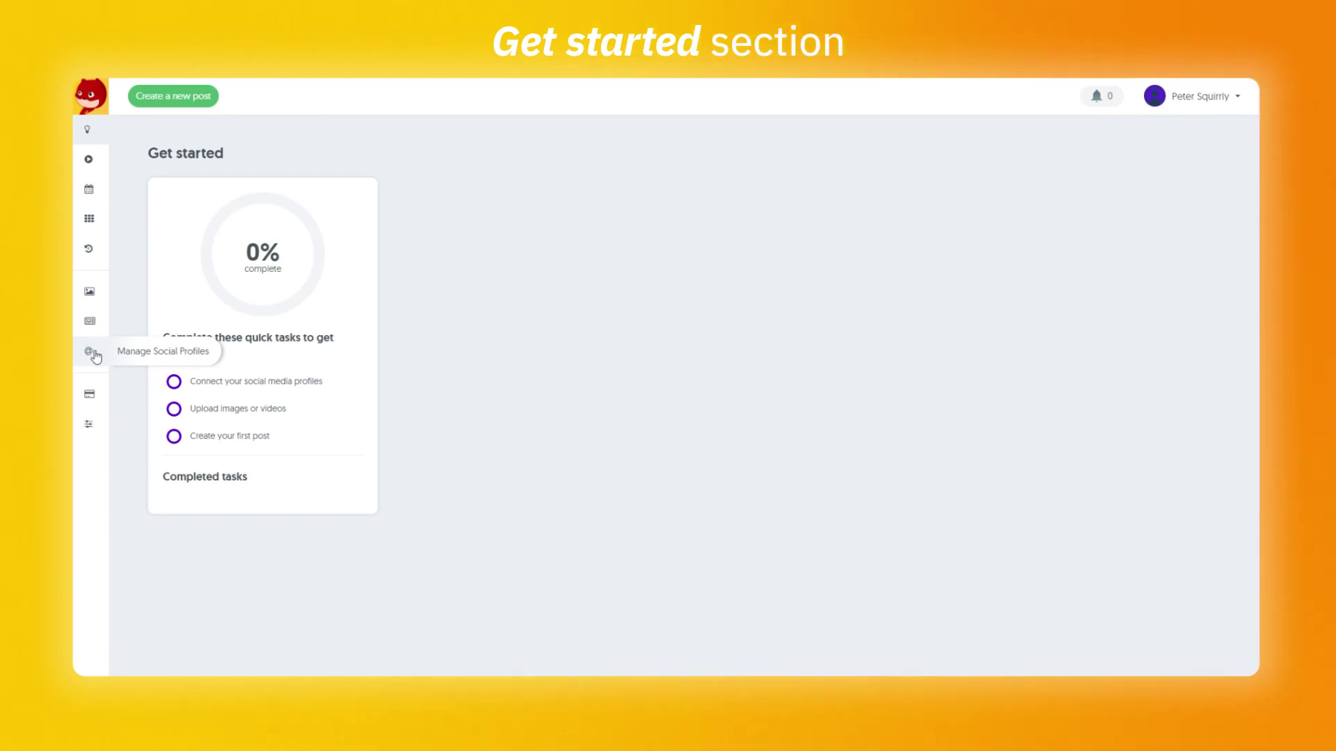
Go to the social profiles page and list the profile types available to add.
click(272, 383)
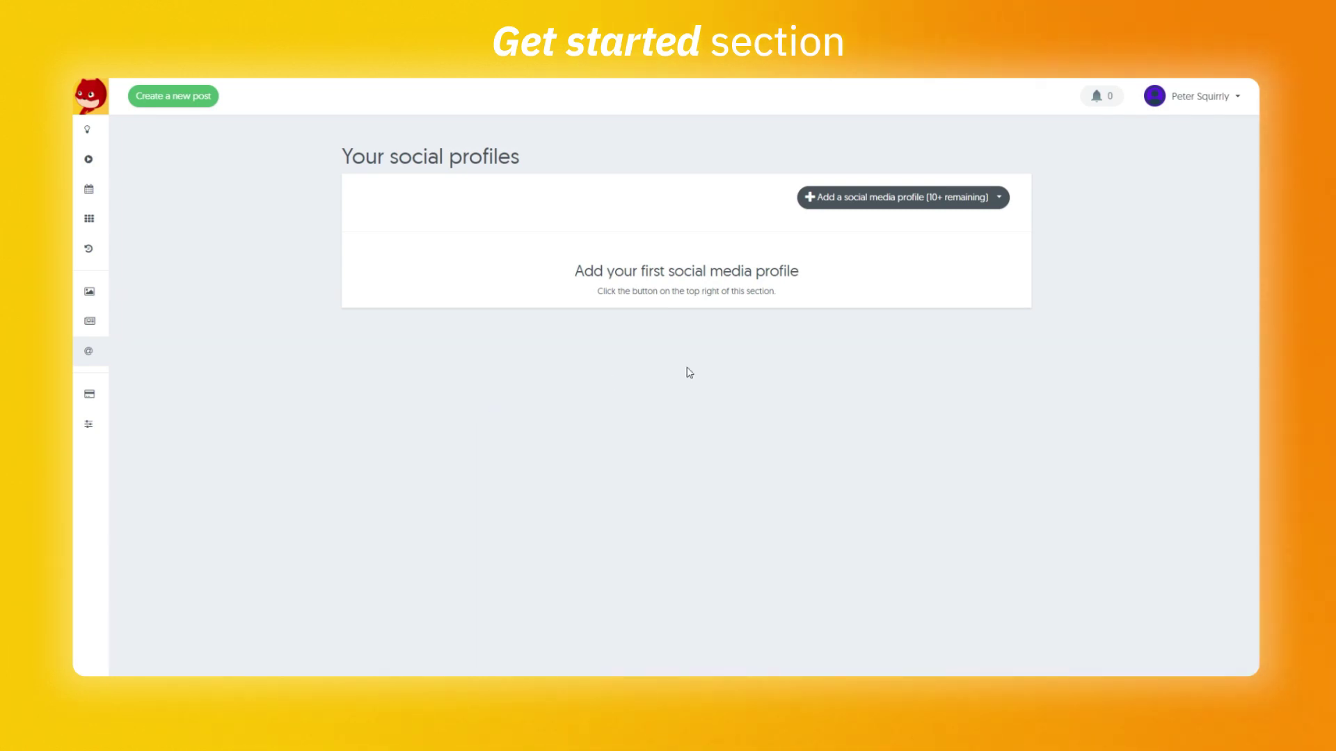
click(893, 201)
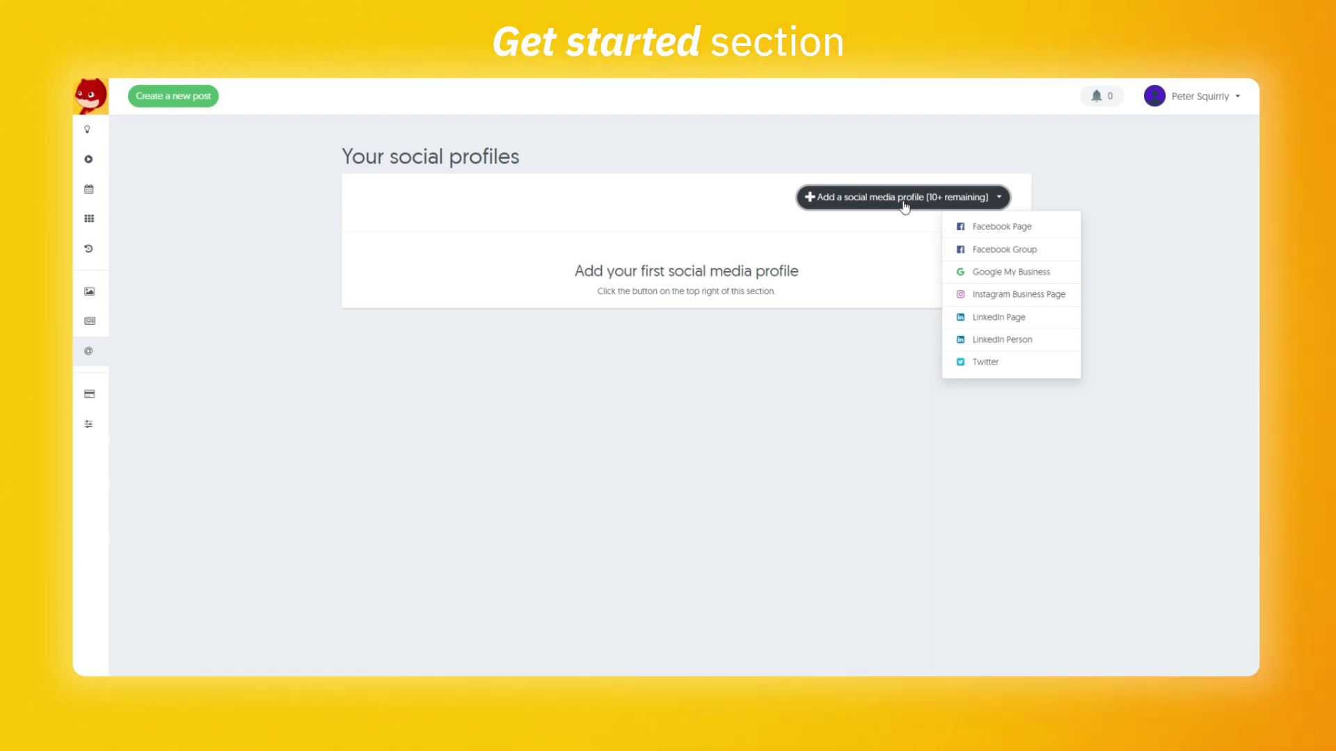
Add a Facebook Page profile with the existing Facebook account and connect the Squirrly page.
click(1014, 227)
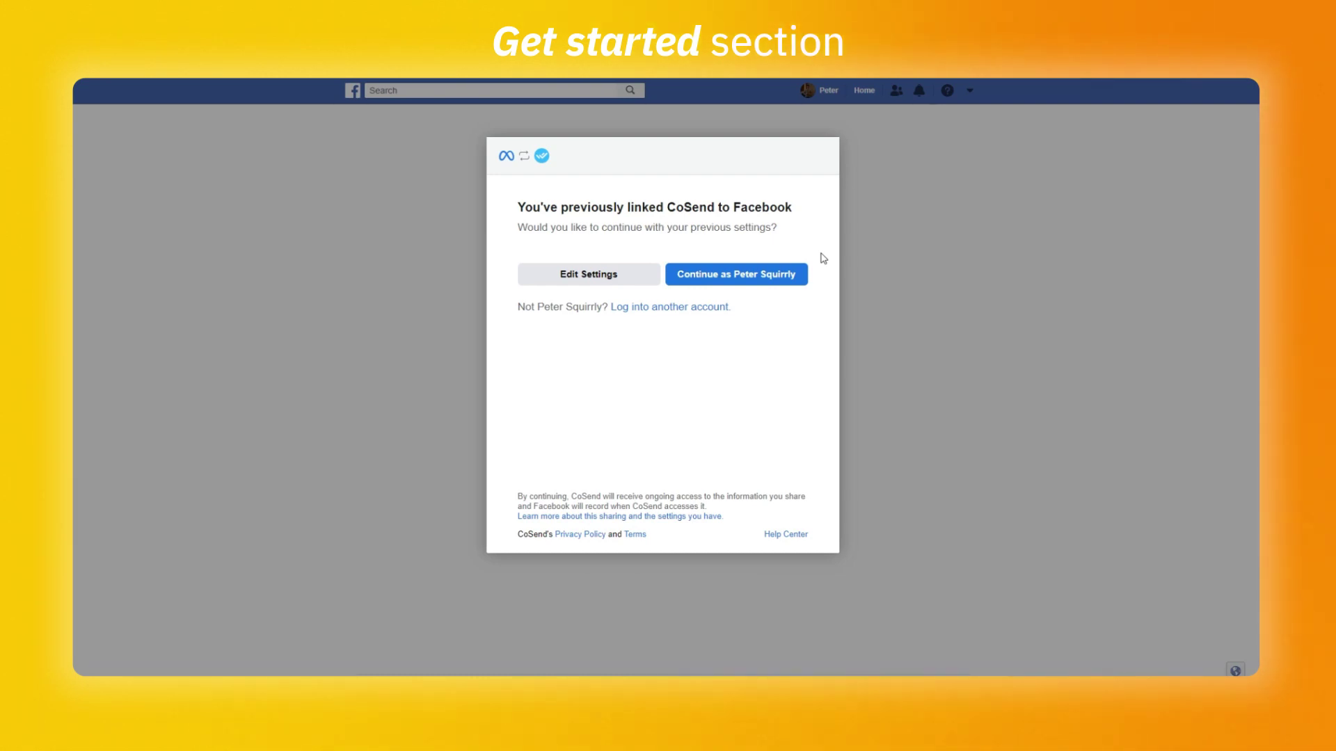
click(764, 280)
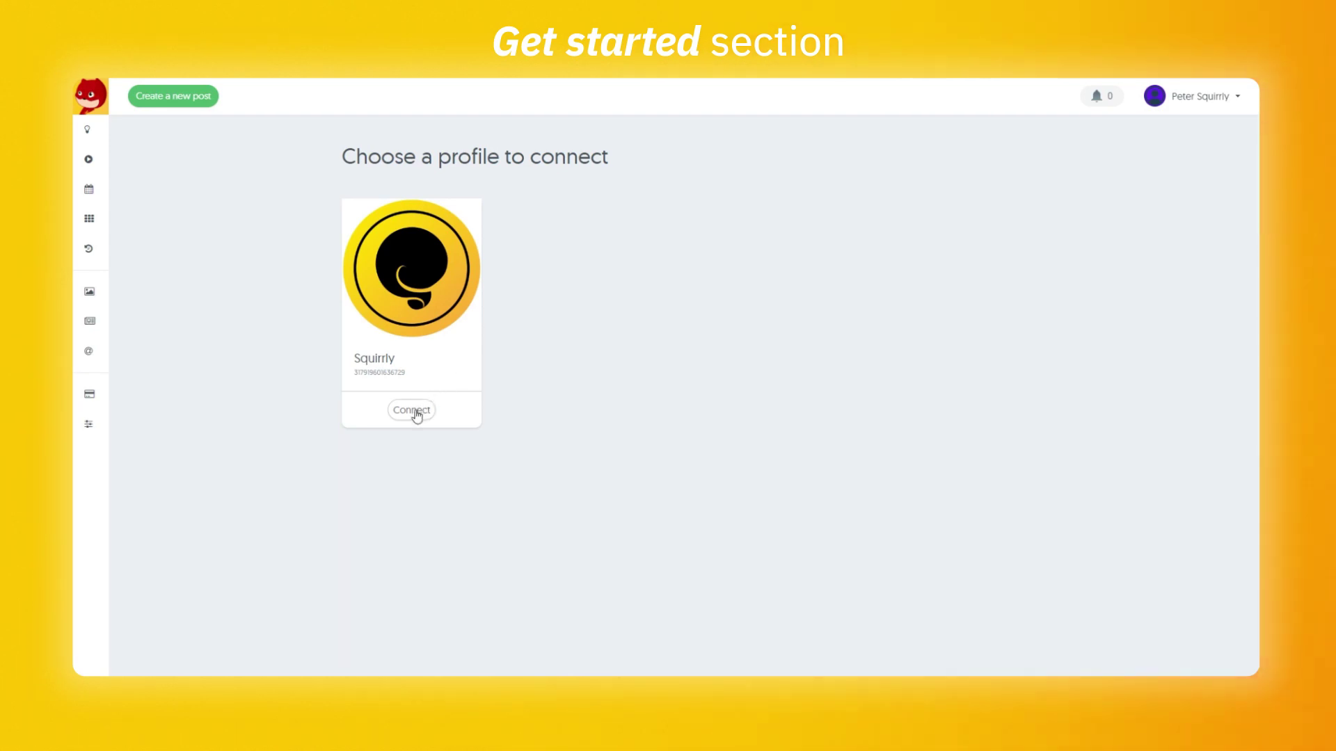
click(416, 414)
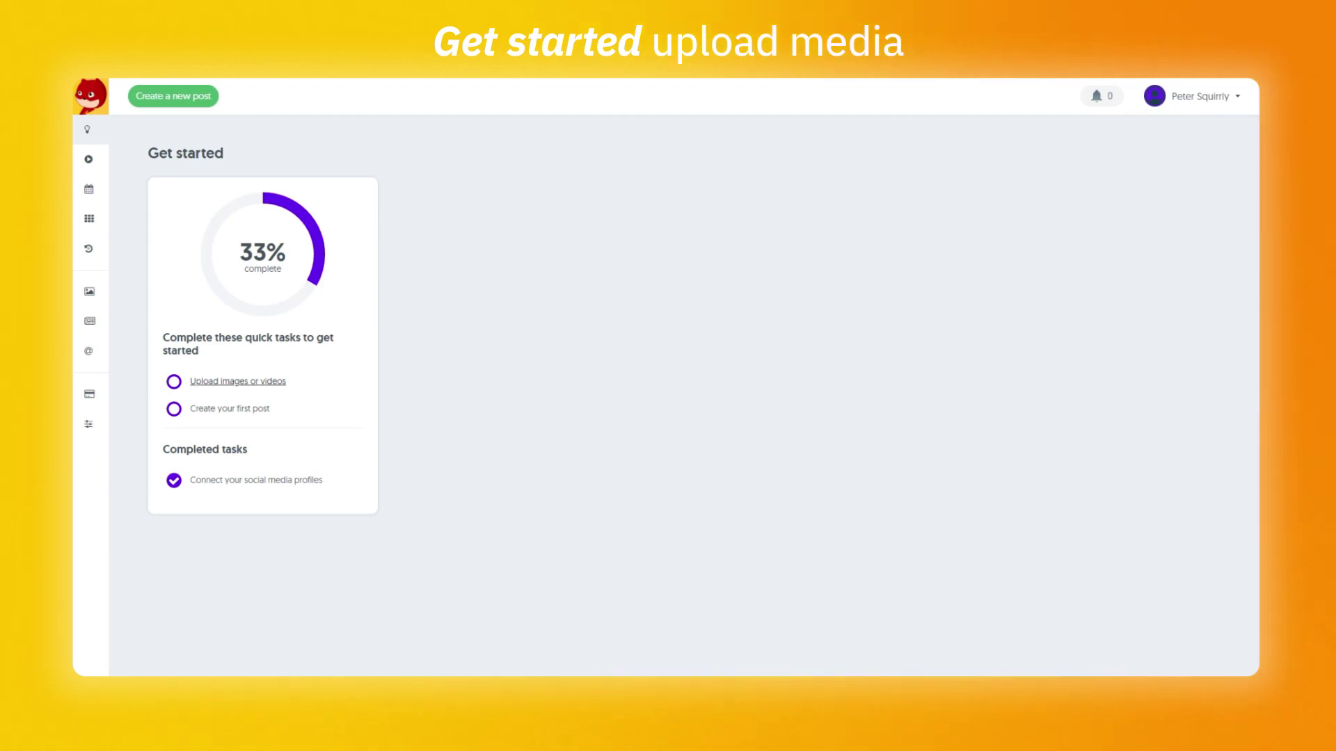
Go to the Media Library and bring up the My Media folder's options.
click(276, 382)
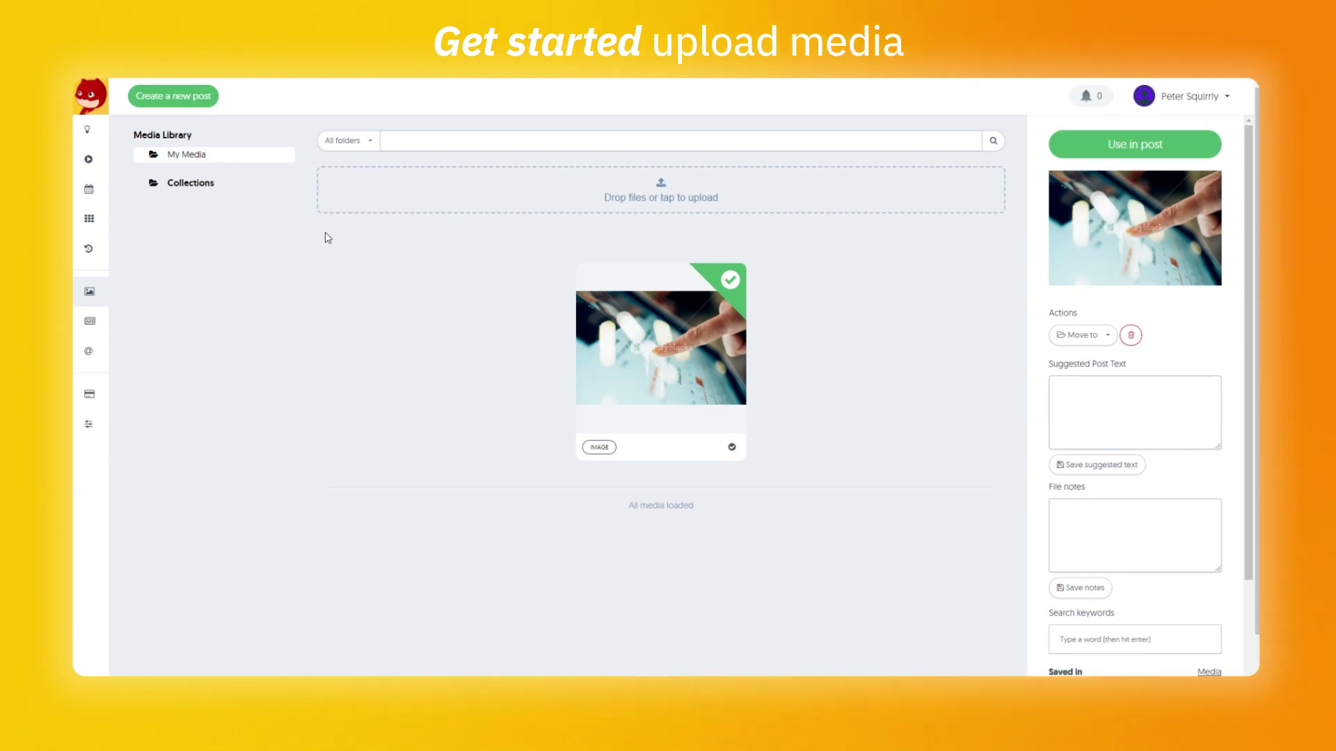
mouse_move(272, 164)
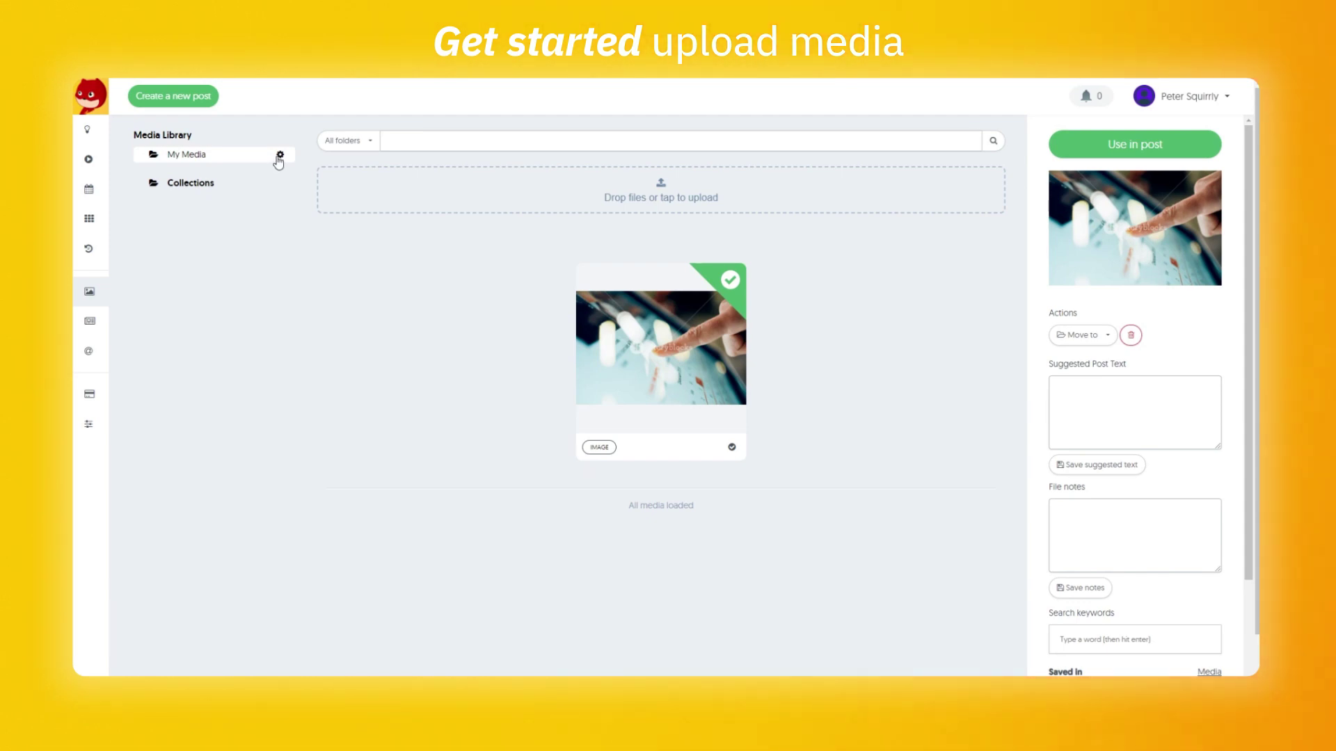
Create a subfolder named 'Technology' under My Media.
click(279, 157)
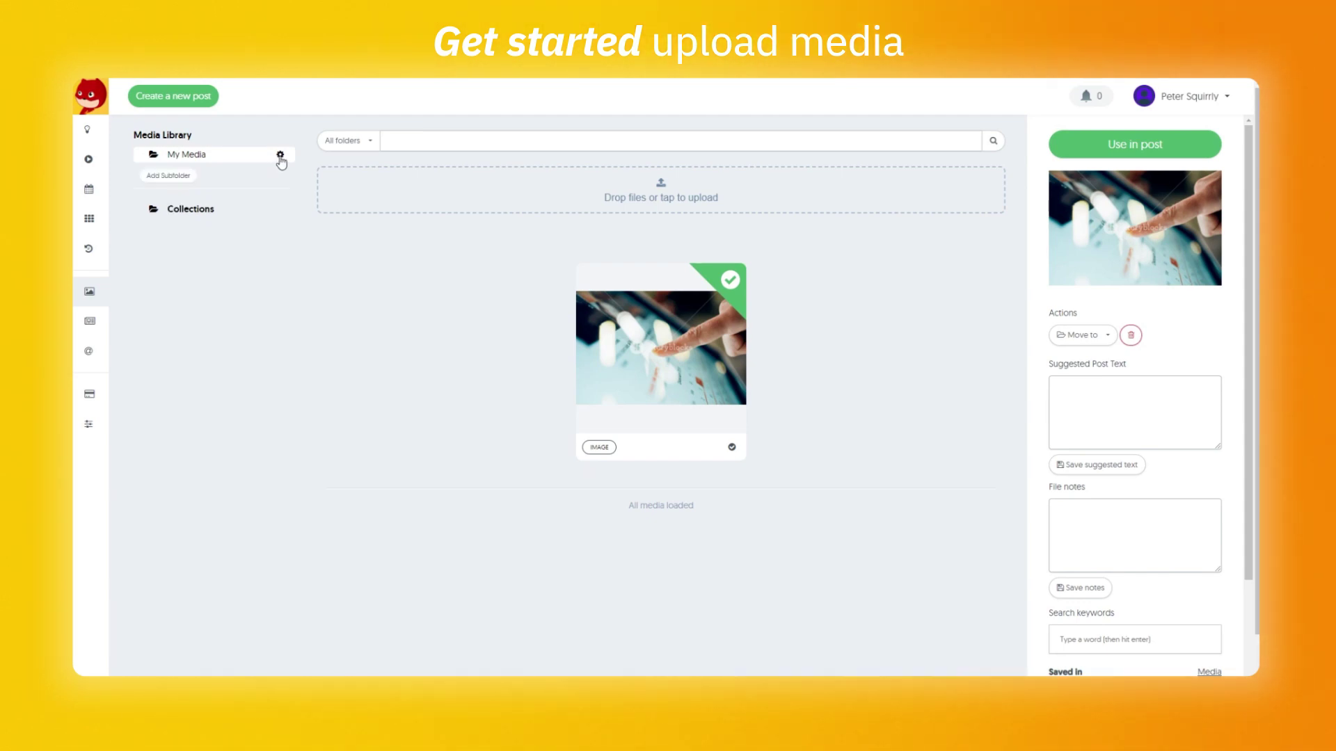
click(183, 175)
text(Techn)
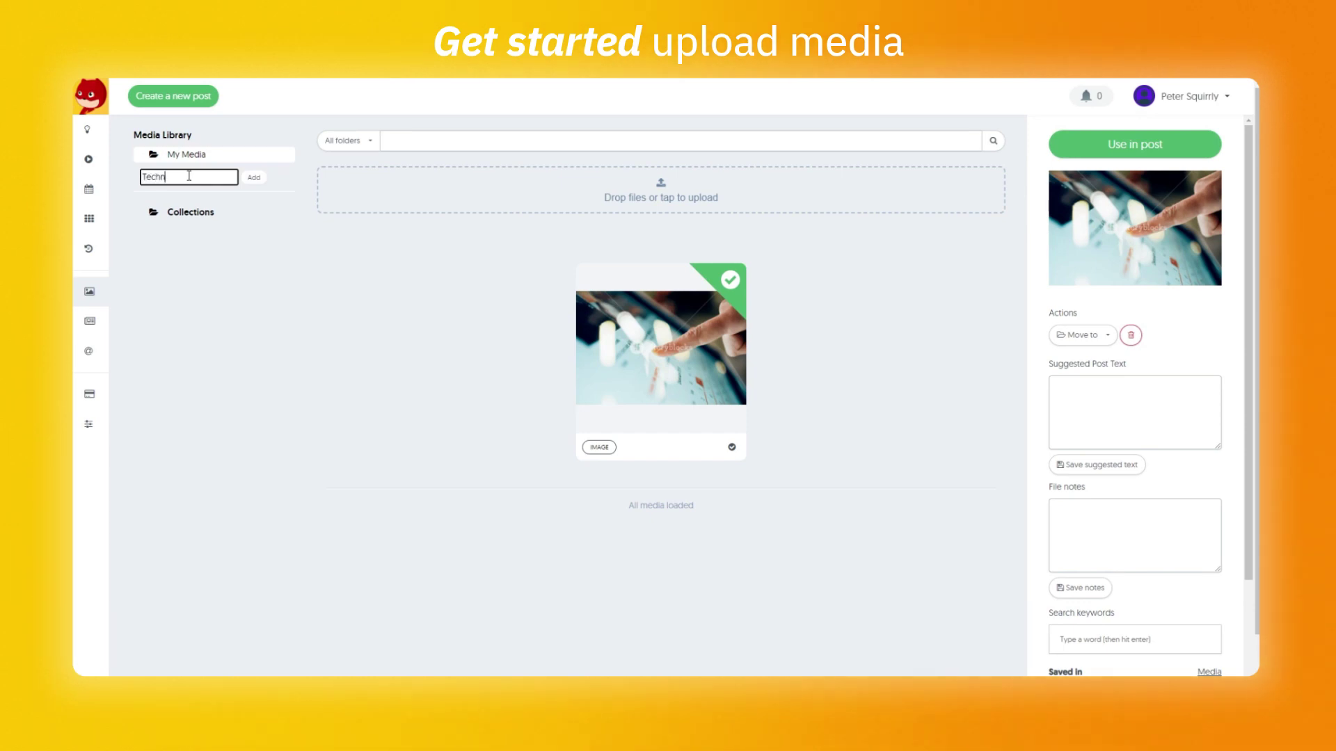
text(ology)
click(251, 178)
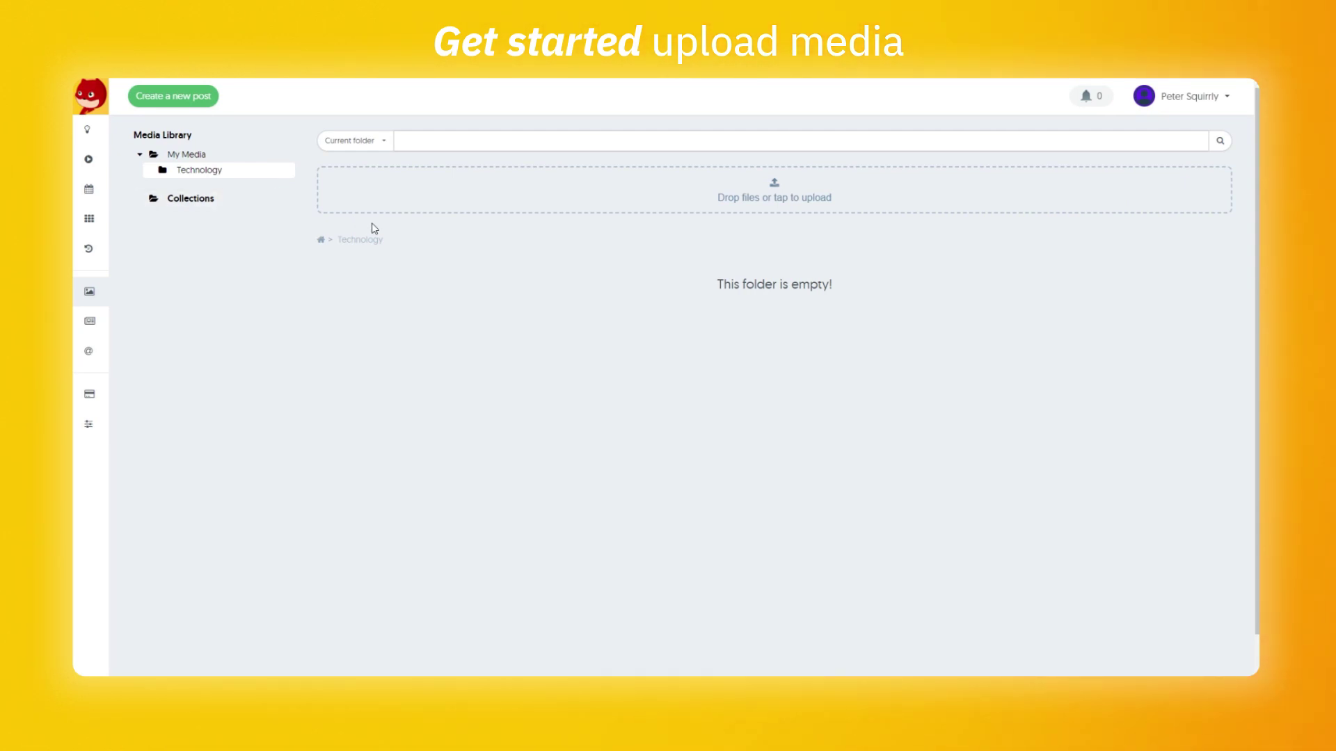
Move the uploaded image from My Media into the Technology folder.
click(224, 157)
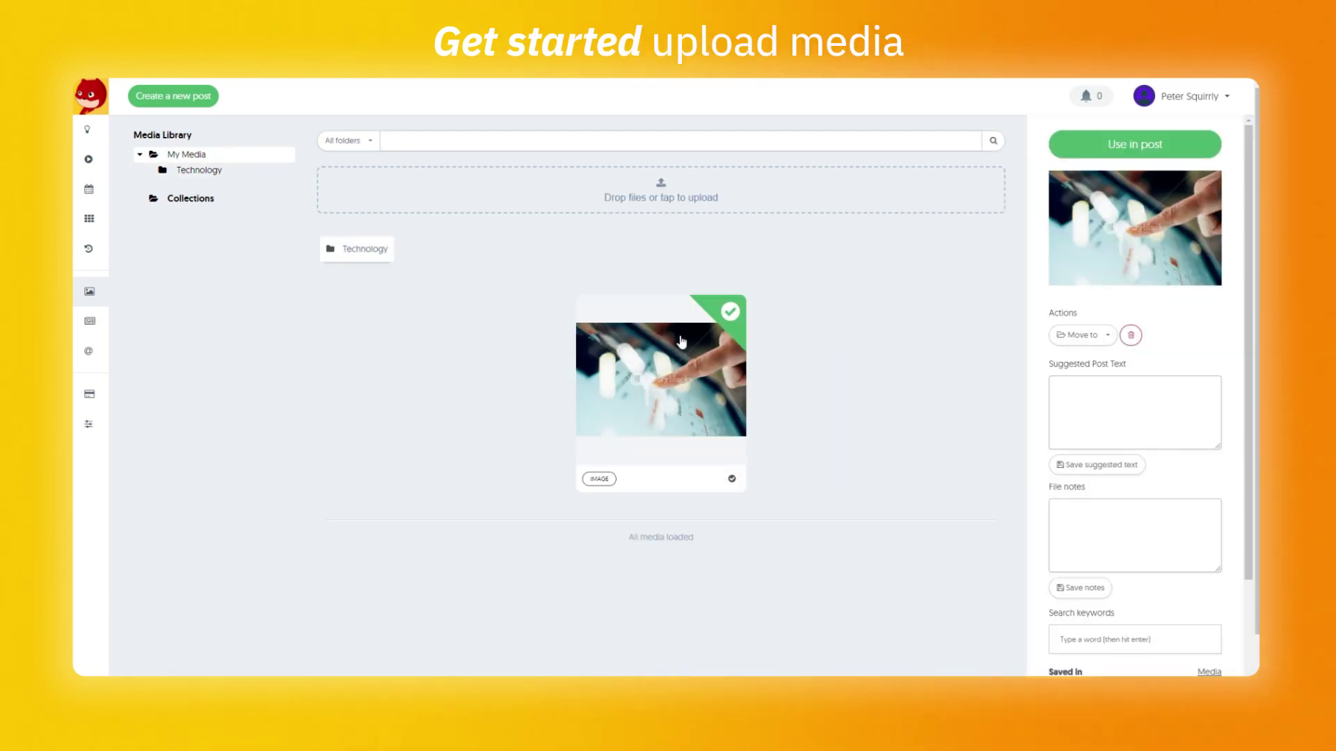
click(1106, 341)
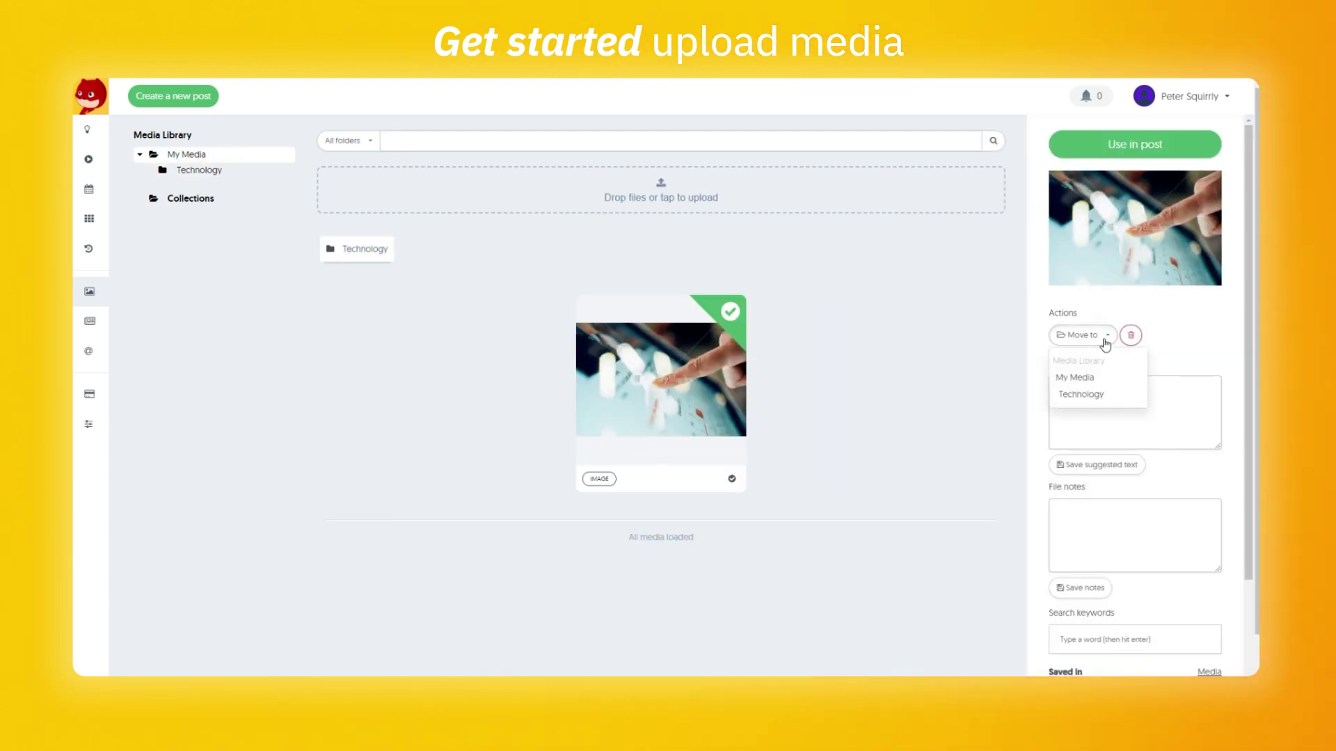
click(1102, 395)
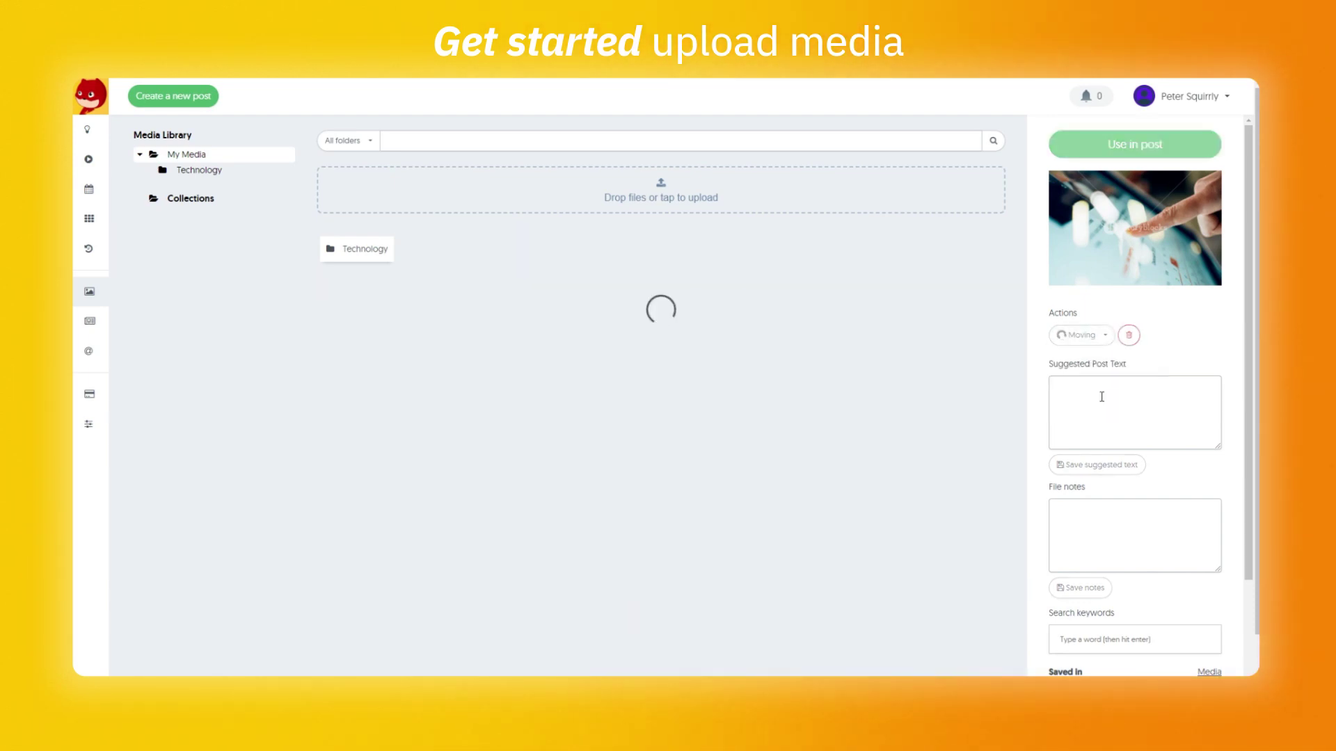
Search free stock photos for 'laptop' and save the pink-blanket laptop photo to Technology.
click(363, 141)
click(370, 173)
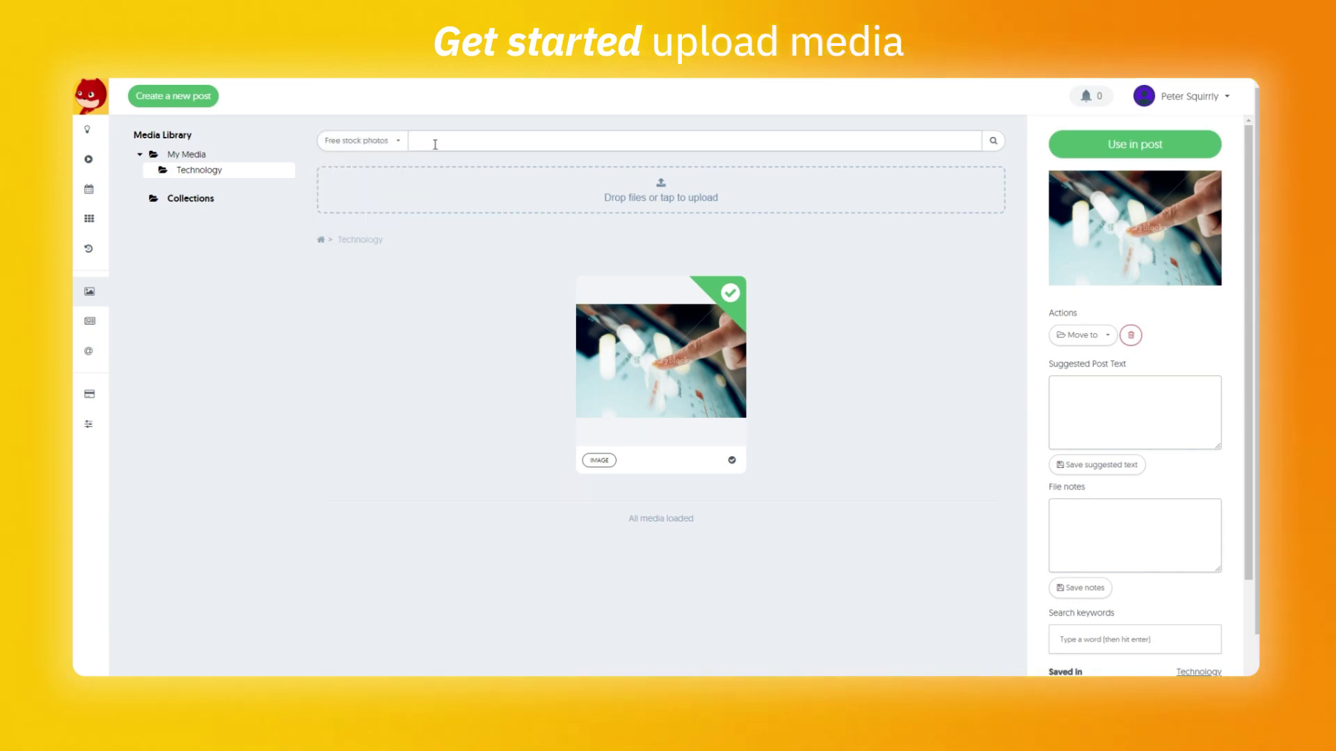
click(412, 142)
text(laptop)
key(Return)
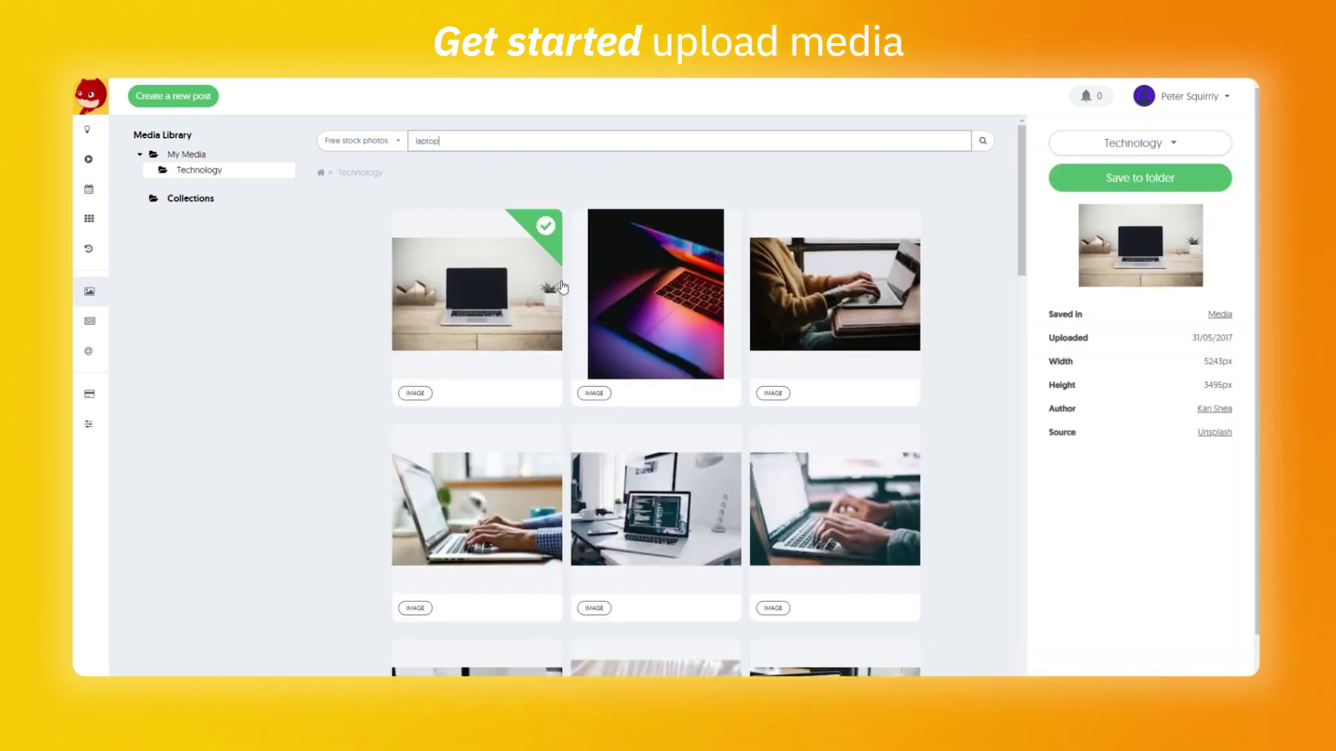
scroll(591, 299, down, 5)
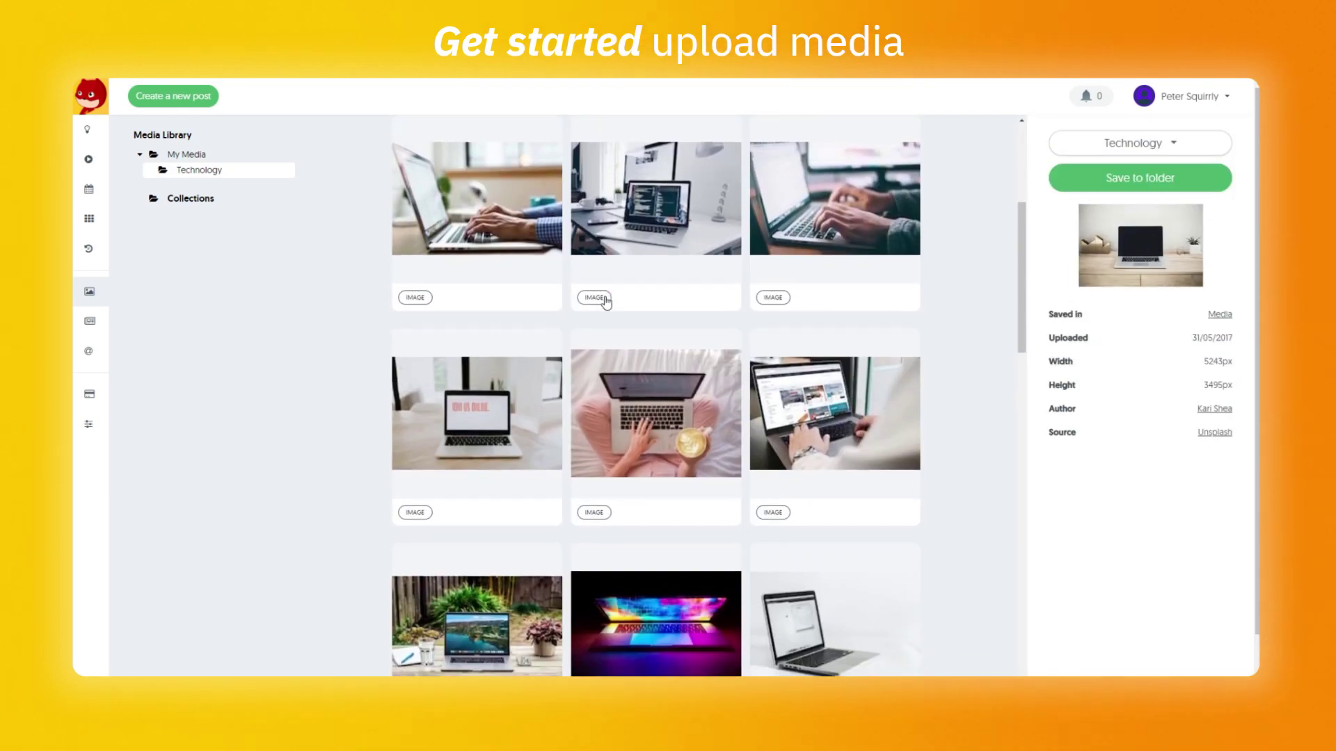
scroll(616, 302, down, 2)
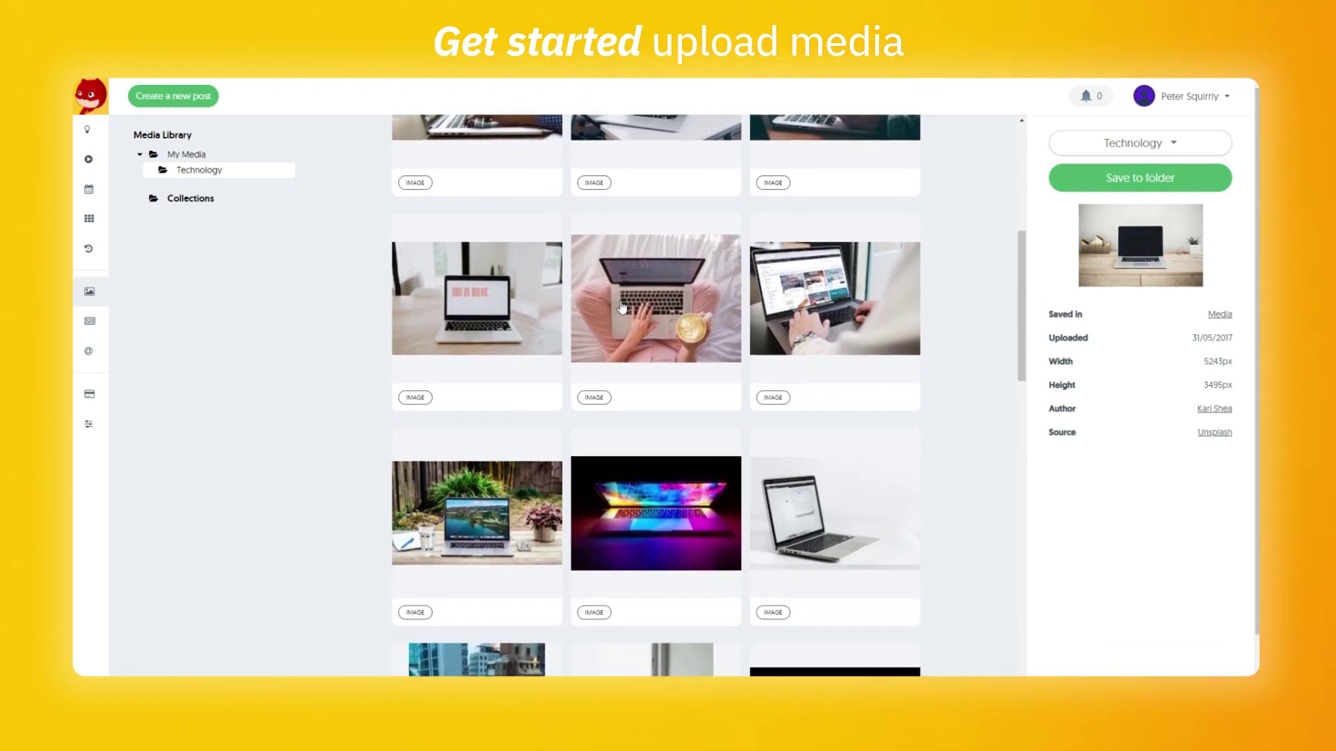
click(621, 307)
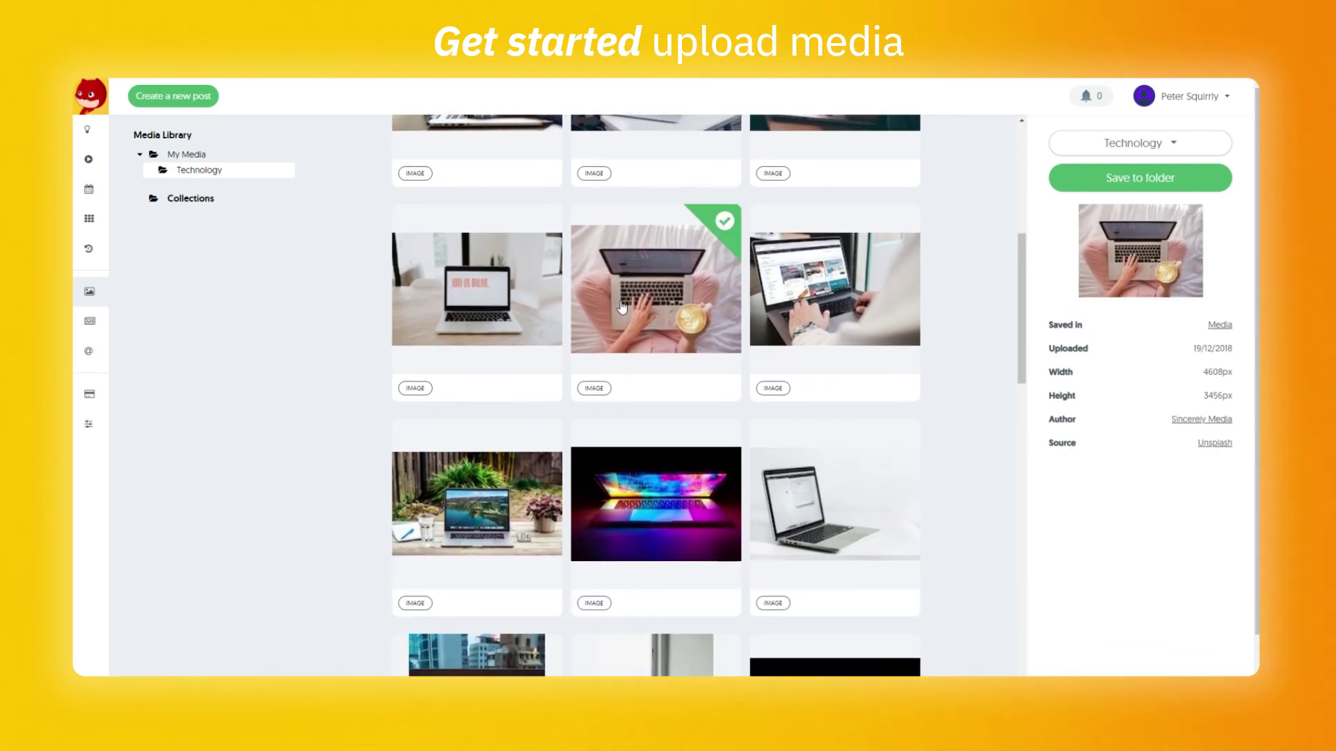
click(1100, 180)
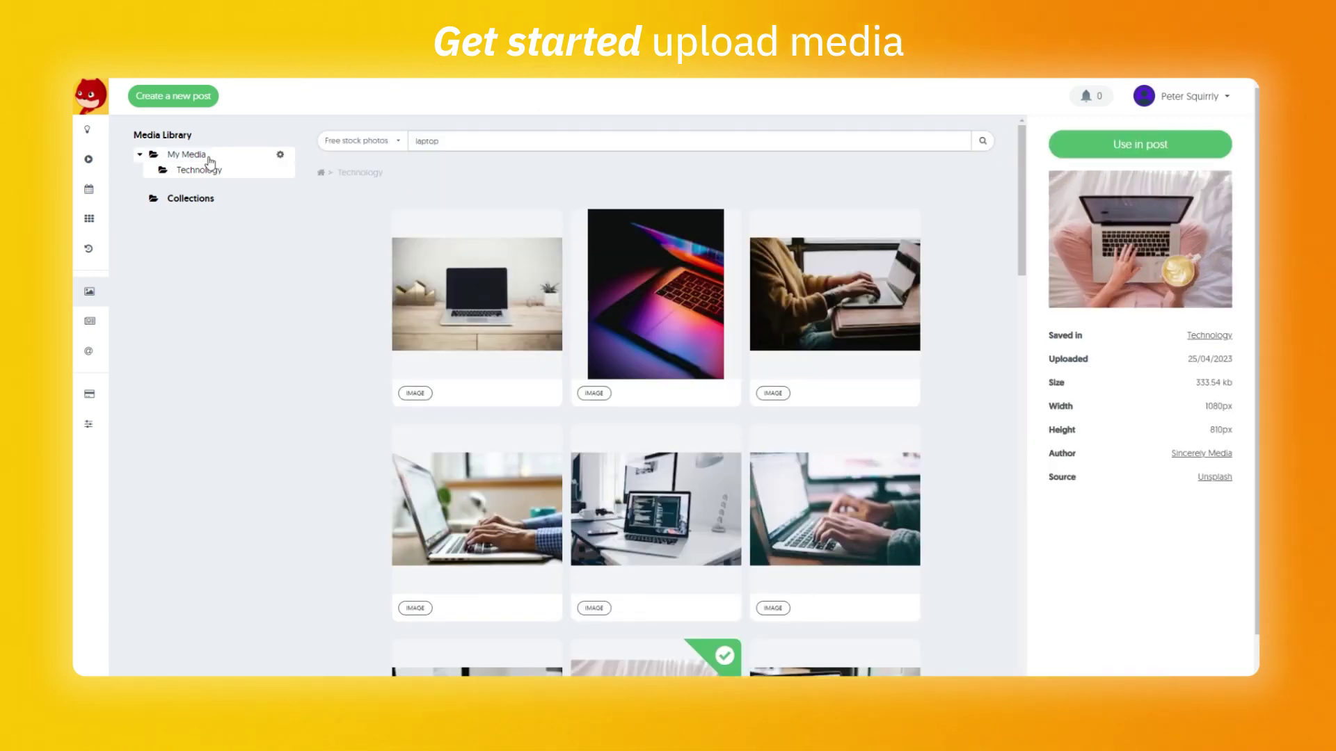
Give the laptop photo suggested text 'Best tips for laptop users.' and note 'Use this on the new project ad.'.
click(209, 170)
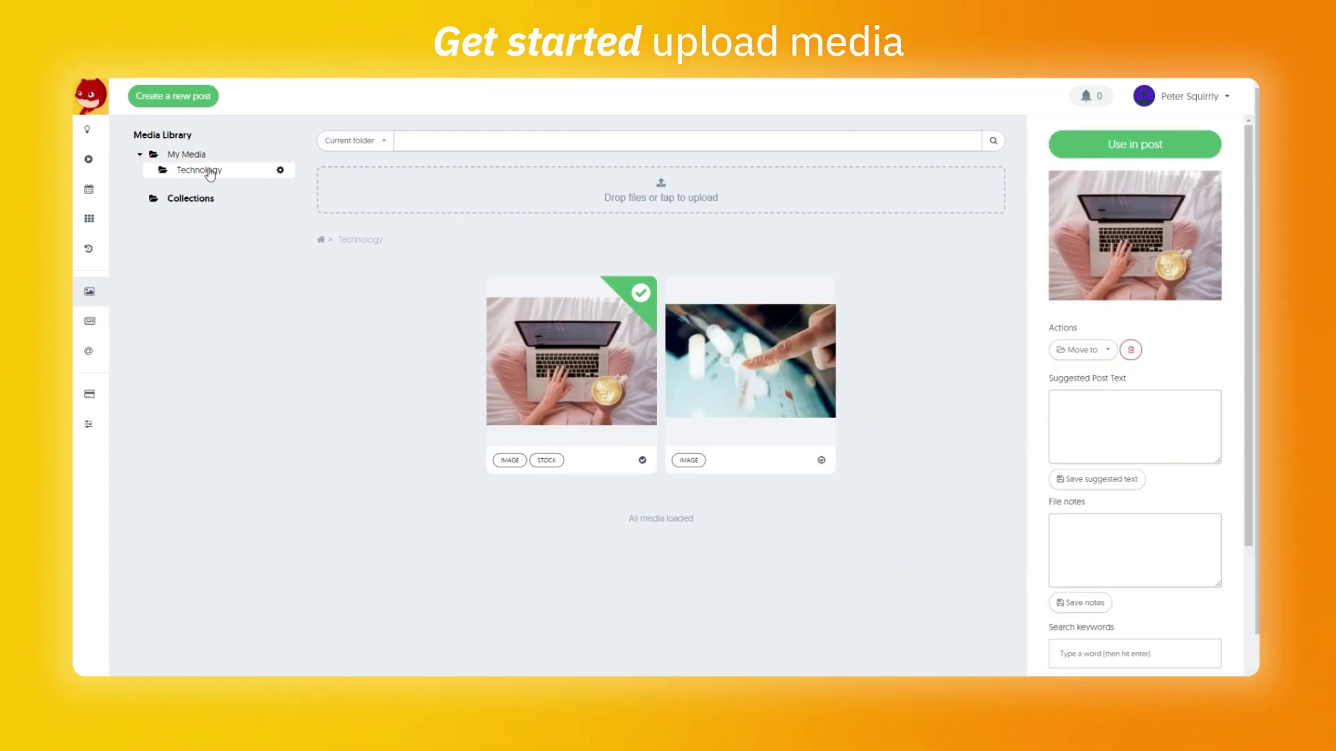
click(1067, 422)
text(Best tips for laptop users.)
click(1076, 521)
text(Use this on the new project ad)
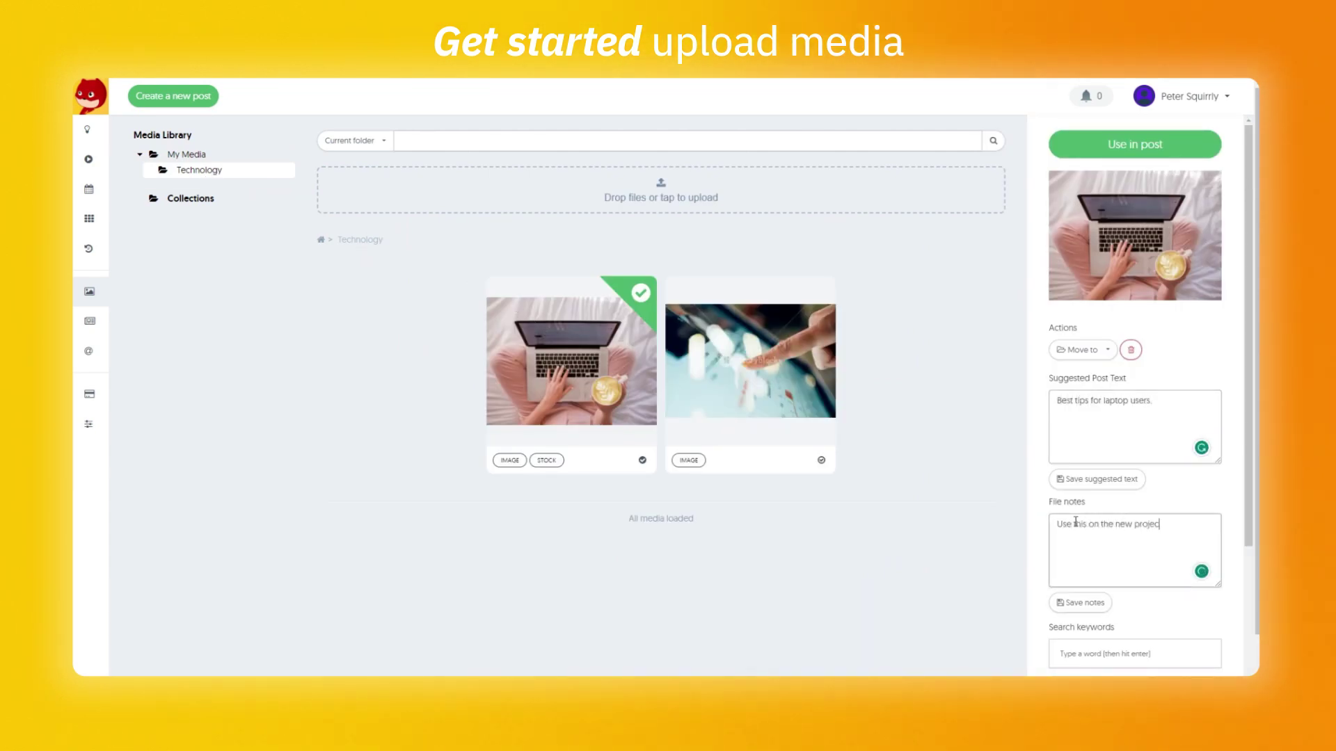
scroll(1076, 520, down, 1)
text(.)
Add 'laptop' as a search keyword for the photo.
scroll(1078, 524, down, 2)
text(laptop)
key(Return)
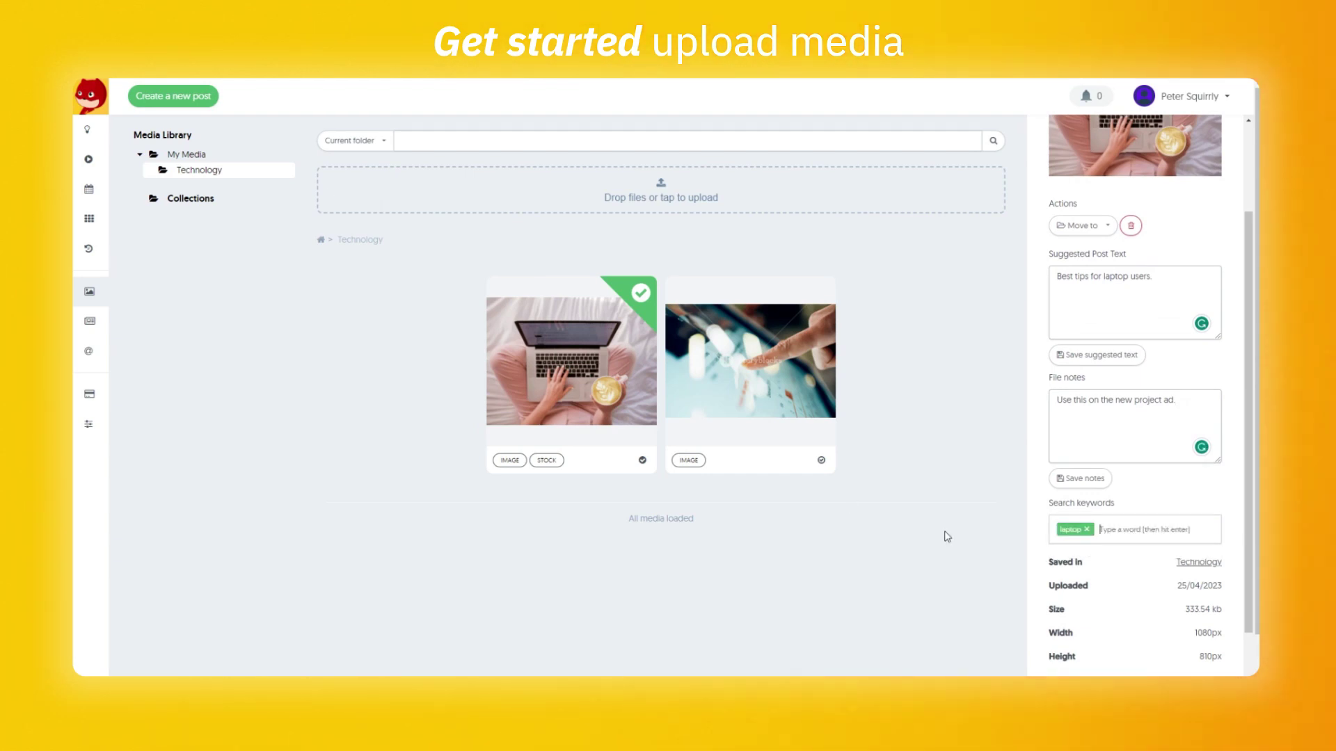
scroll(1085, 527, down, 2)
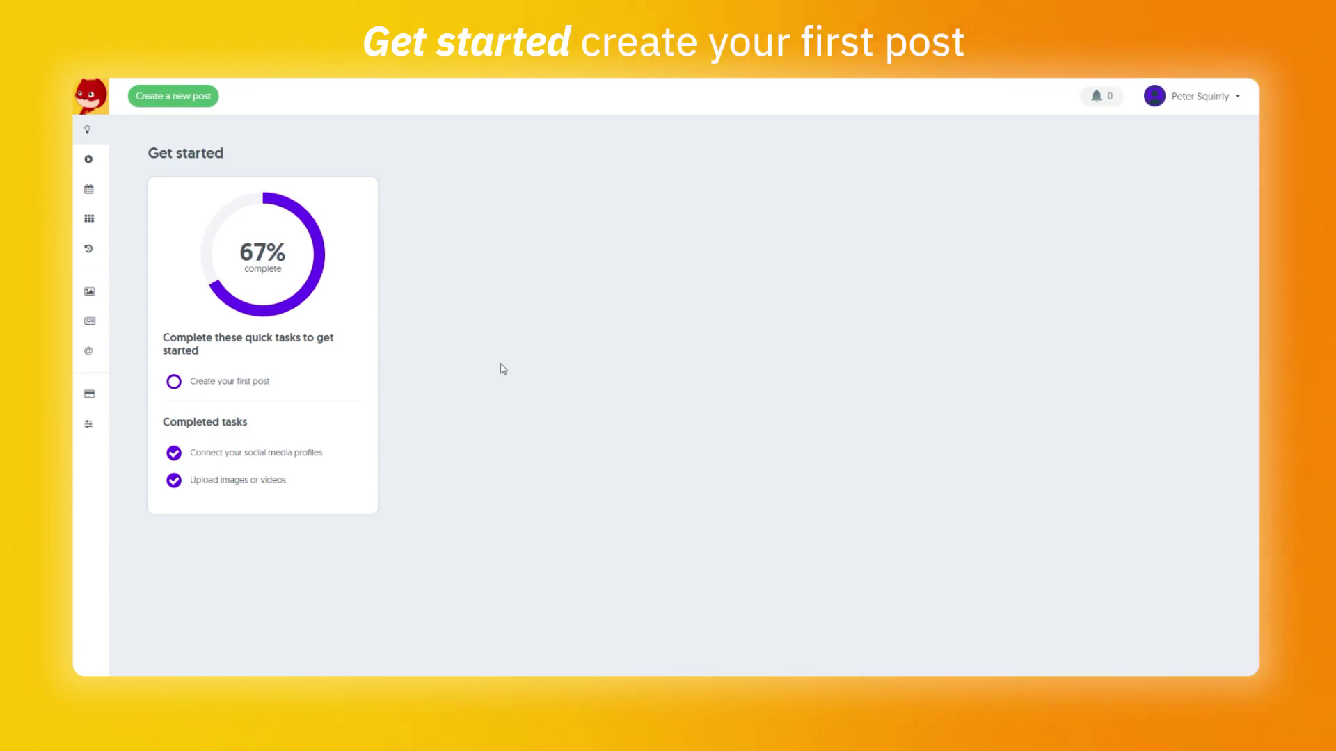
Look over Post Groups and History, then start a new post using the Technology laptop photo.
click(89, 220)
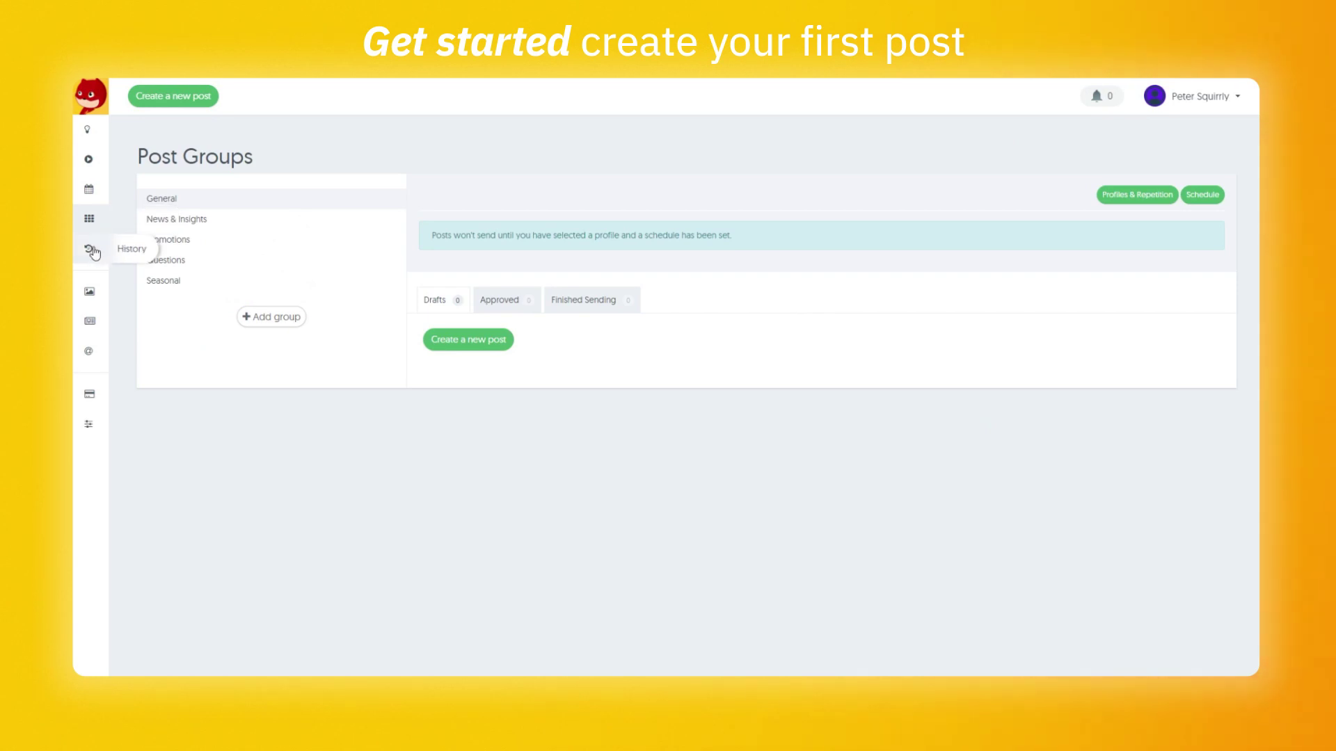
click(91, 249)
click(89, 291)
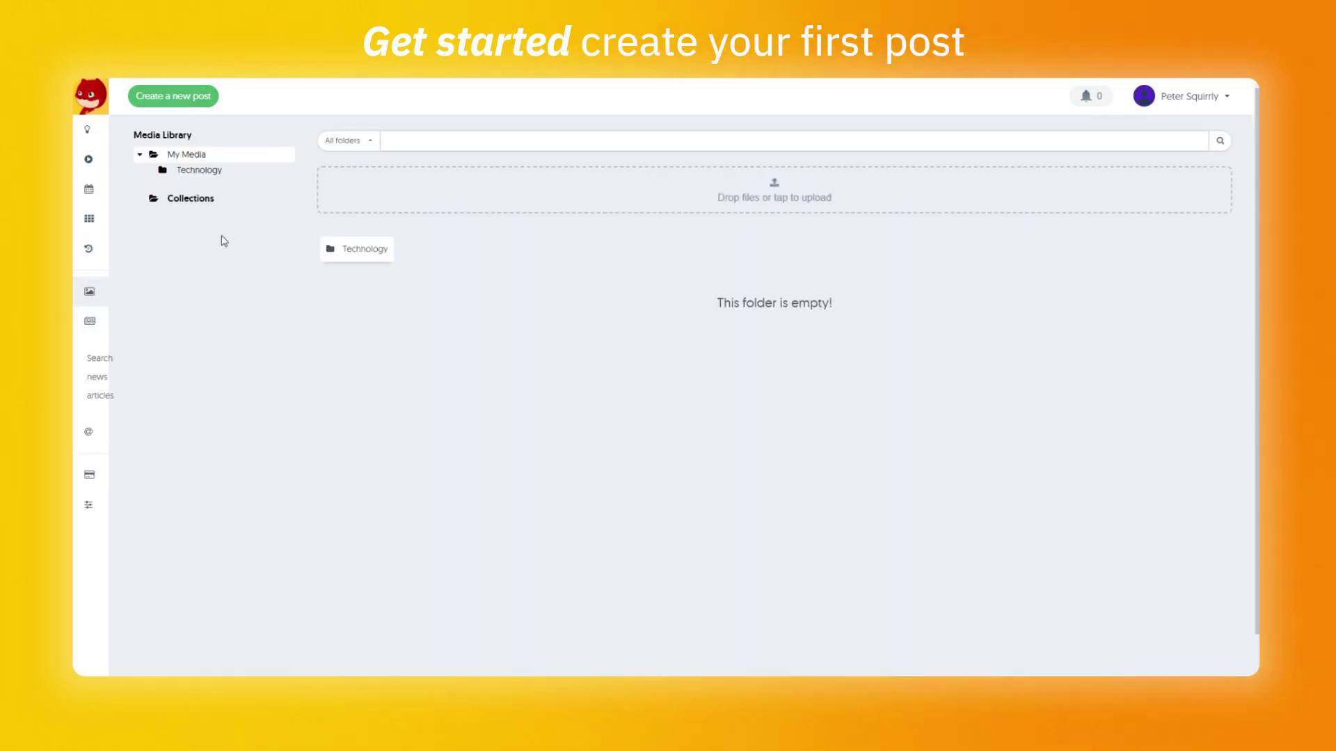
click(210, 172)
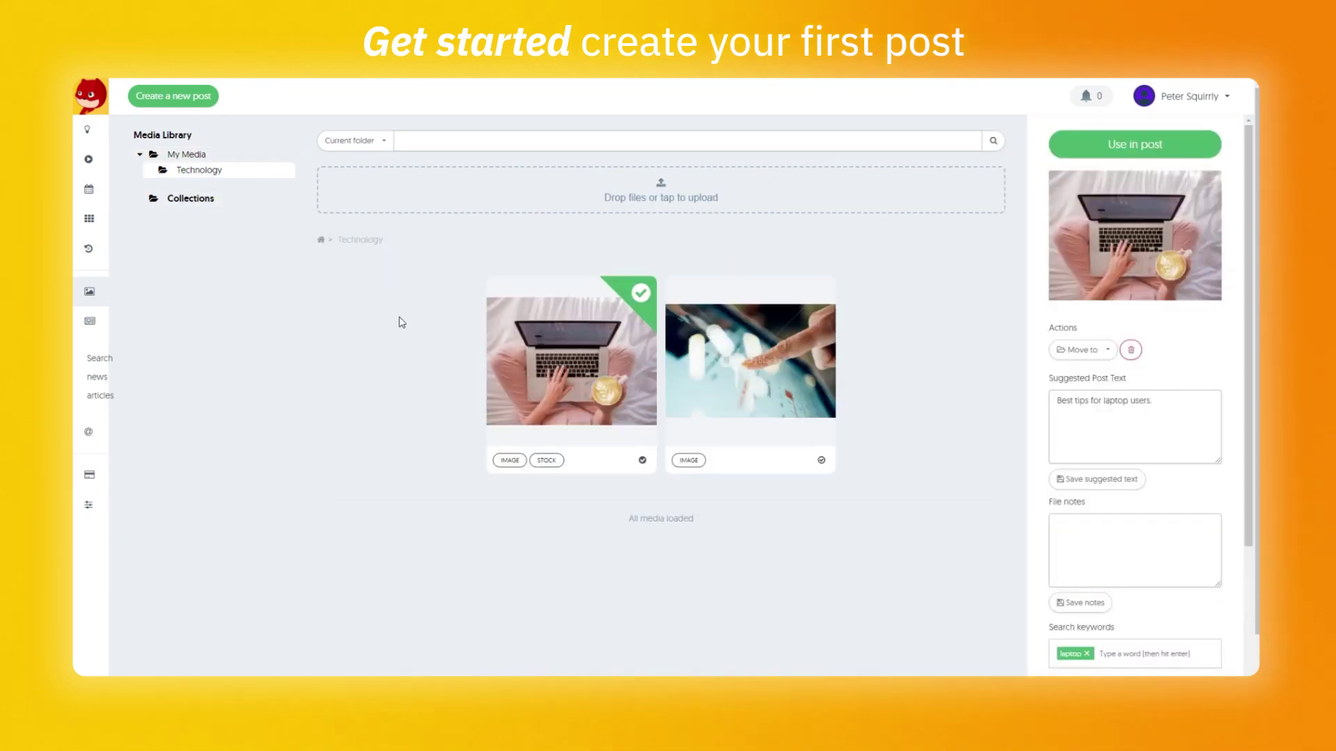
click(1160, 154)
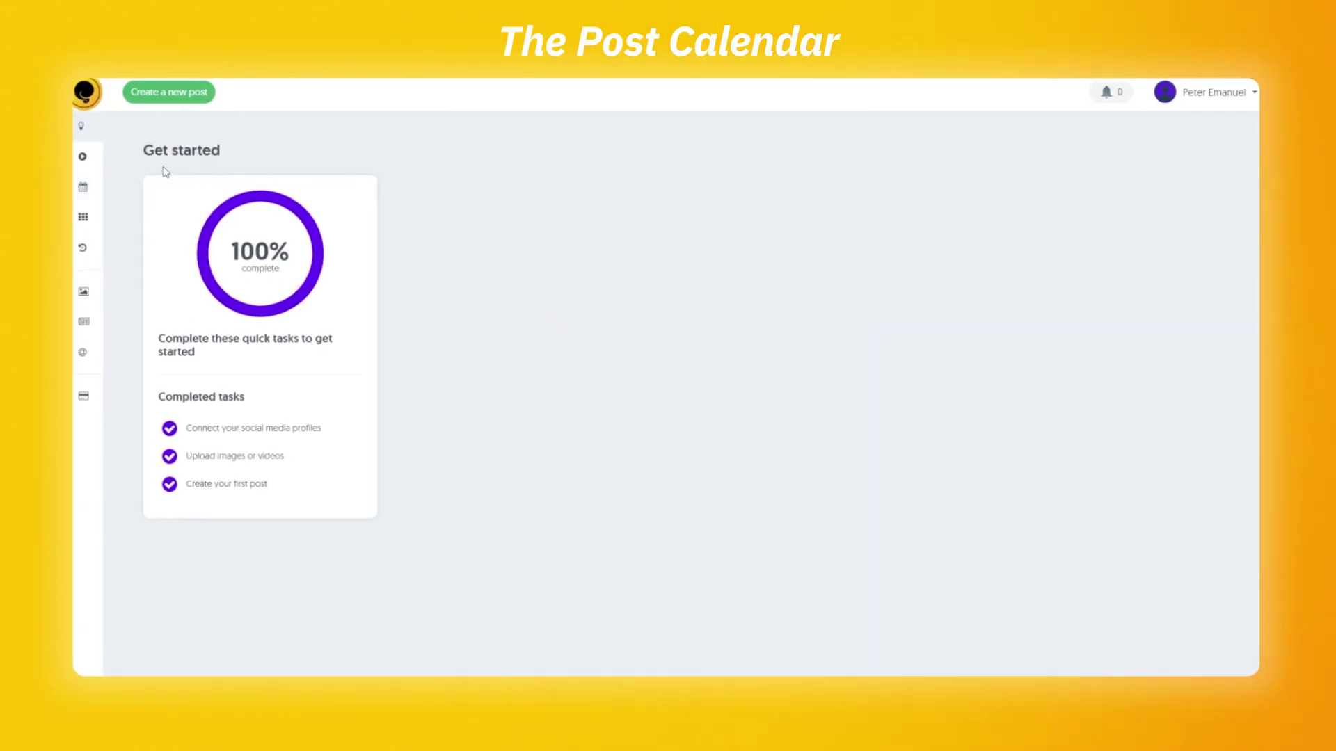
Show the Post Calendar for the week of 3–9 April 2023.
click(80, 188)
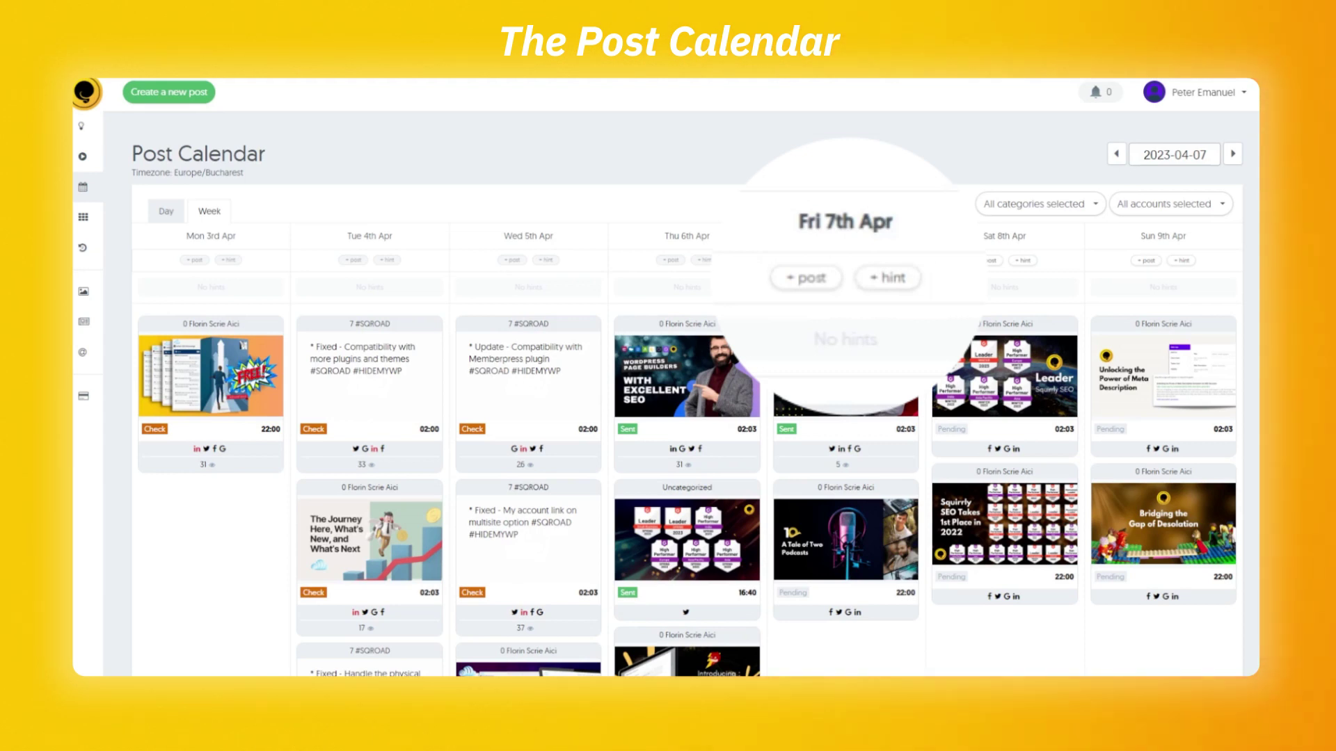
click(1230, 160)
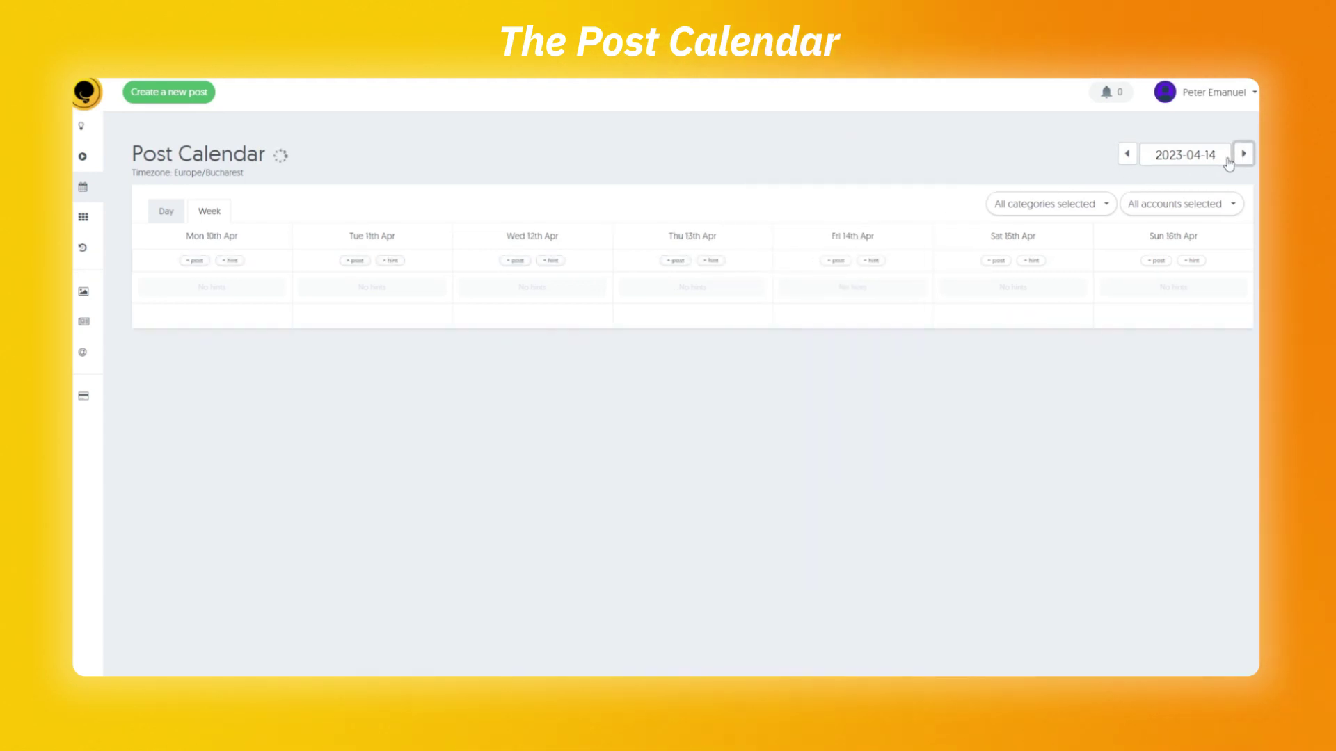
click(1243, 157)
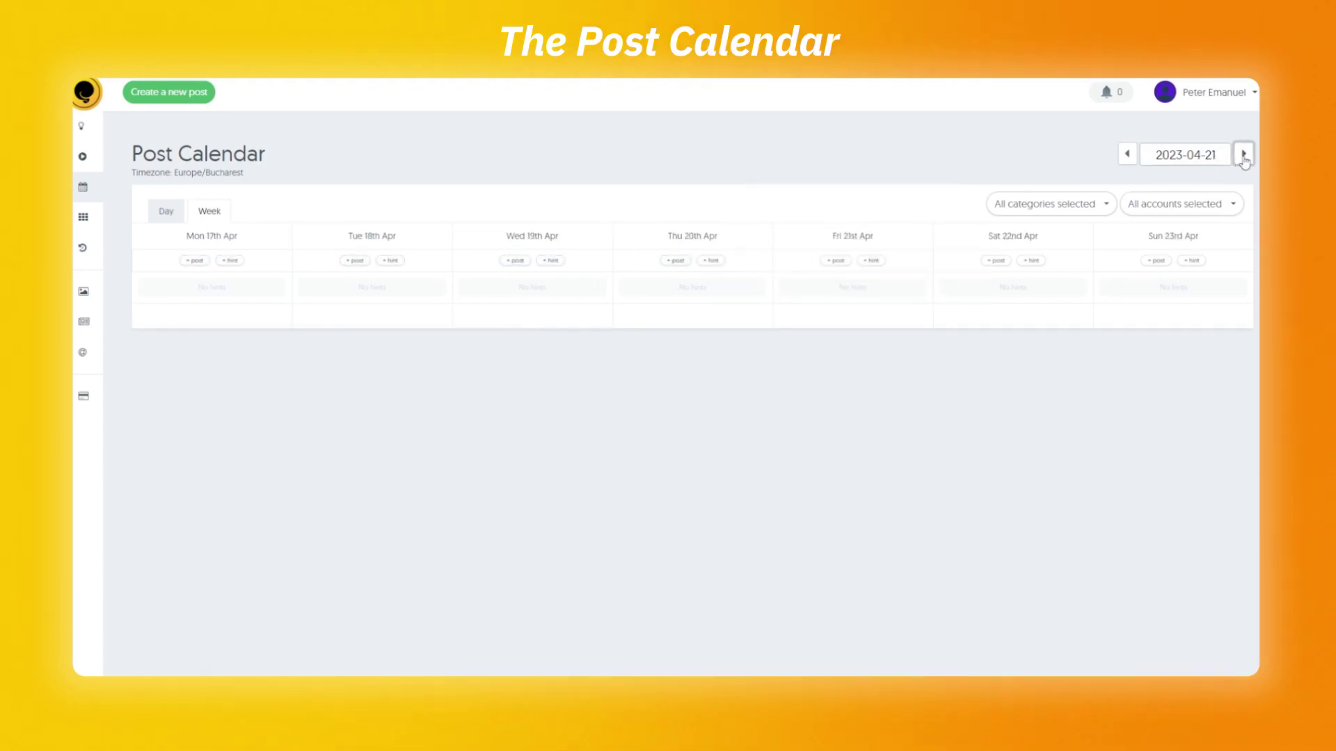
click(1127, 155)
click(1127, 157)
click(1127, 157)
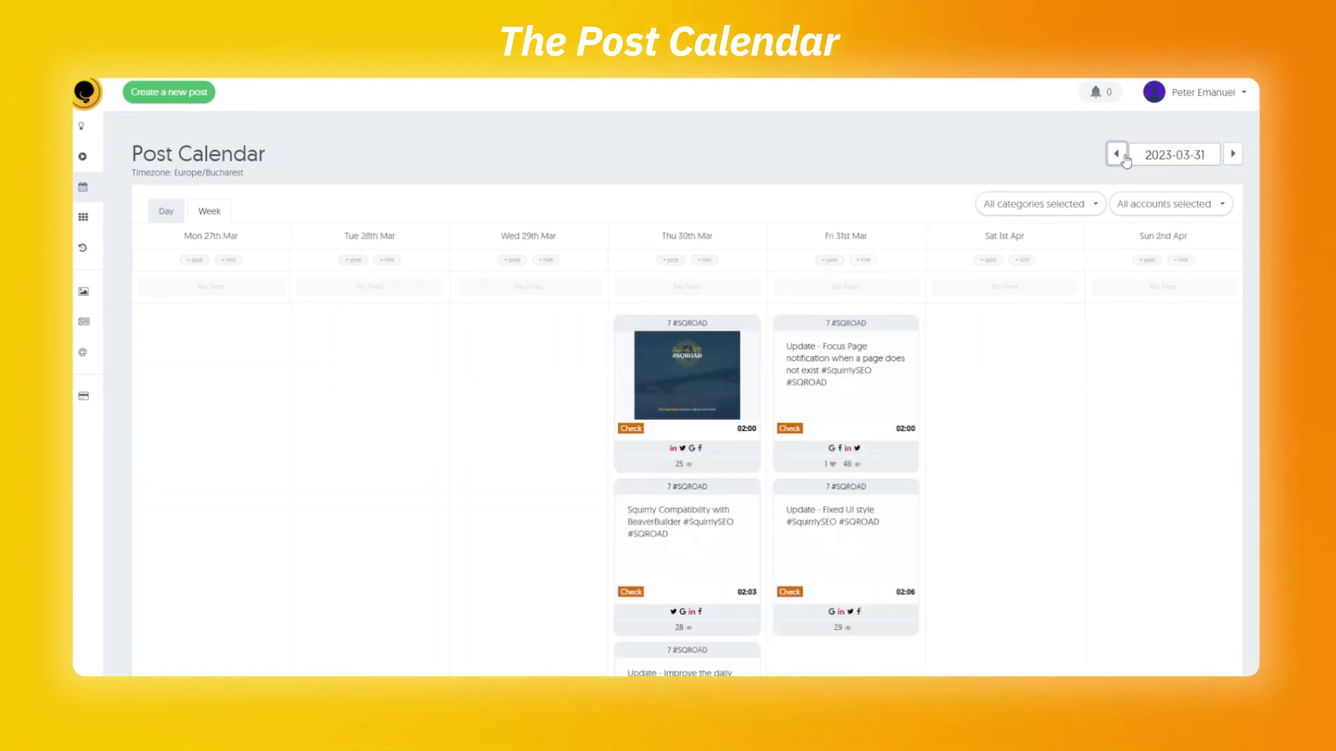
click(1126, 159)
click(1236, 160)
click(1235, 158)
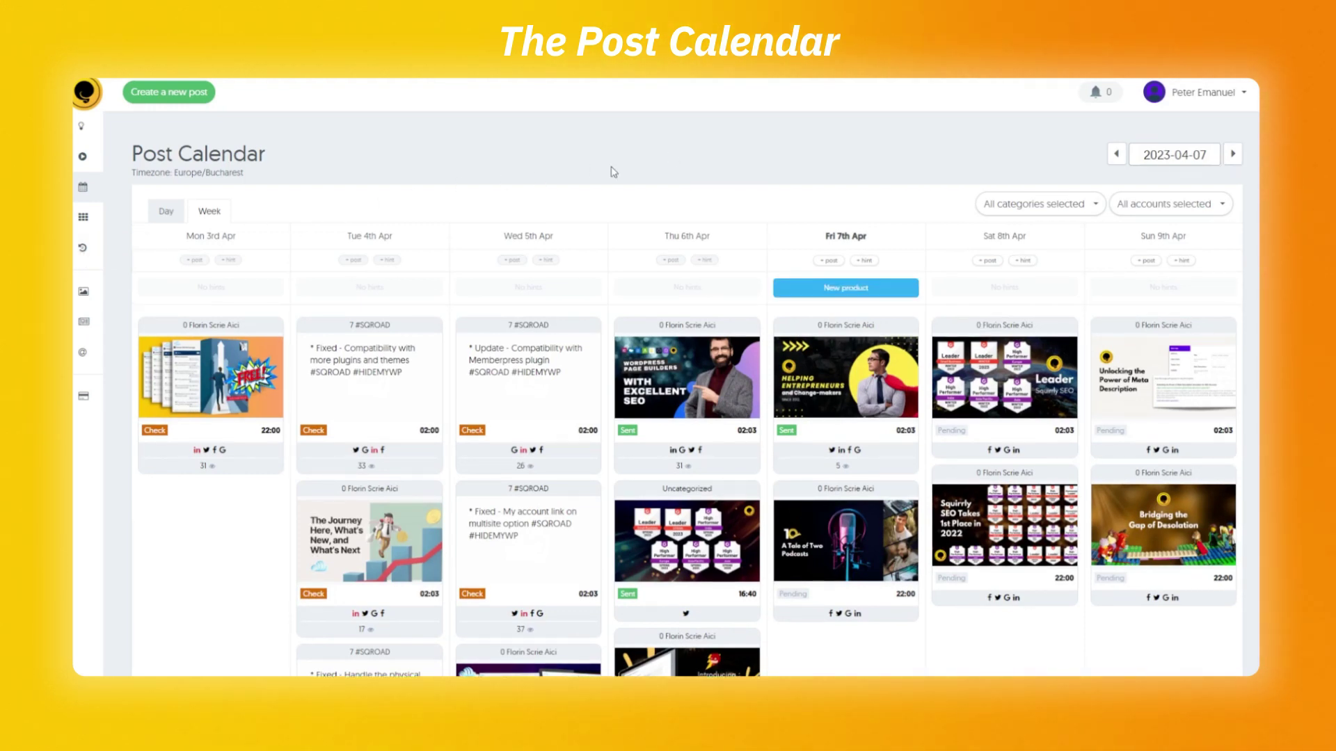
Filter the calendar to a single category and only the Squirrly account.
click(1002, 203)
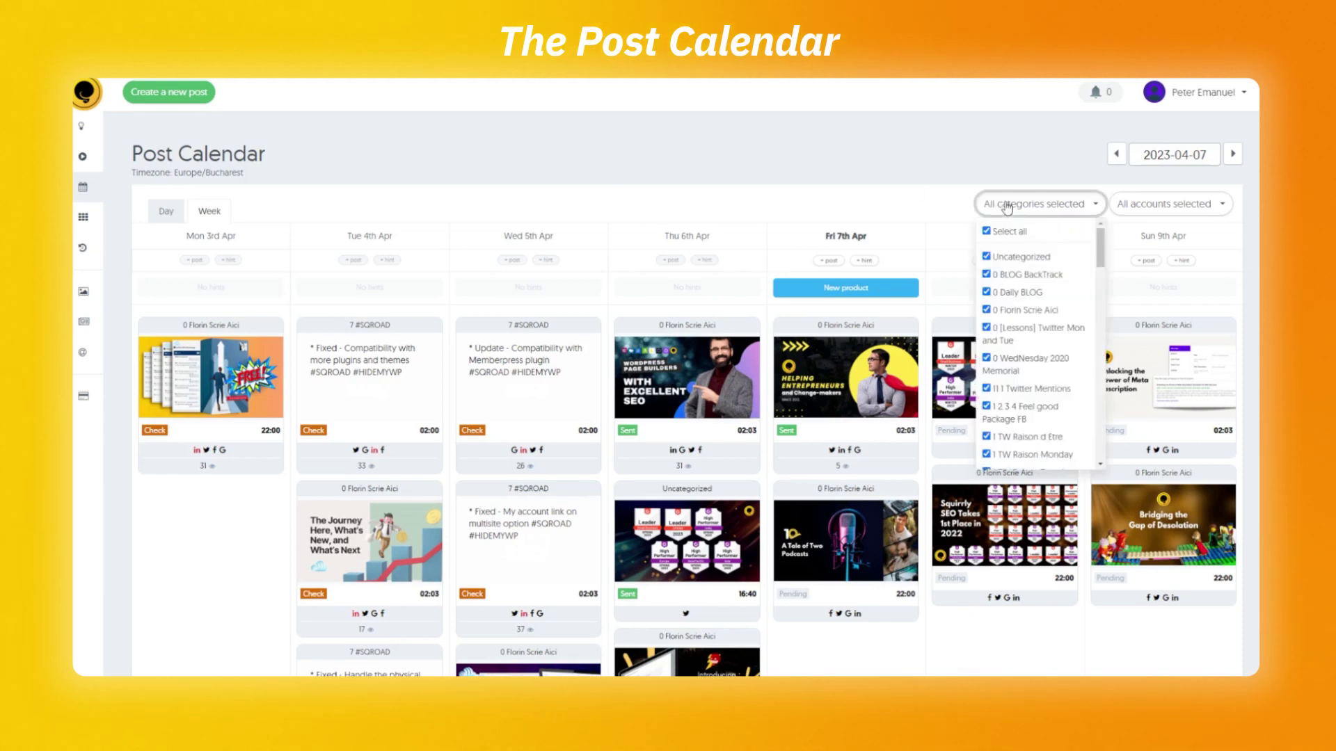
click(1012, 235)
click(1023, 310)
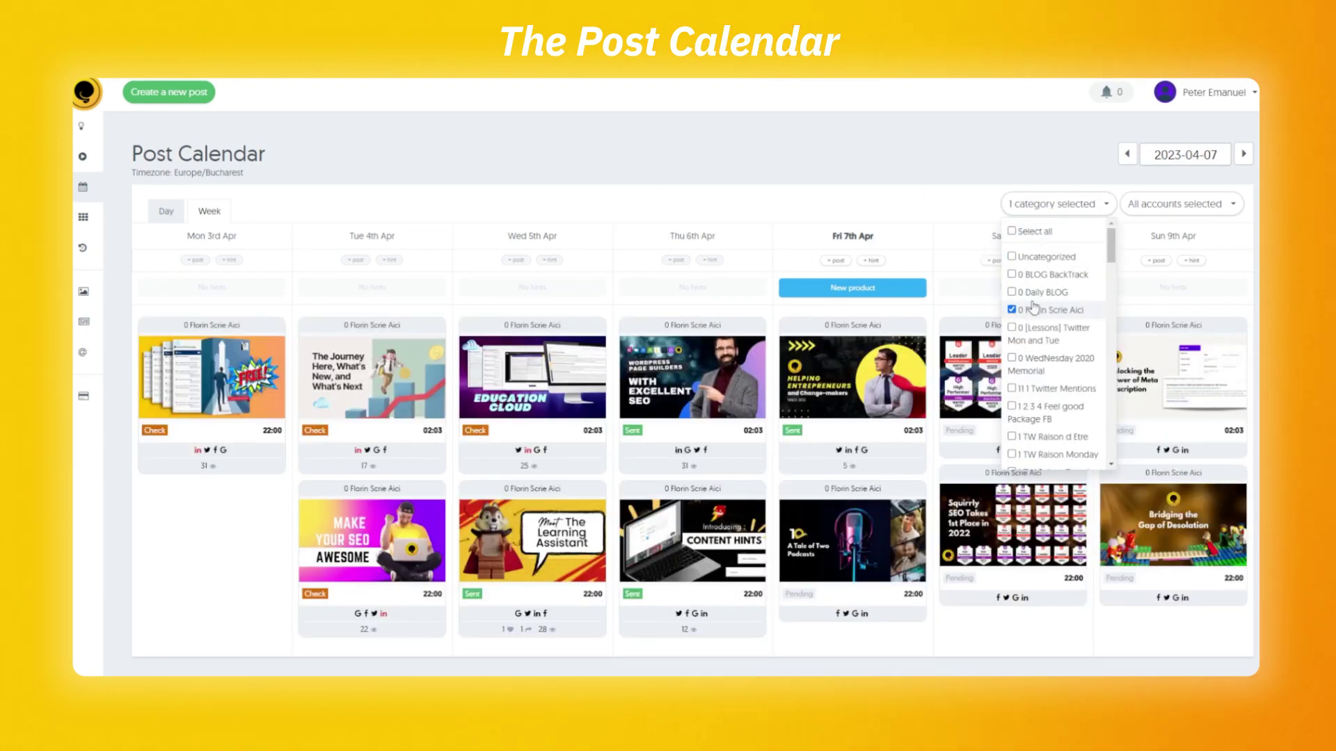
click(1159, 207)
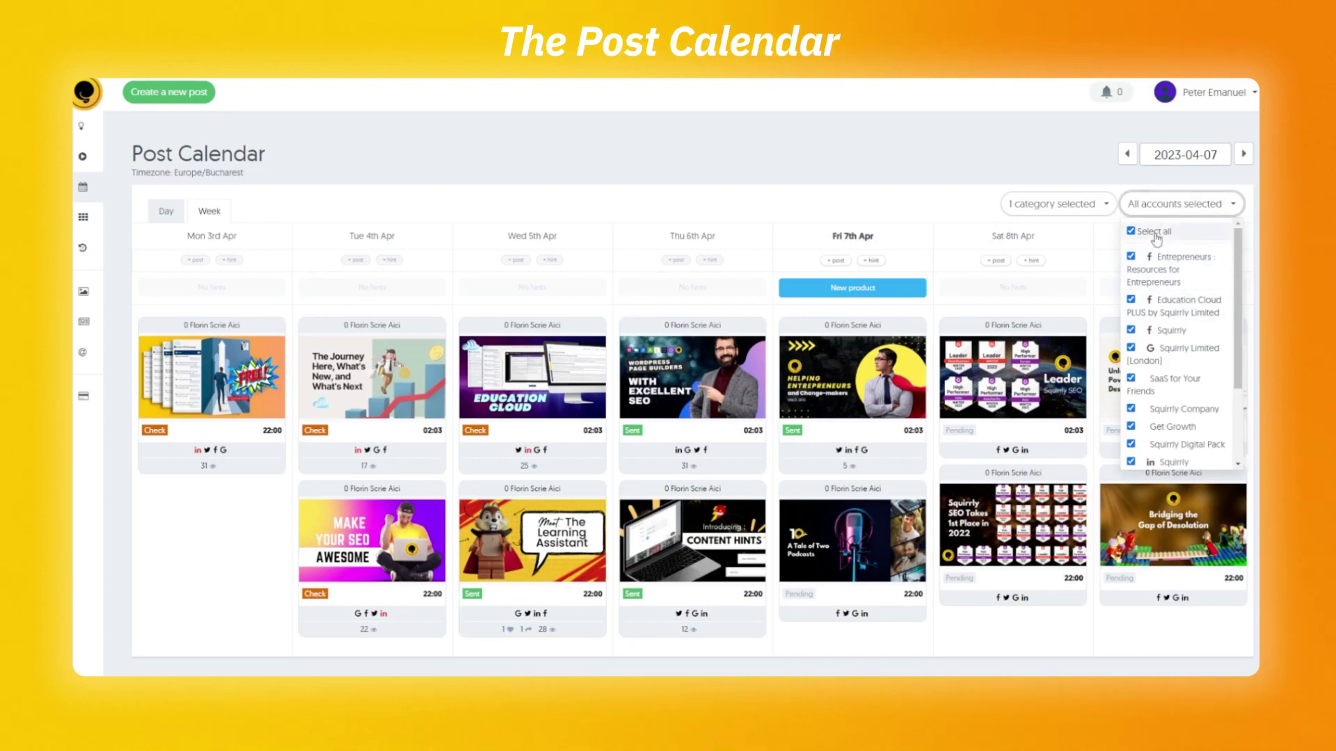
click(1156, 238)
click(1161, 333)
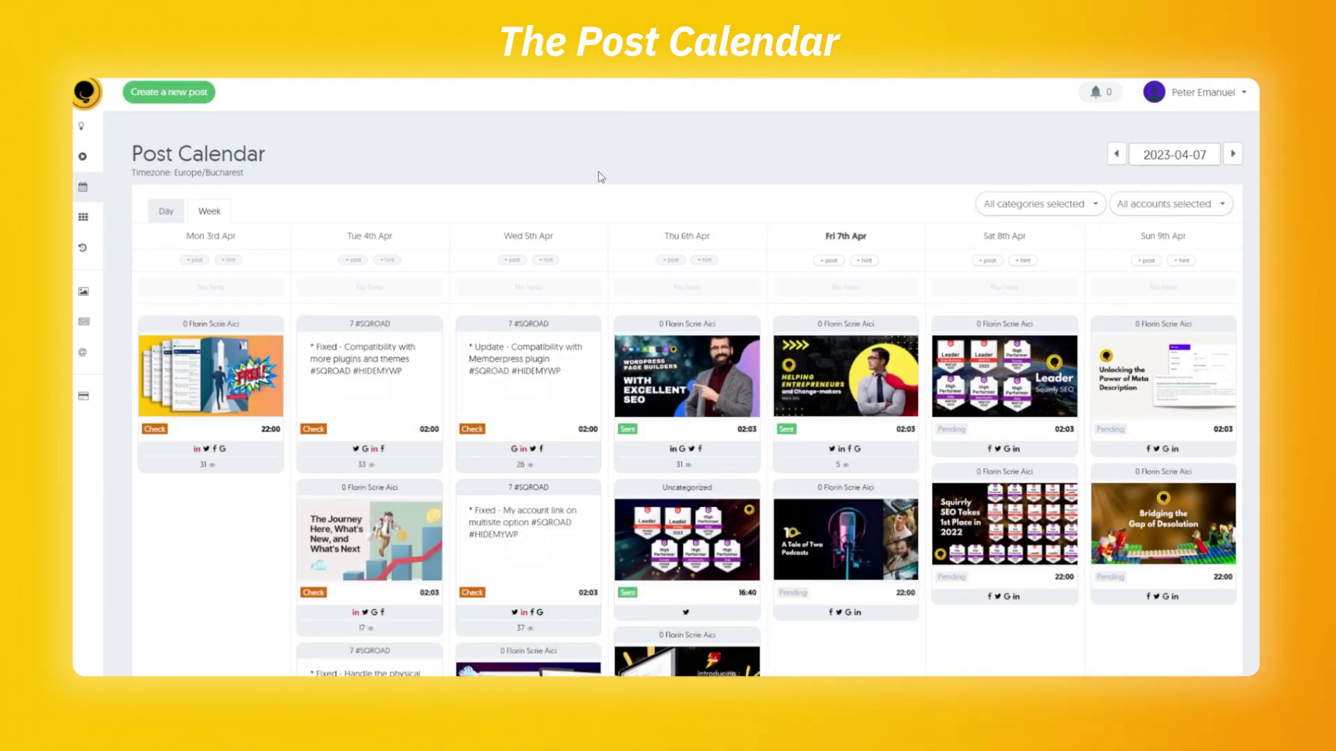
Preview Friday 7 April in Day view, then switch back to the Week view.
click(174, 221)
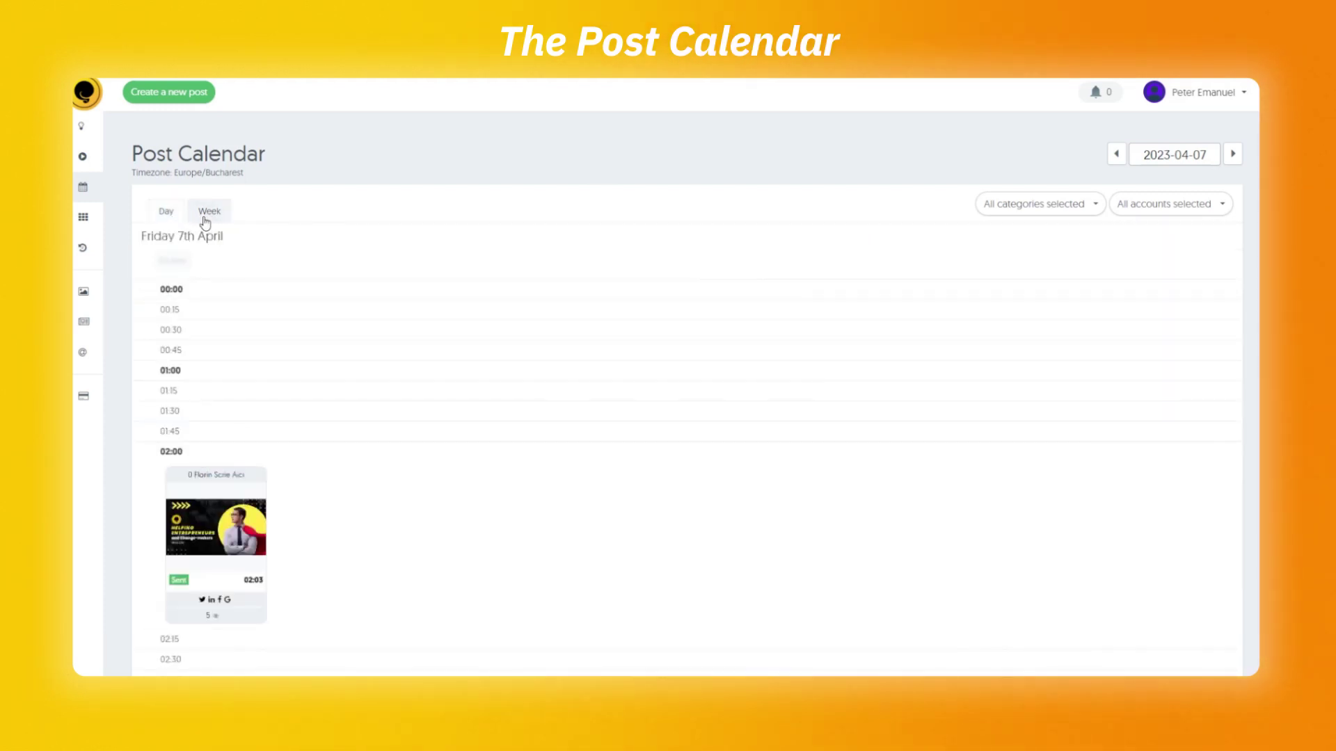
click(203, 213)
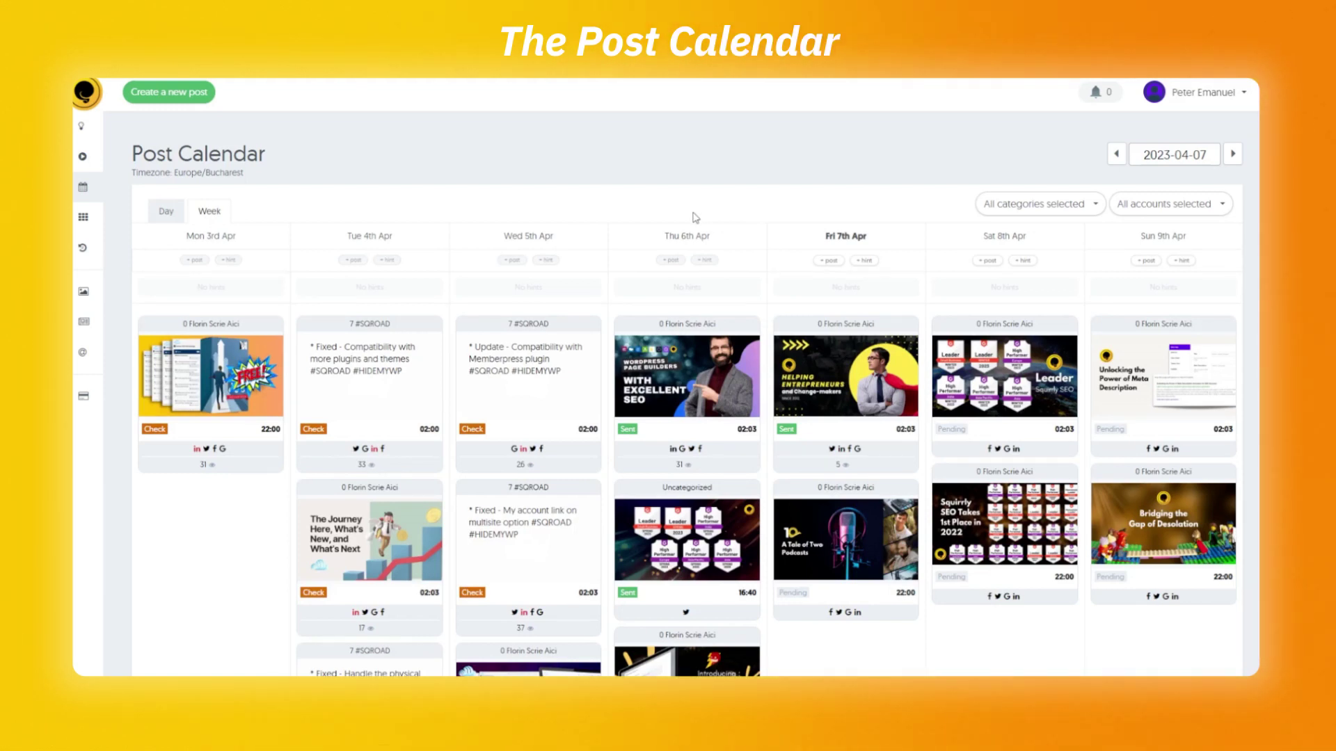
Create a 'New product' content hint on Friday 7 April.
click(863, 262)
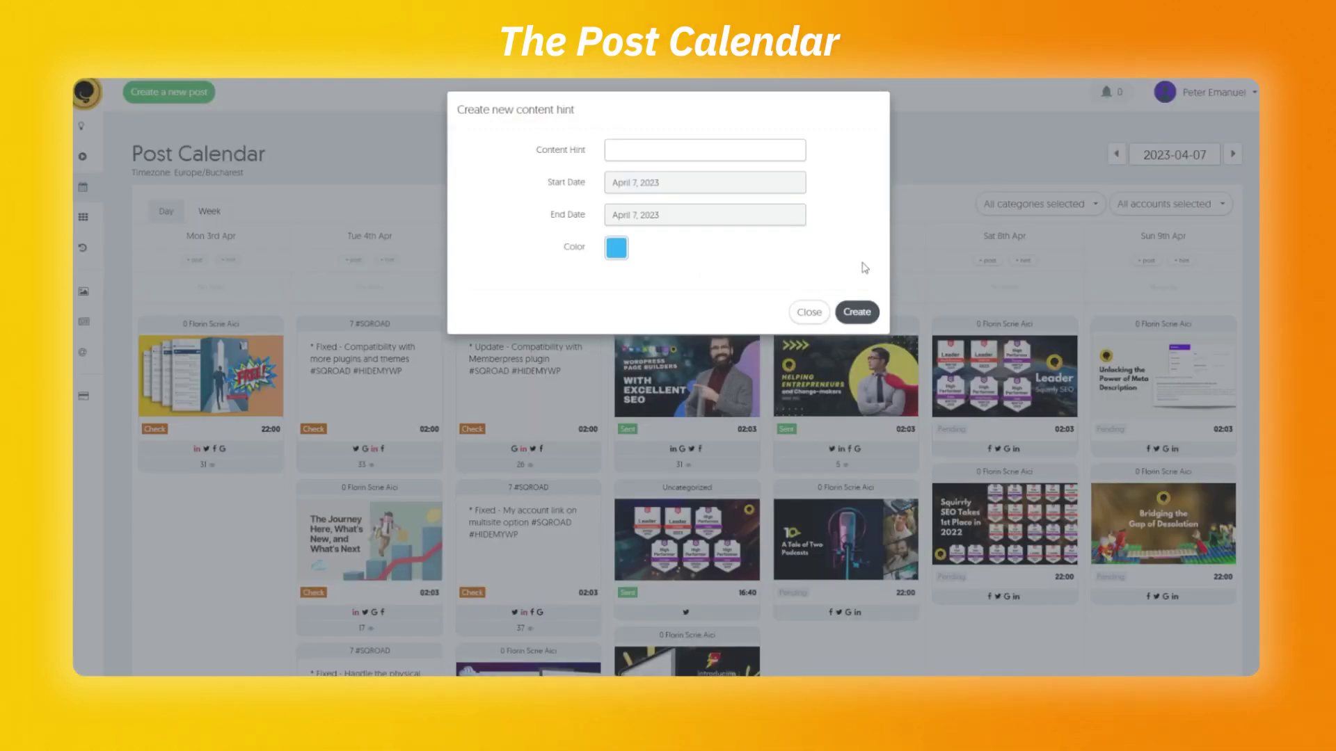
click(663, 153)
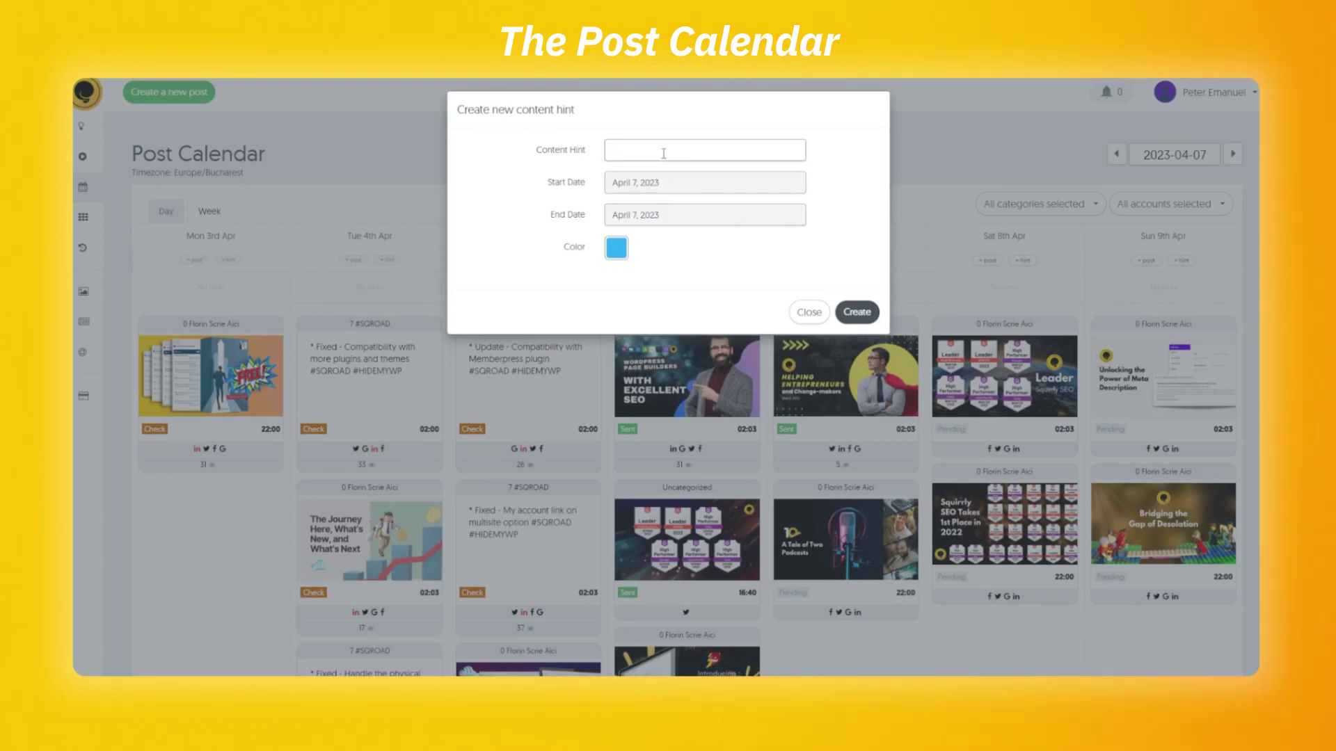
text(New product)
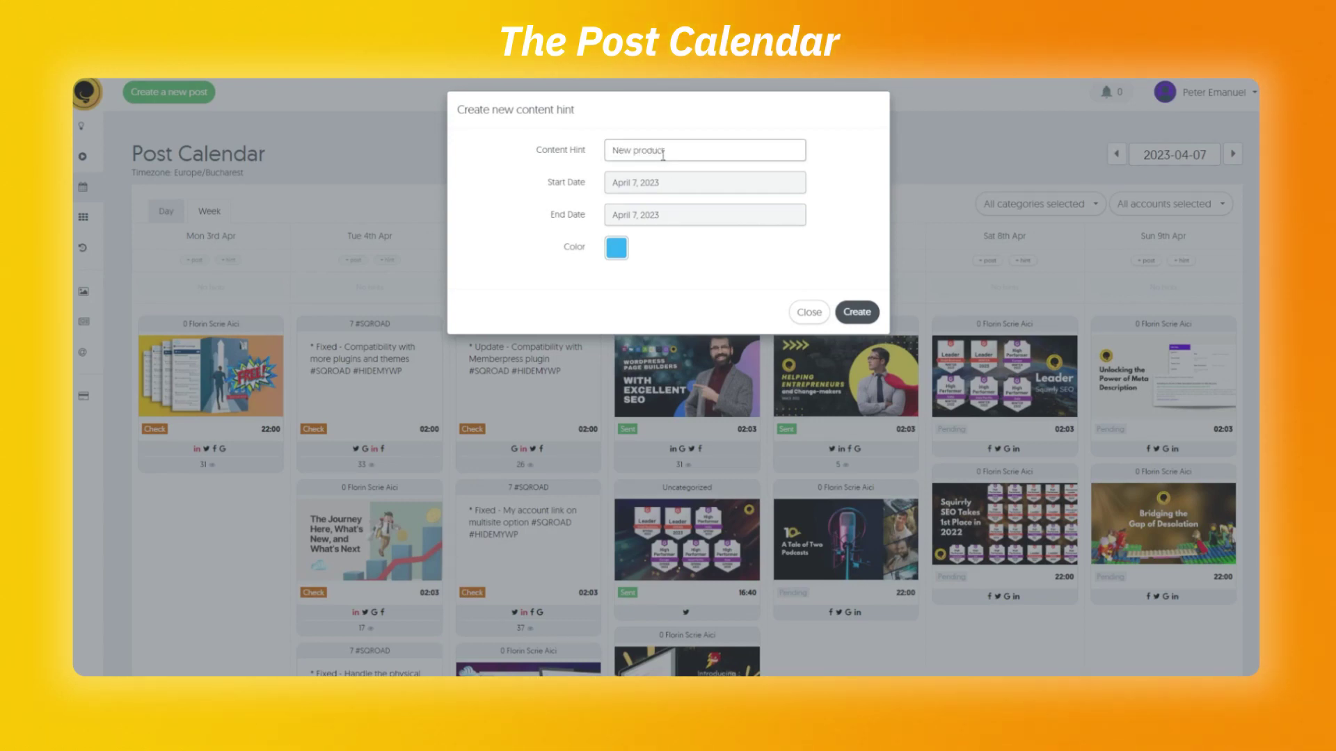
click(859, 312)
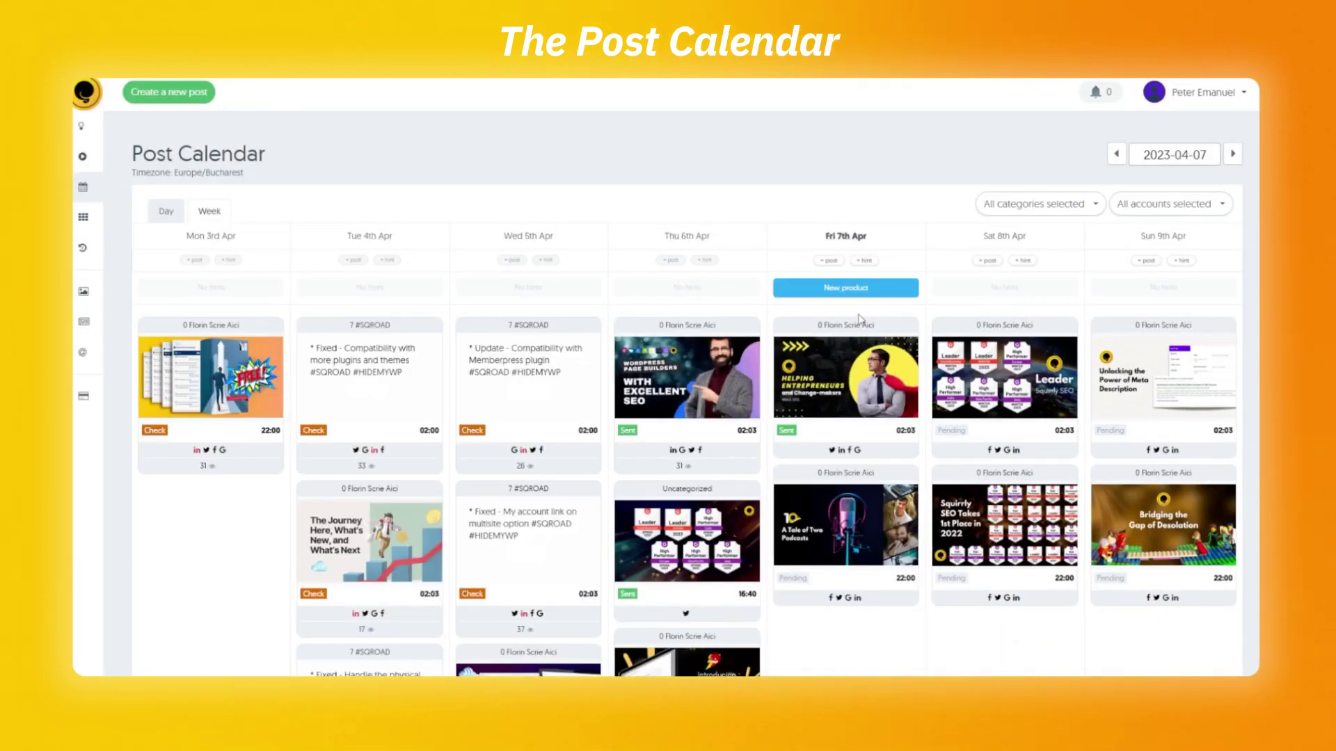
Start a new post on Friday 7 April, keeping it on the calendar rather than a post group.
click(829, 261)
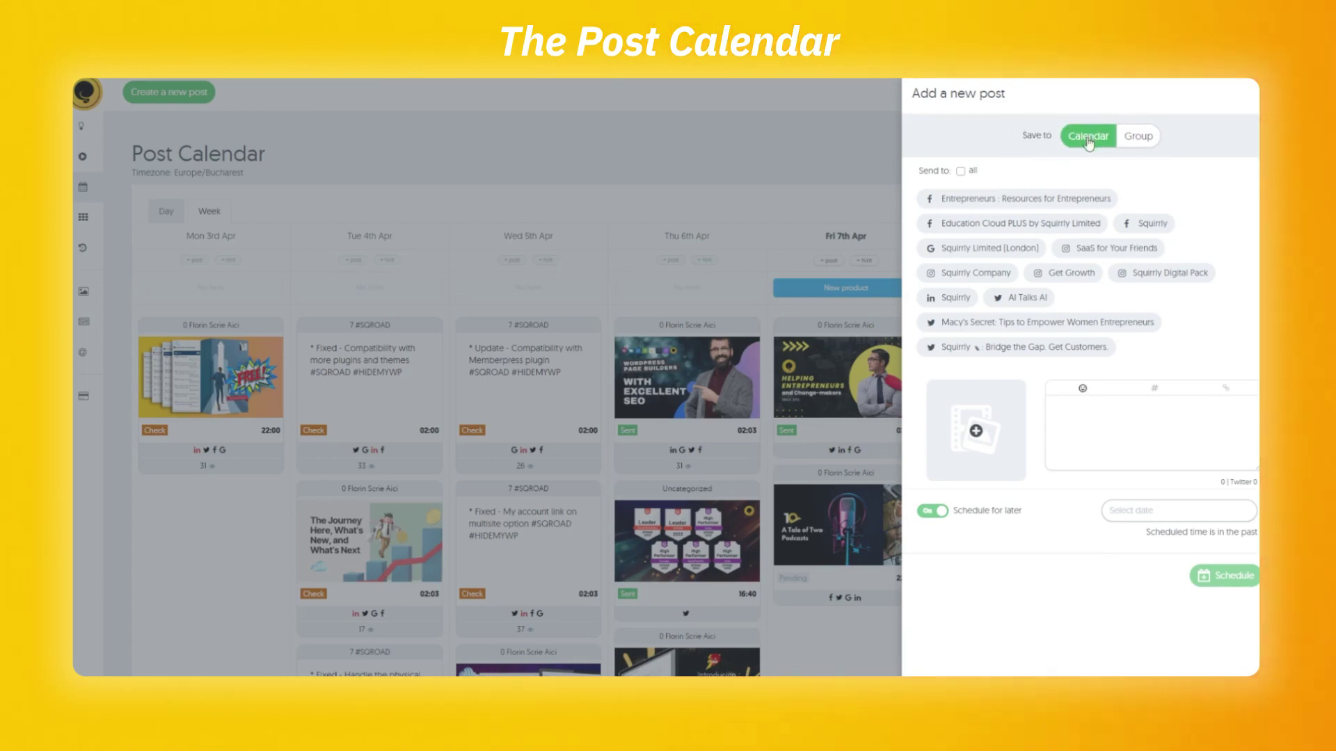
click(1134, 138)
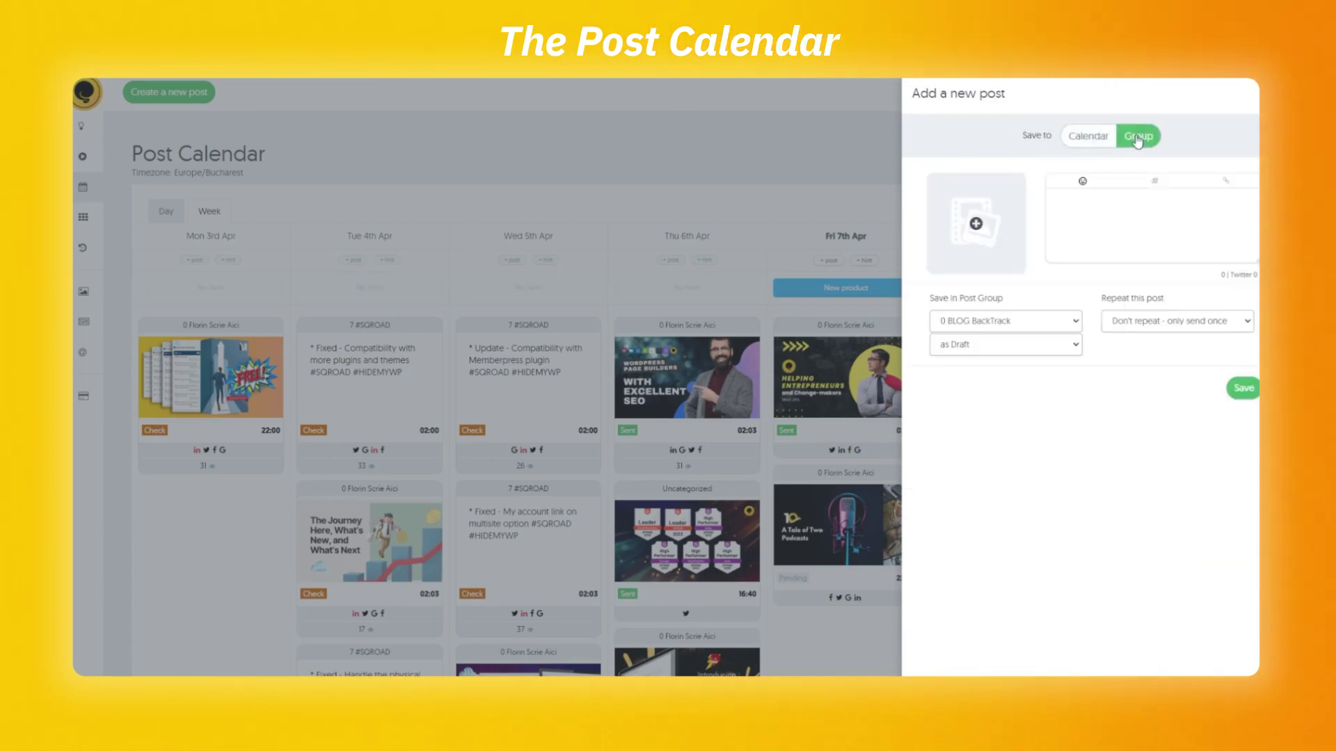
click(1097, 139)
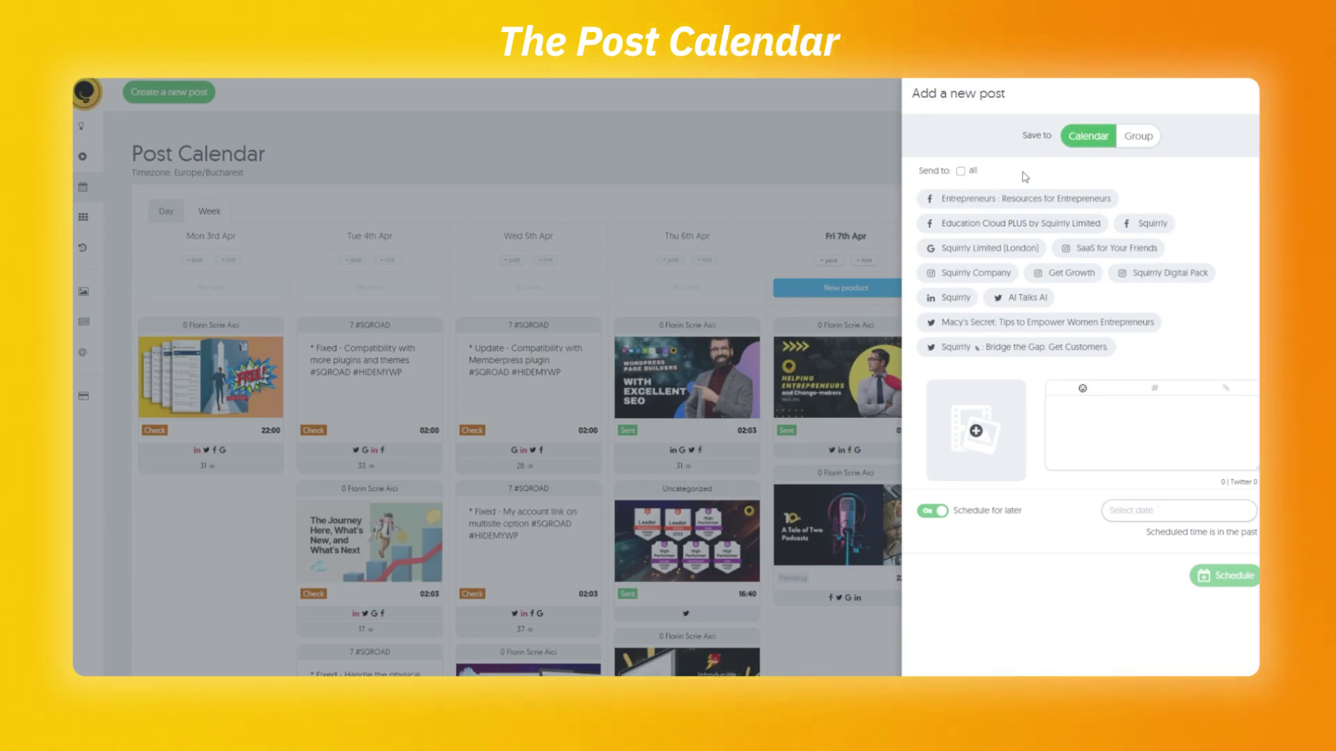
Select the Entrepreneurs, Squirrly Limited [London] and Get Growth accounts as the post's recipients.
click(1008, 204)
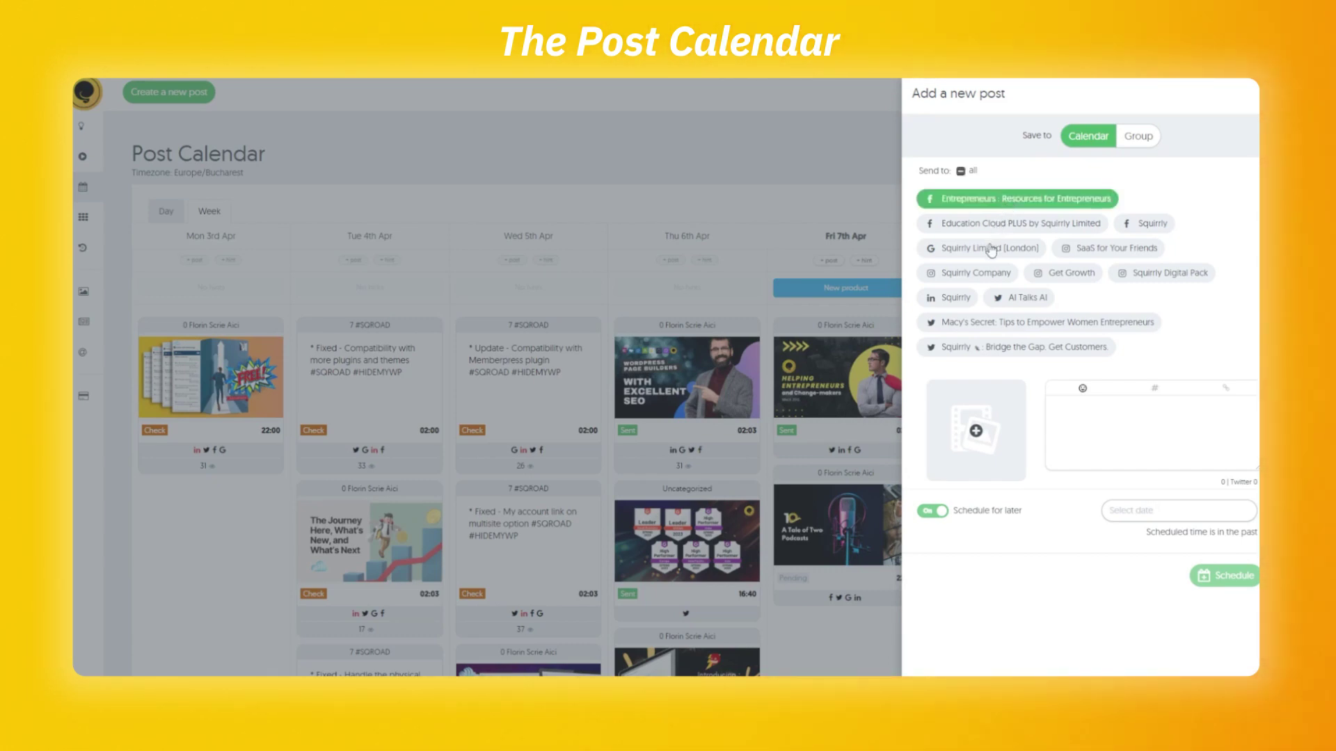
click(992, 251)
click(1053, 278)
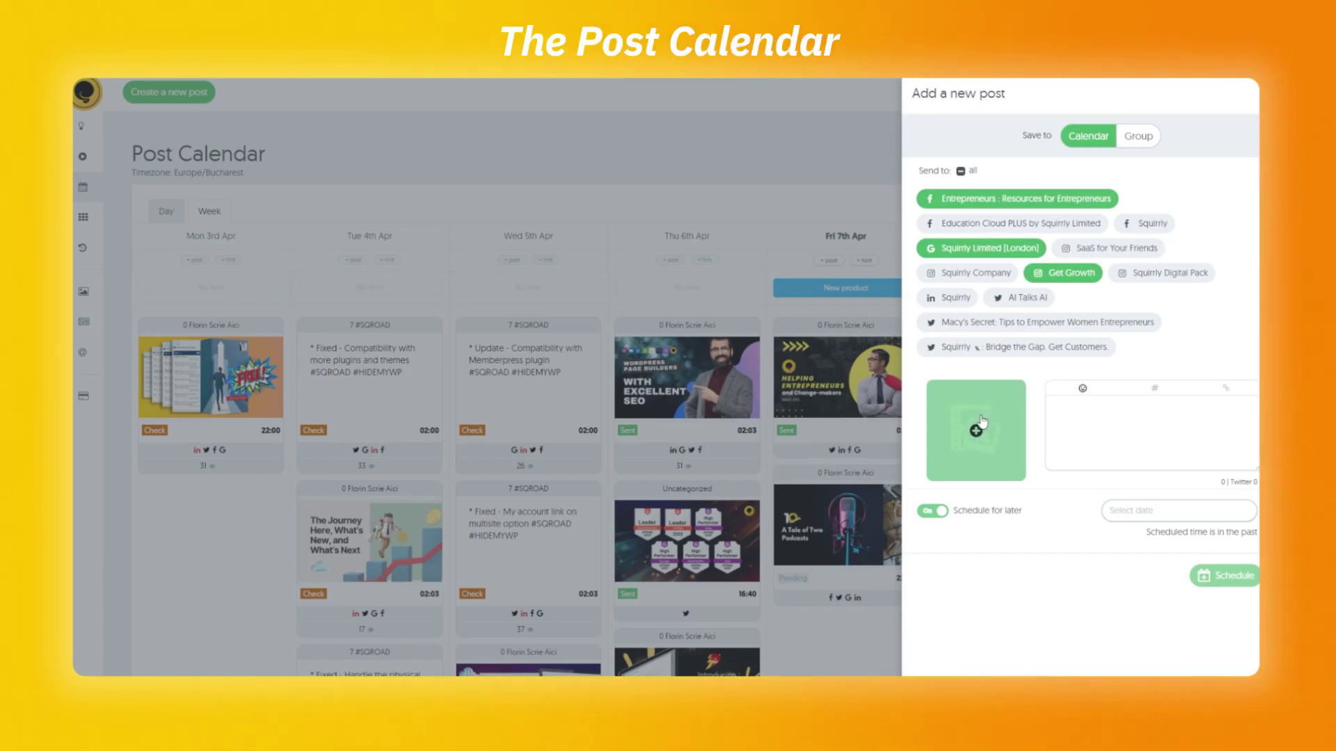
Attach the Top 10 digital marketing terms image and caption it 'Top 10 digital marketing terms' with a heart-eyes emoji.
click(982, 420)
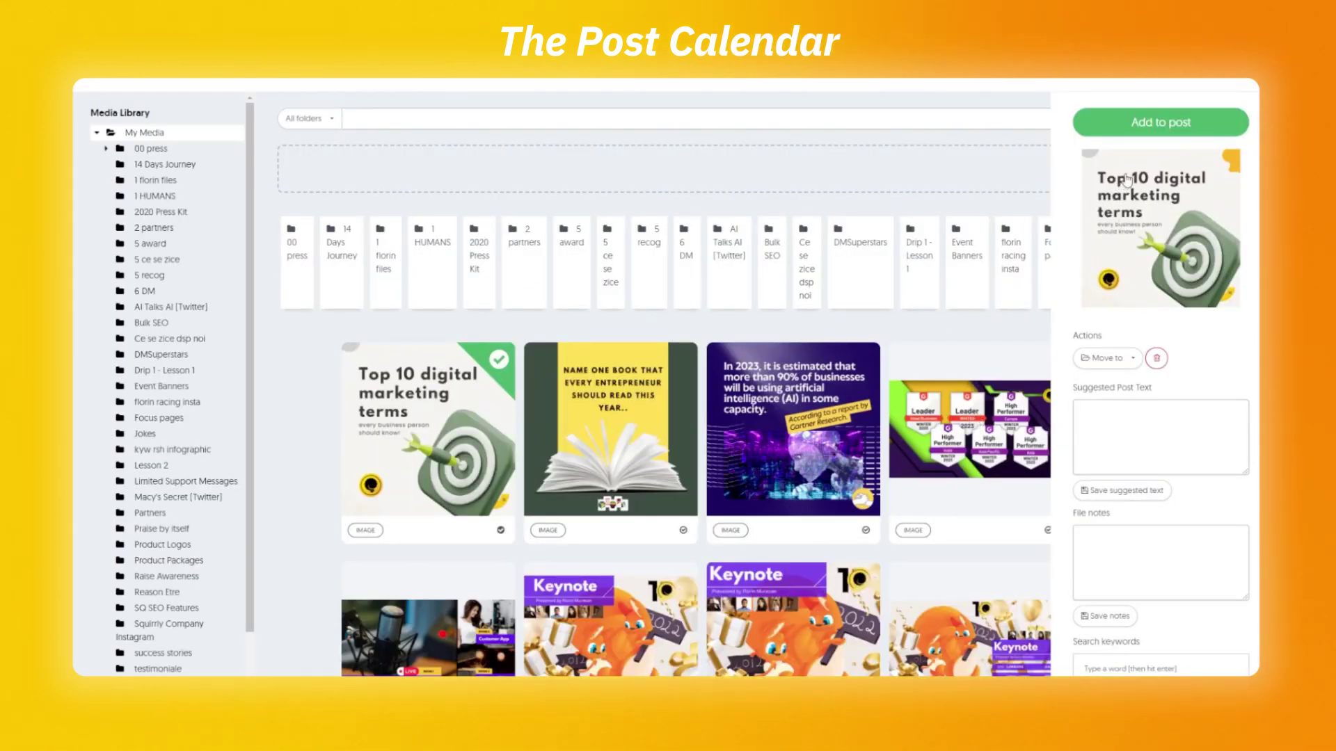
click(1148, 134)
click(1149, 434)
text(Top 10 digital marketing terms)
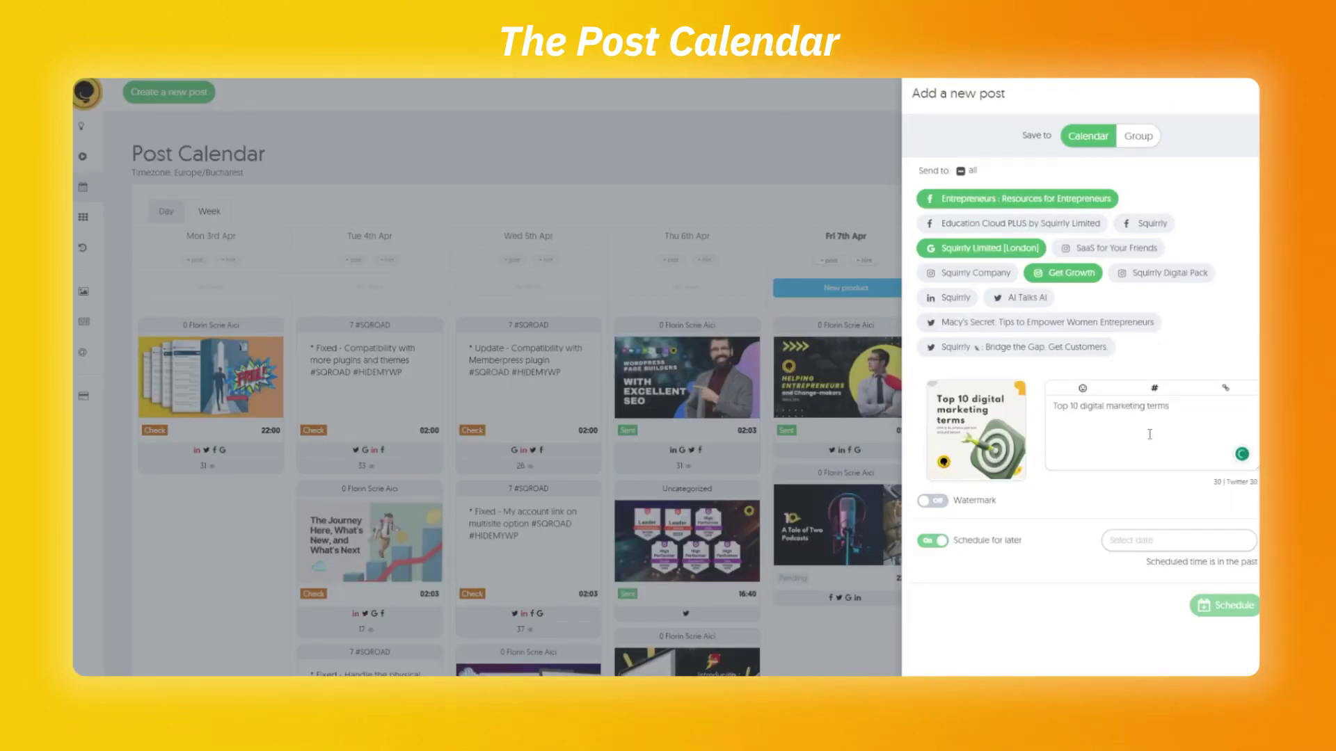
click(1082, 387)
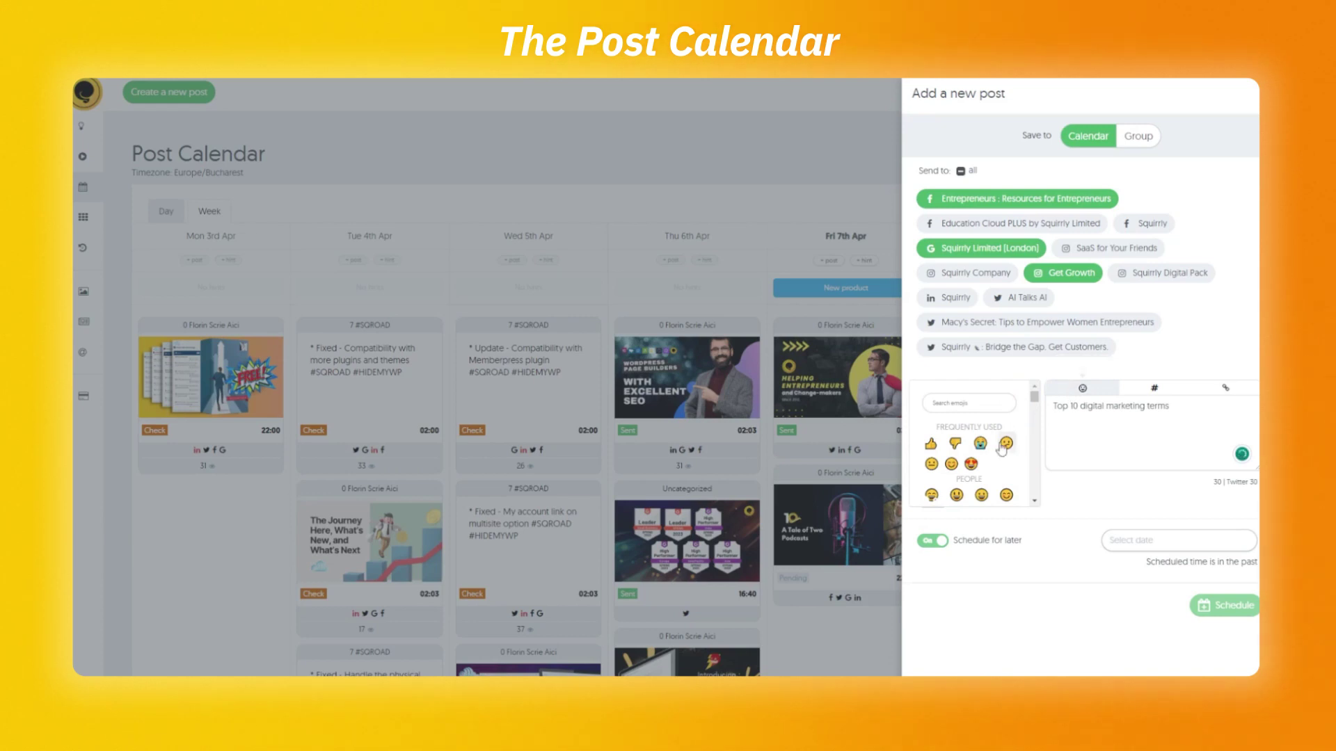
click(972, 465)
click(1226, 424)
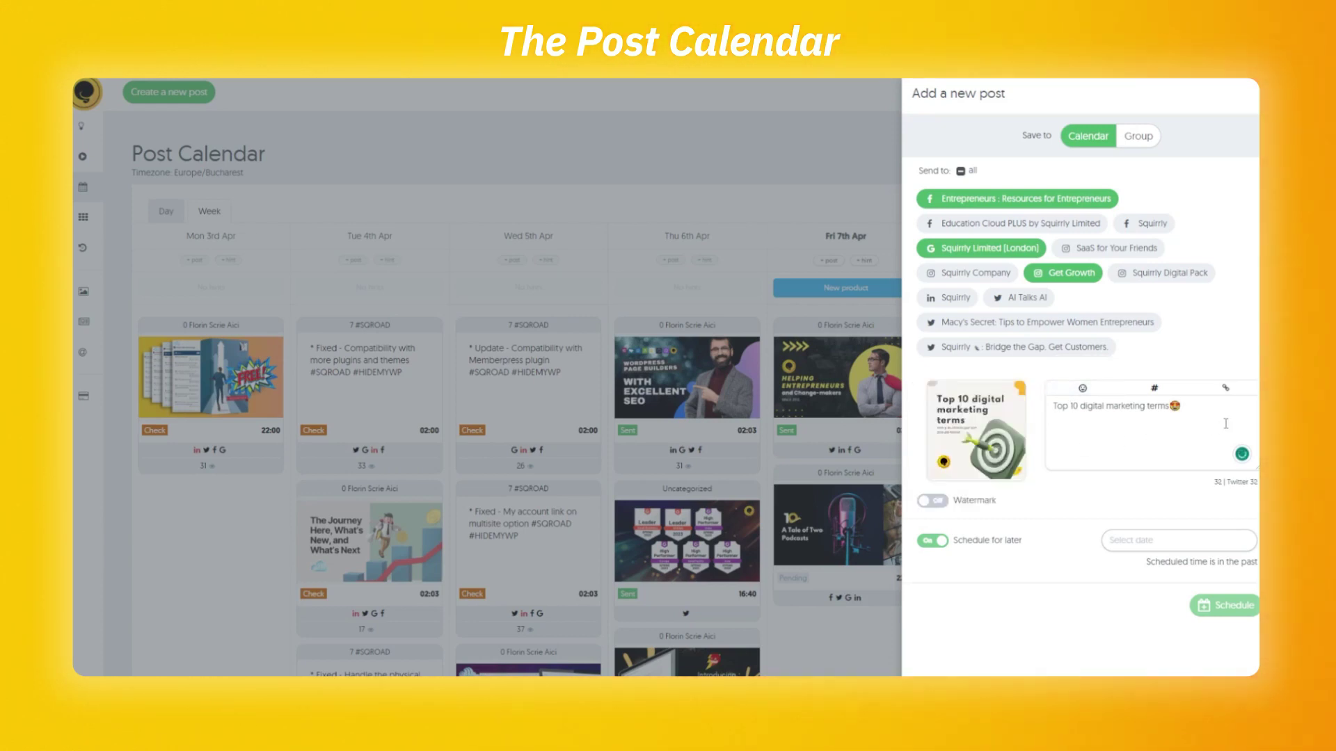
Add generated hashtags like #MarketingTerms and paste the feature link, shortening it to a tinyurl.
click(1153, 389)
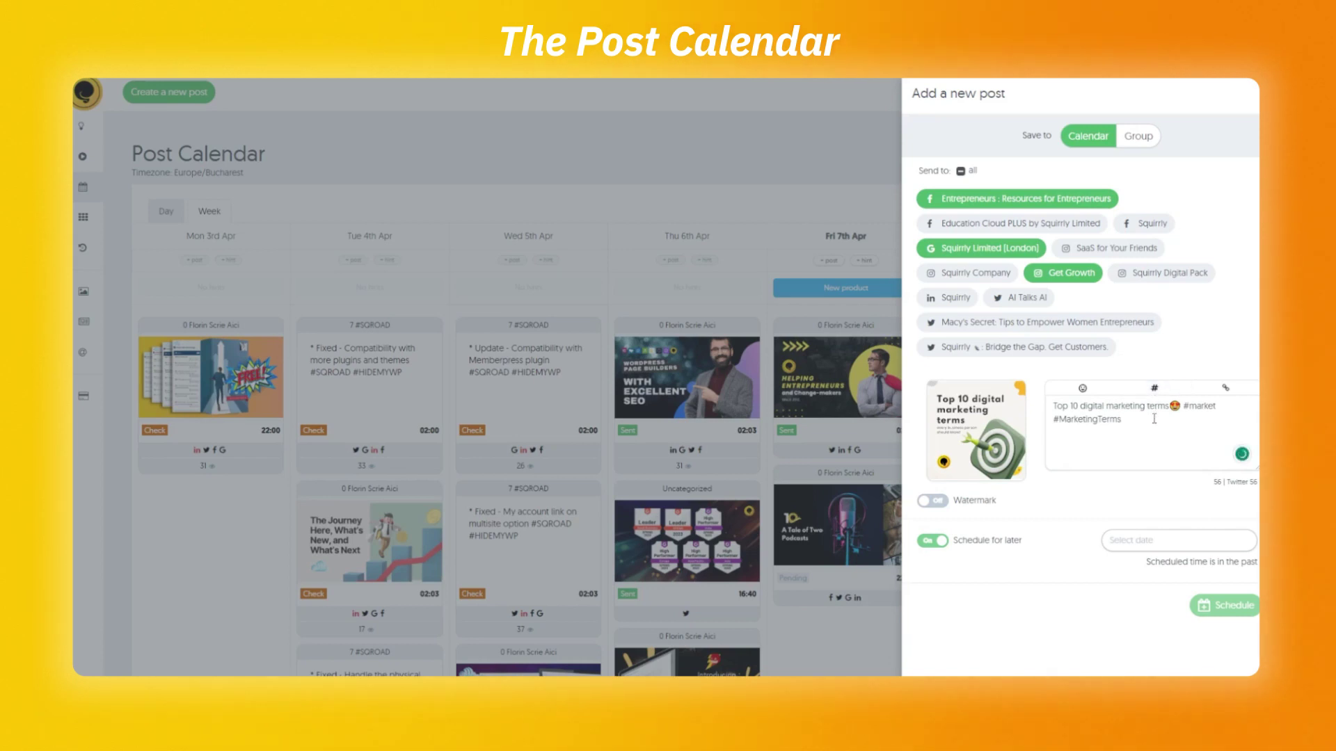
text(https://www.squirrly.co/marketingtools/market-intelligence-feature/)
drag(1152, 447, 1035, 435)
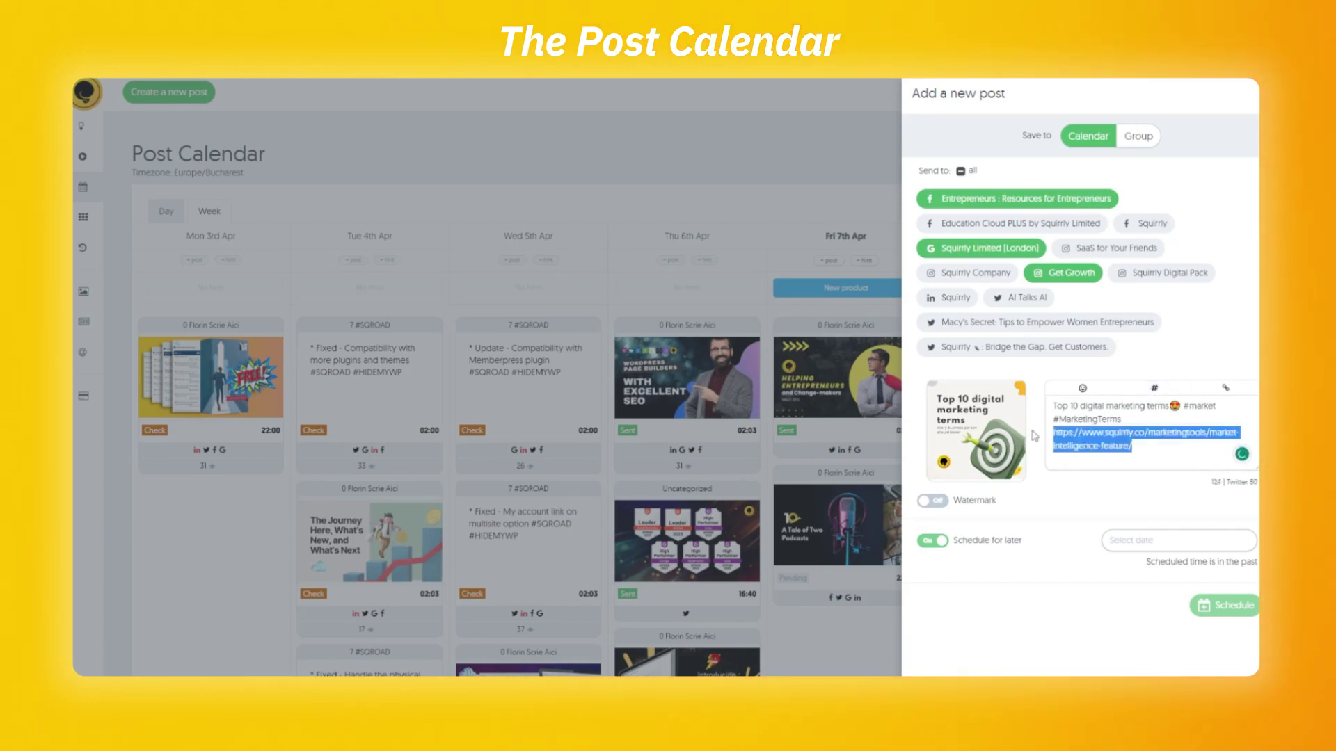
click(1241, 393)
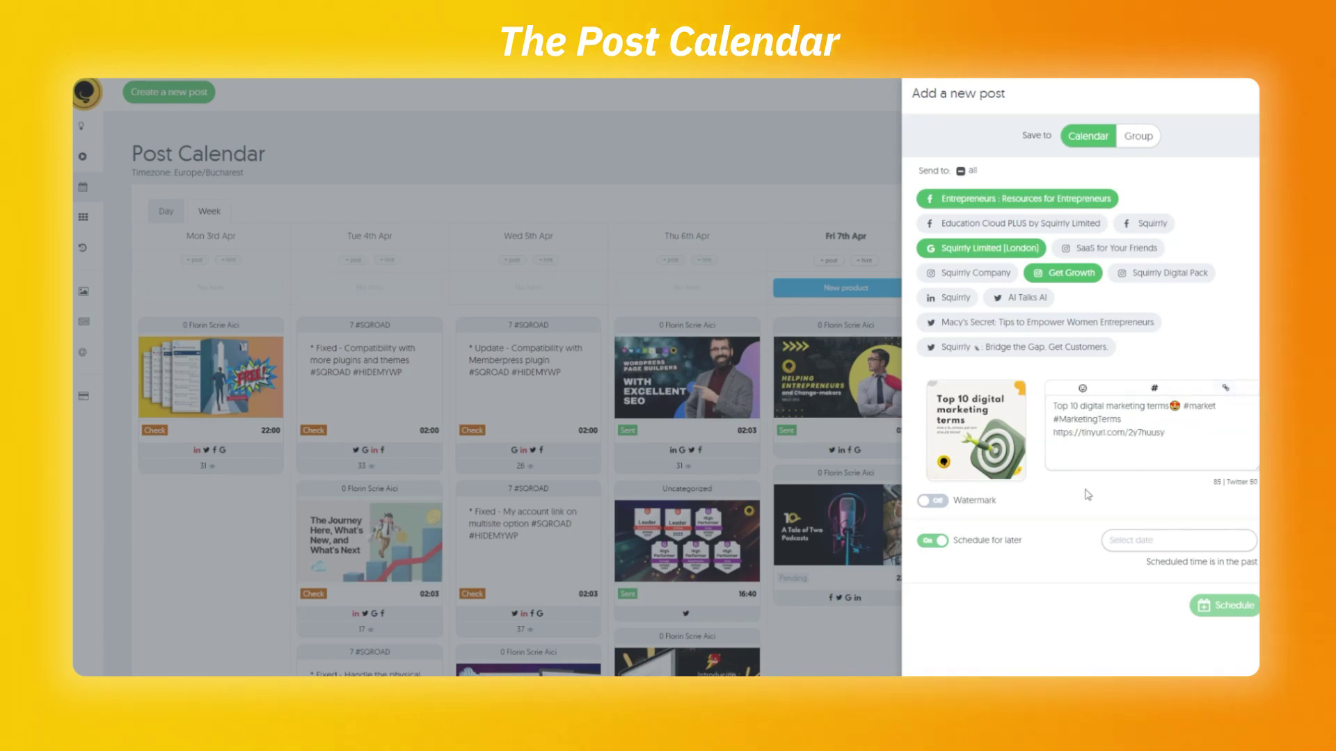
Turn the watermark on, try making it the default but cancel, then turn it off.
click(930, 502)
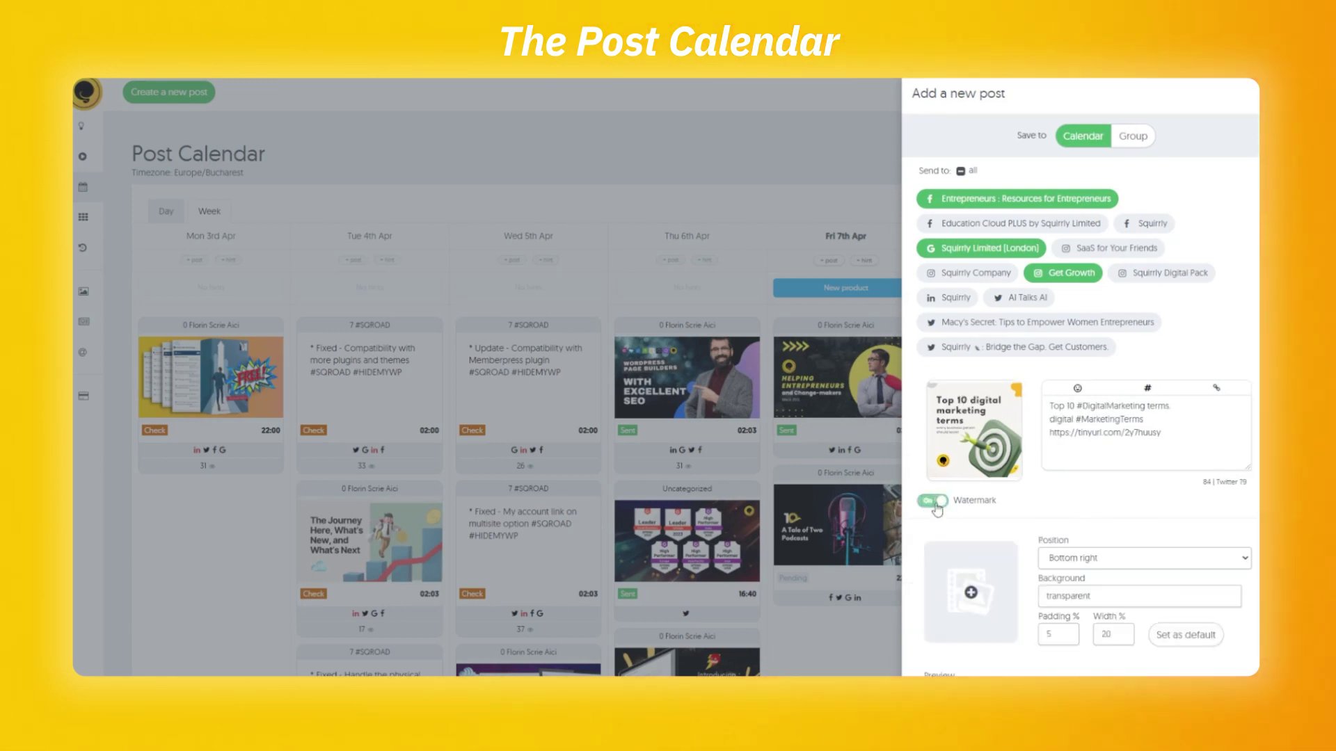
scroll(980, 502, down, 1)
scroll(980, 502, down, 1)
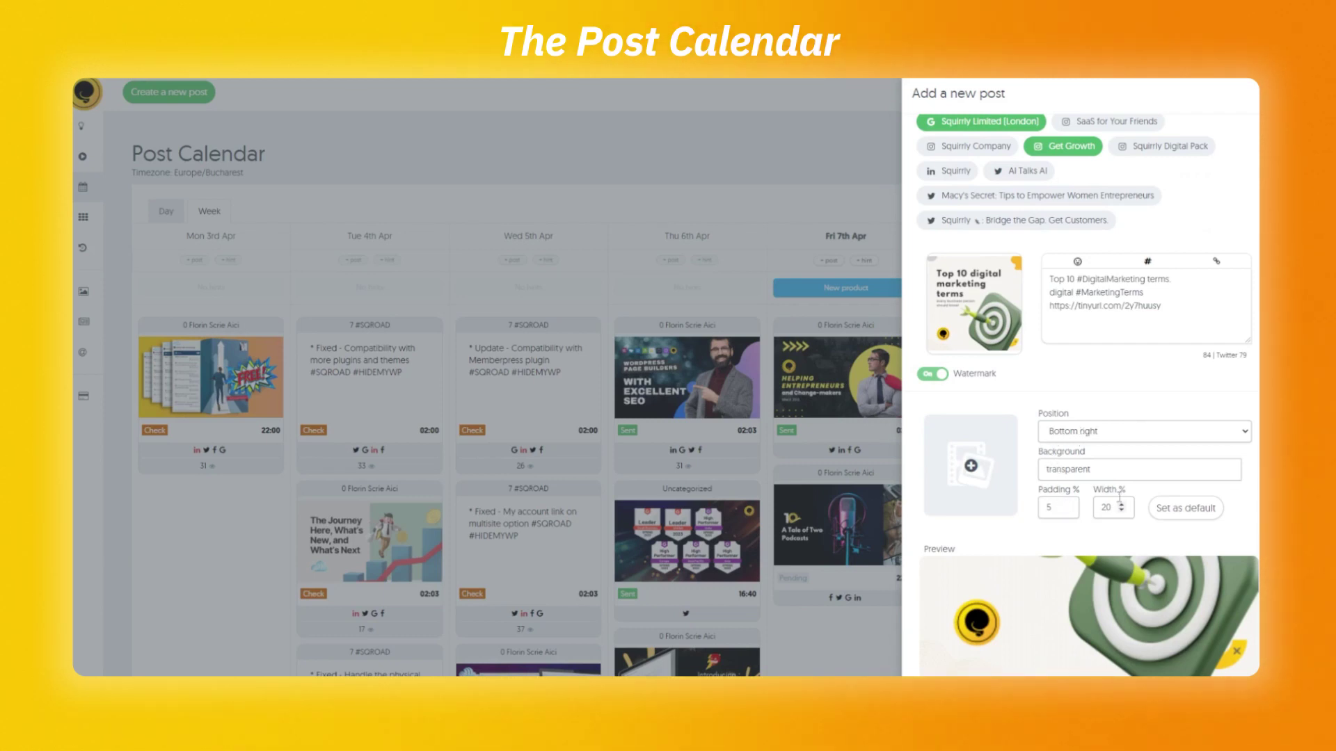
click(1174, 512)
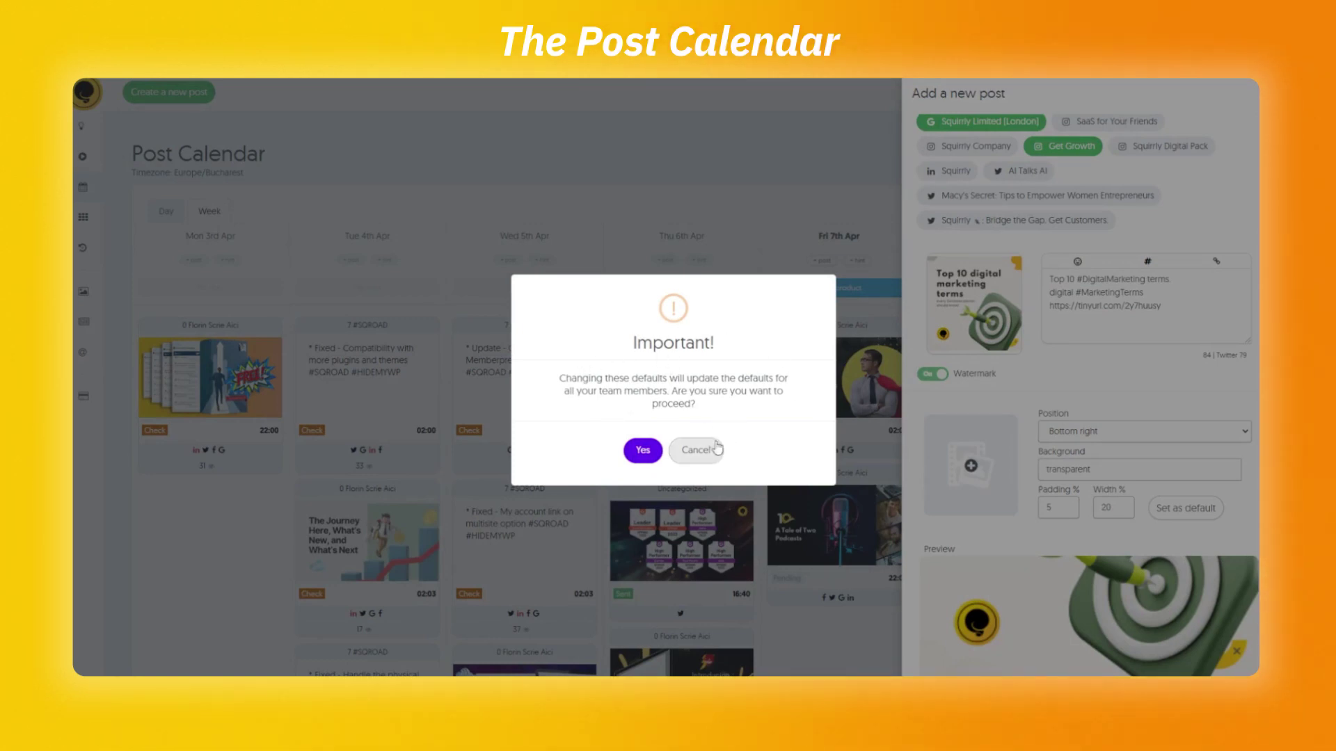
click(696, 450)
click(923, 381)
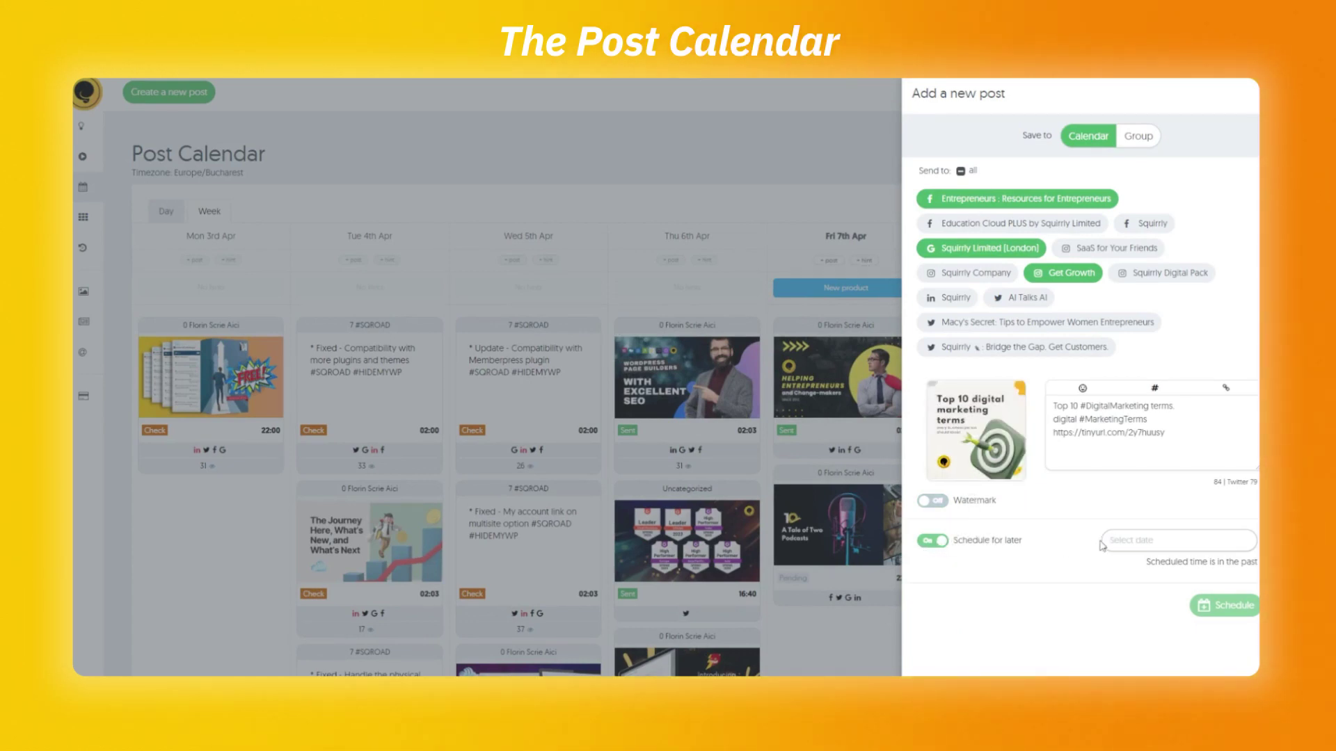
Keep the post scheduled for later with its date set to Friday 7 April.
click(931, 542)
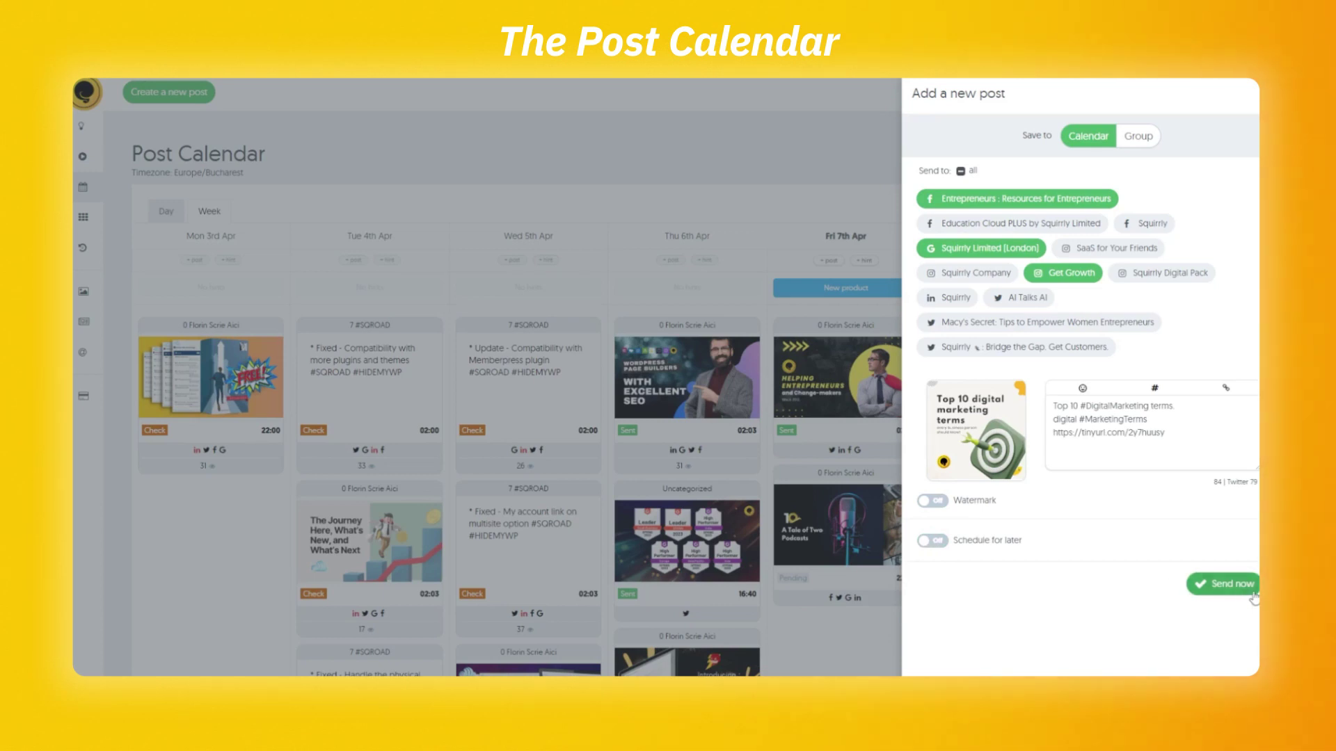
click(936, 542)
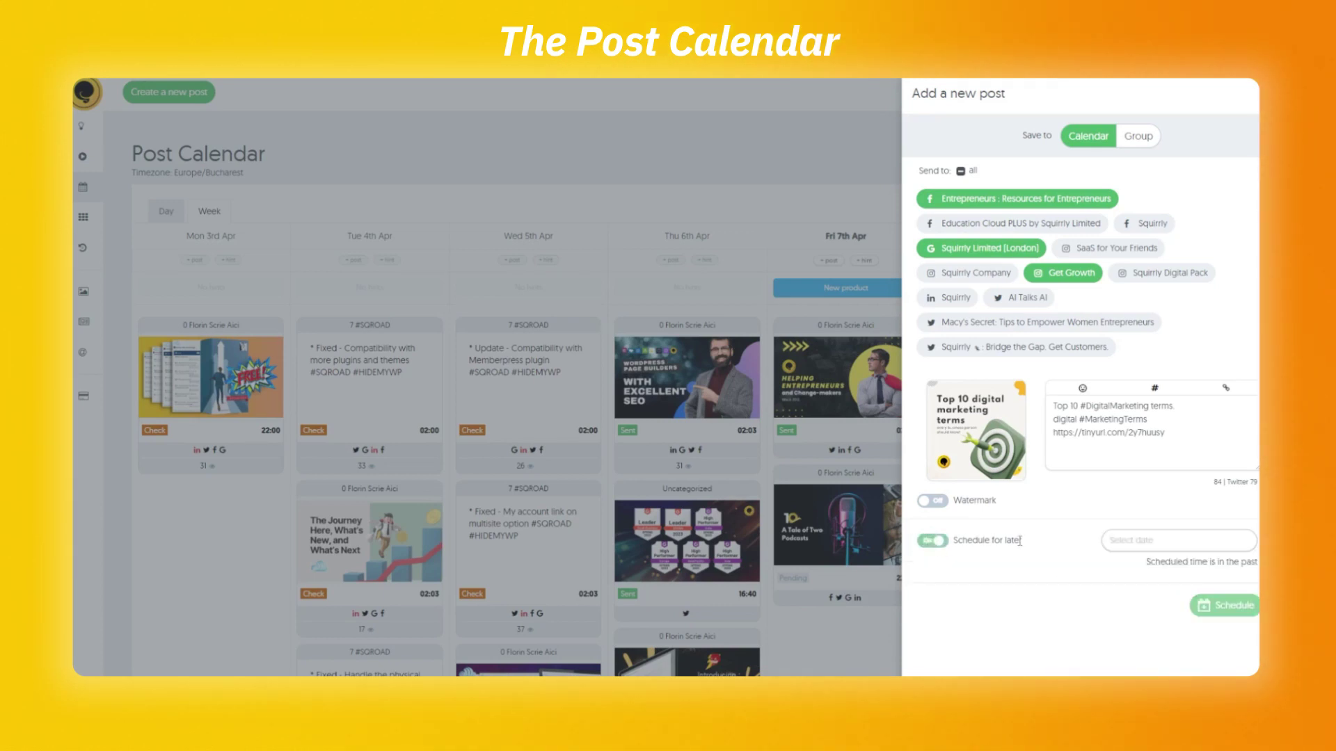
click(1134, 539)
click(1187, 392)
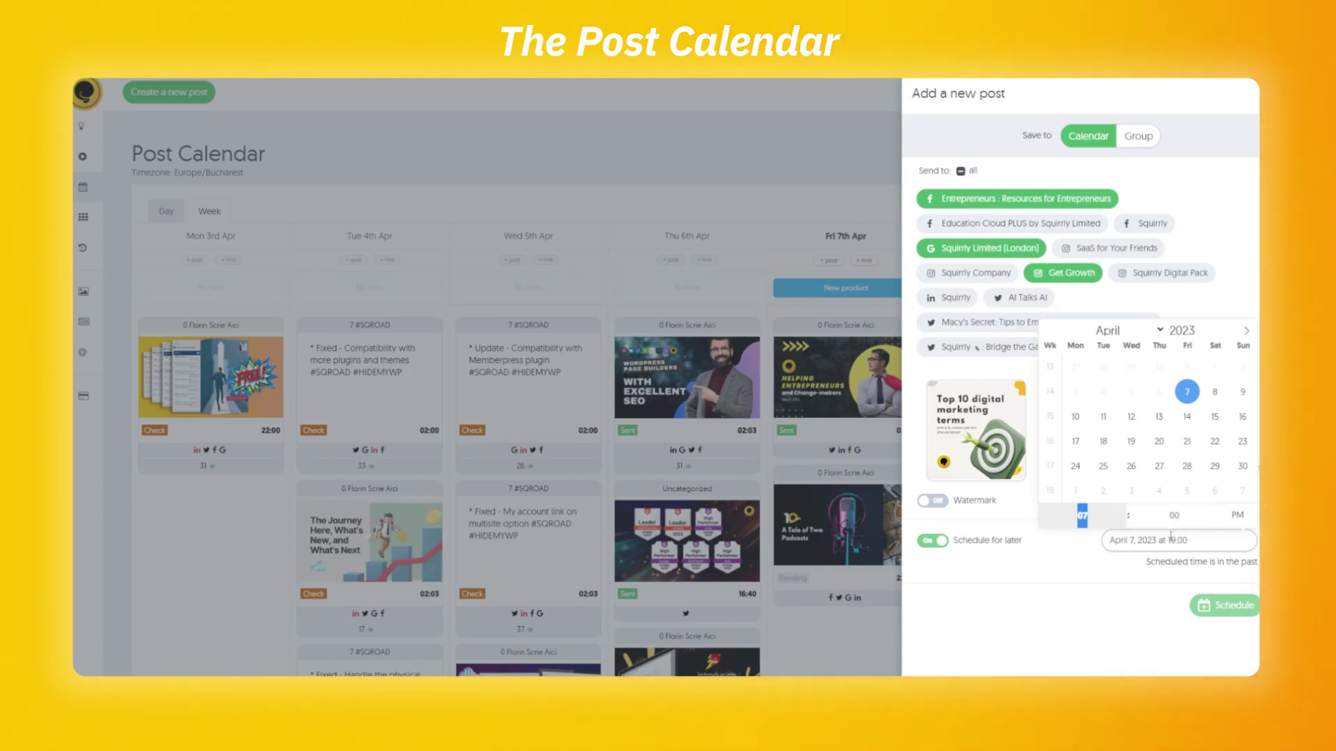
click(1123, 574)
Discard the draft, switch to Day view and start a new post at 21:45 on Friday 7 April.
click(632, 209)
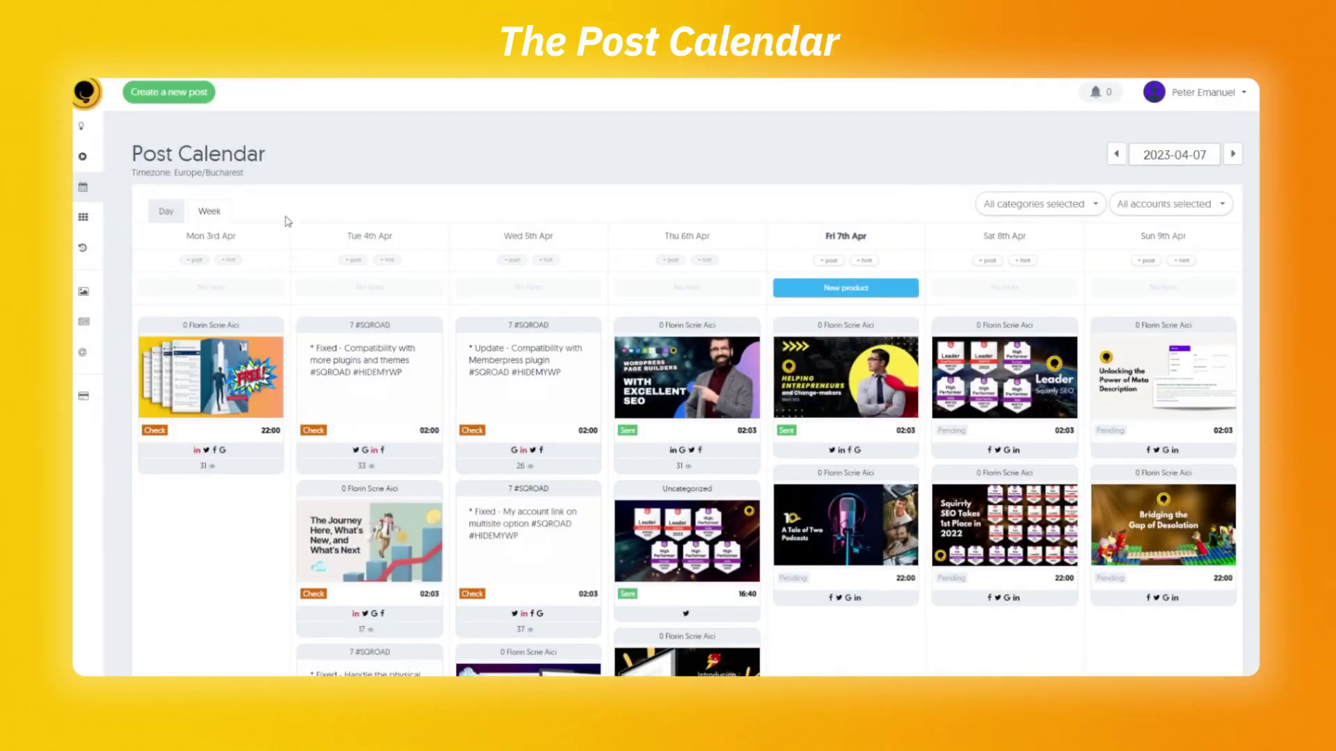
click(167, 211)
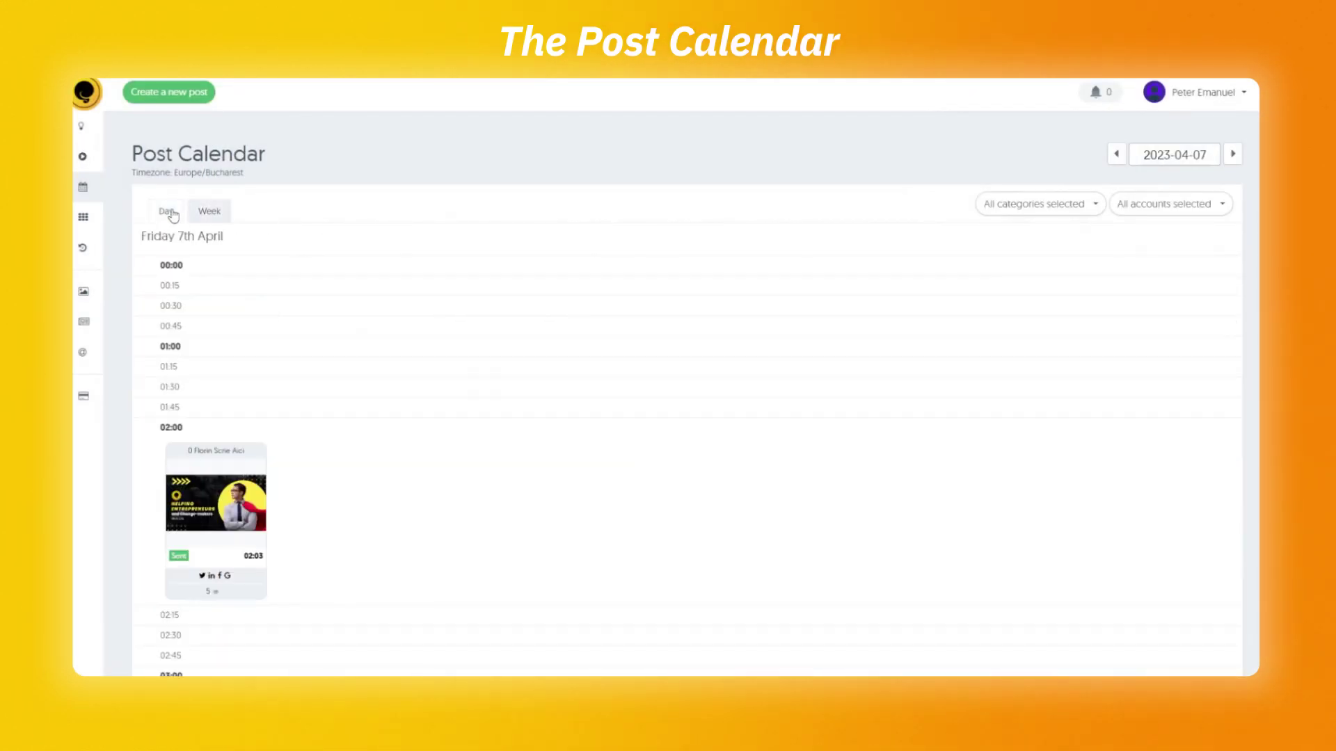
scroll(298, 360, down, 20)
mouse_move(262, 343)
click(169, 342)
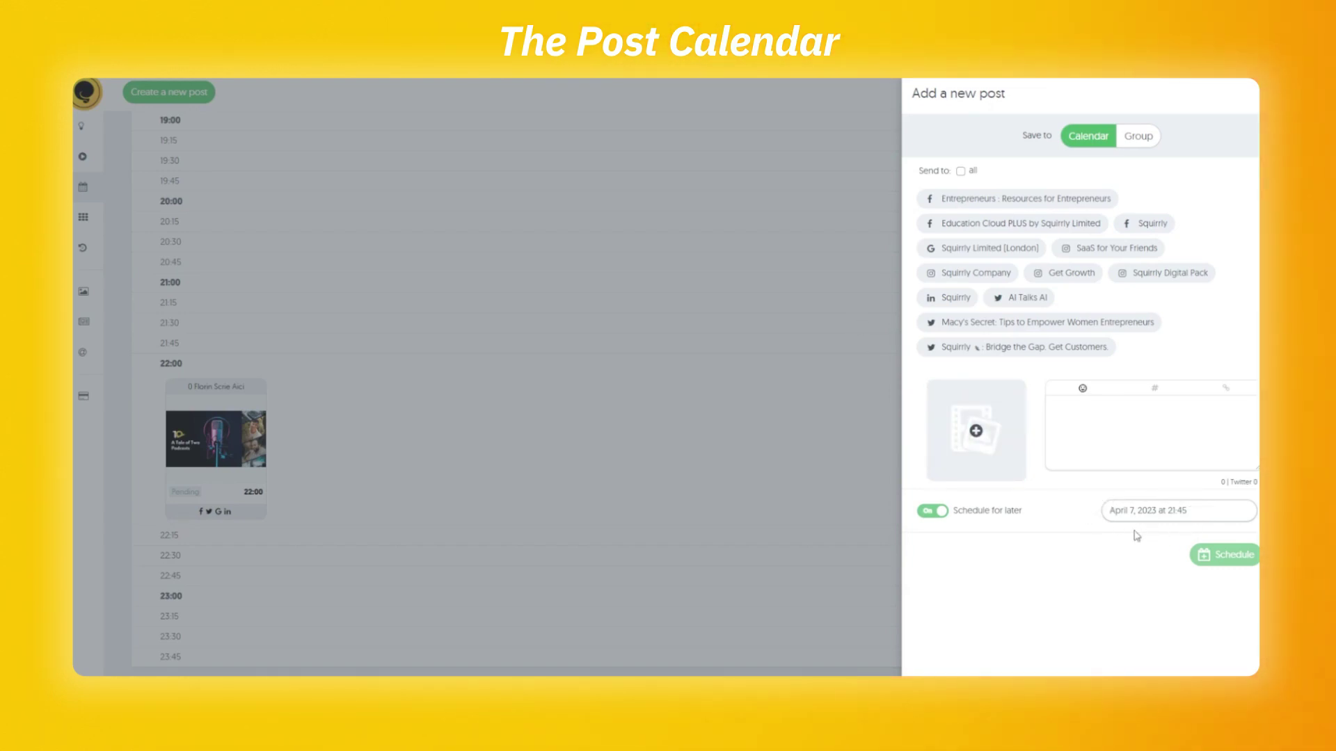
click(1089, 418)
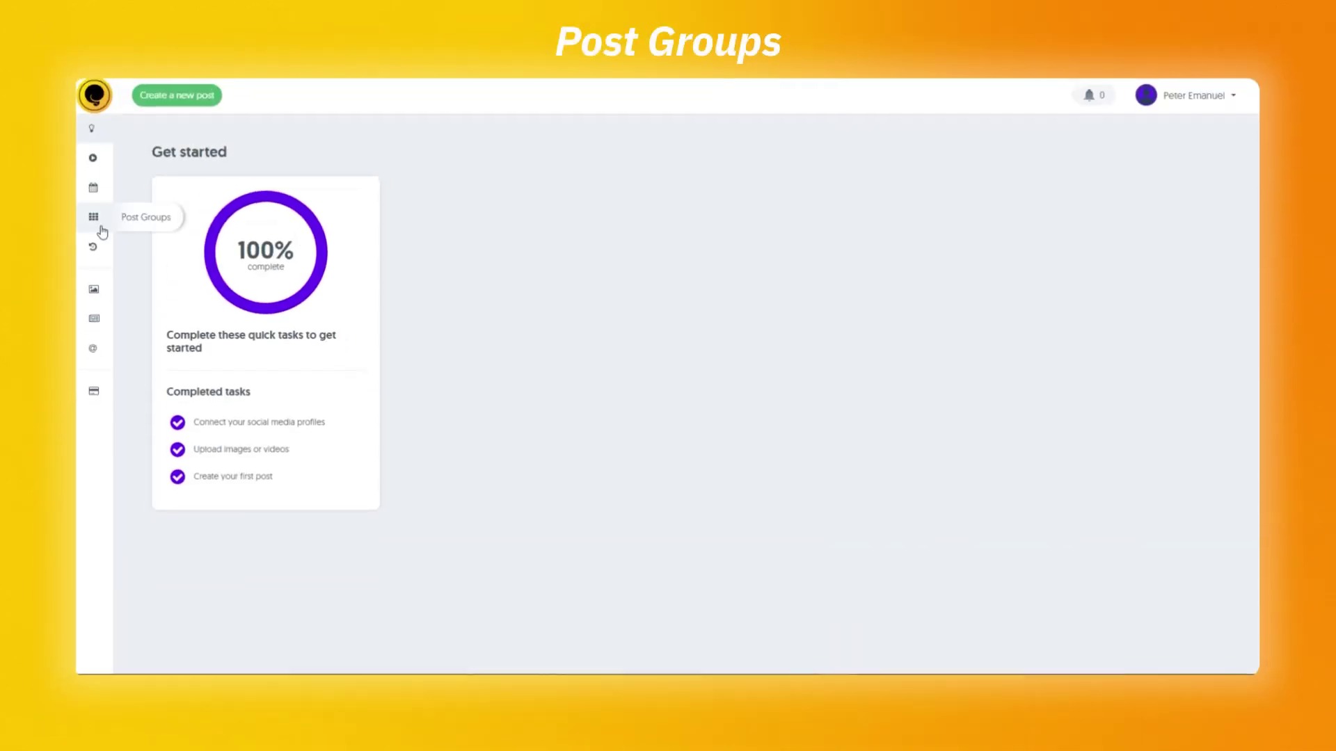
Add and save a post group named 'A new day' that posts to the Squirrly Facebook page.
click(93, 222)
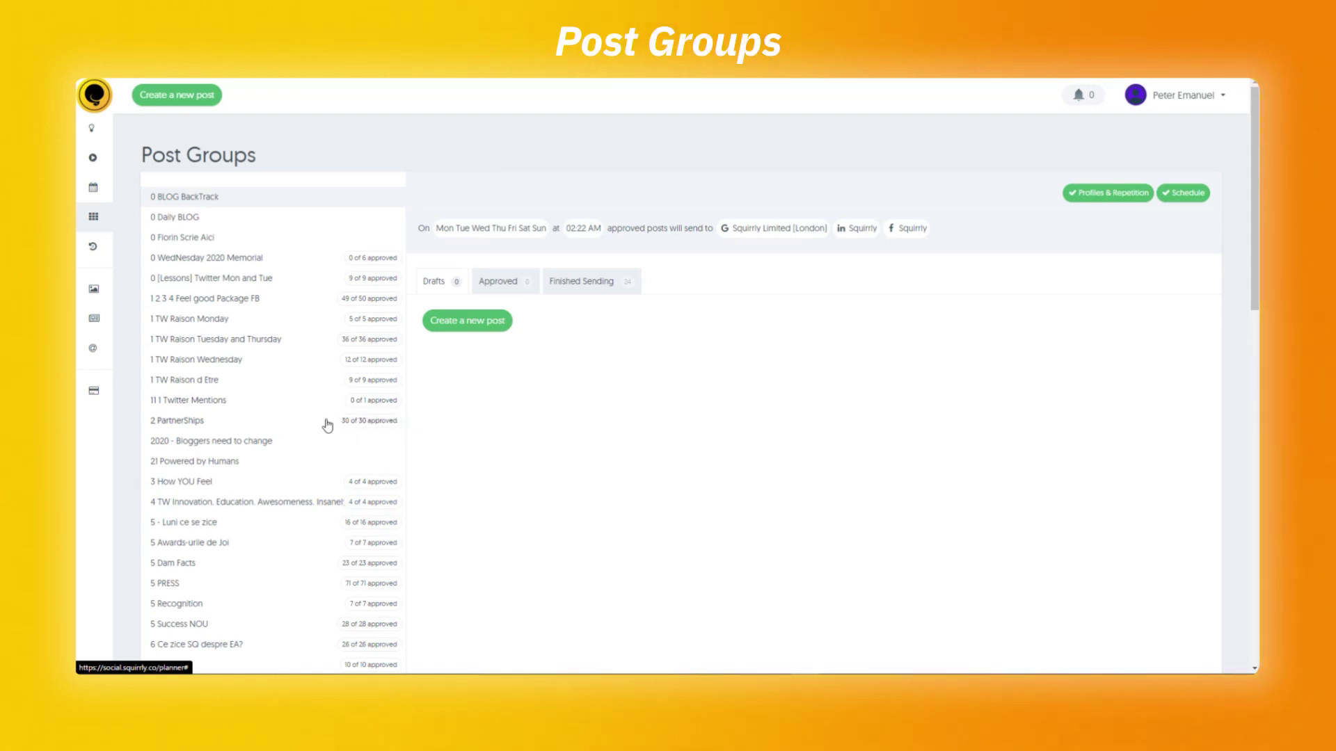
scroll(322, 423, down, 20)
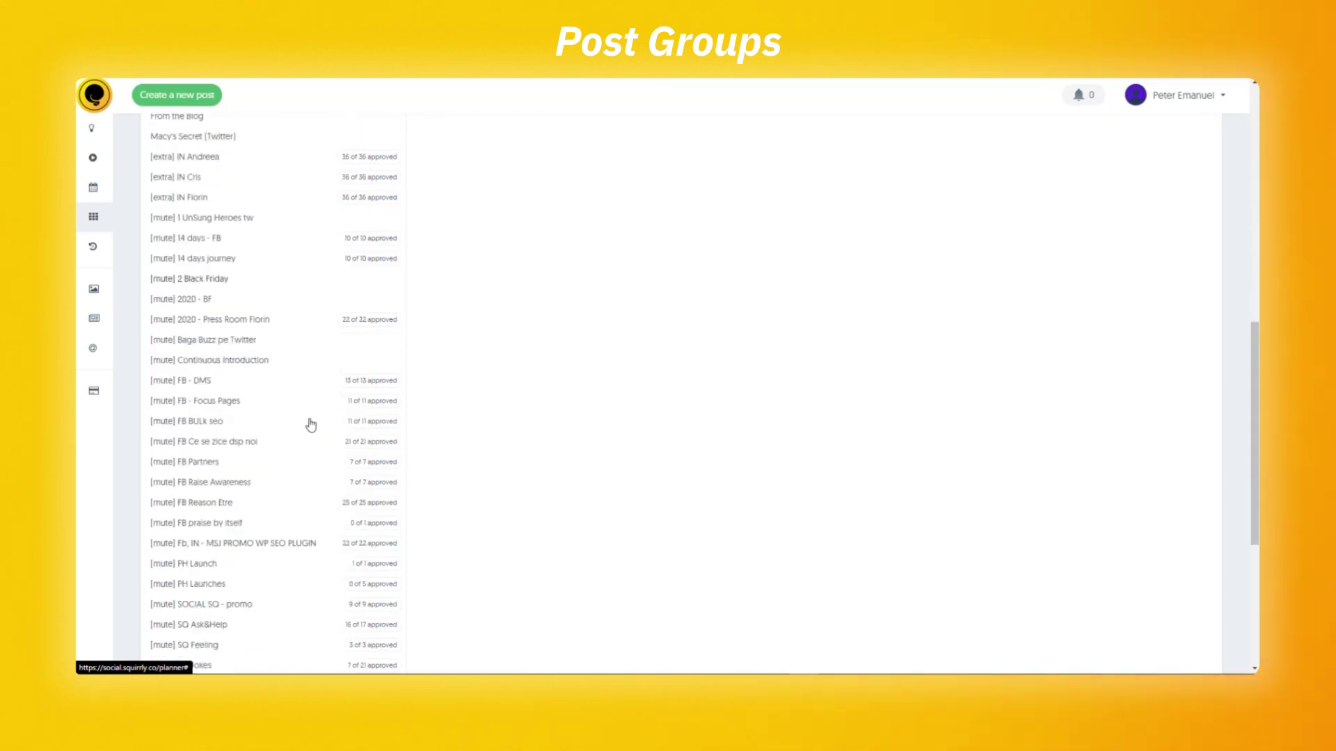
scroll(307, 425, down, 1)
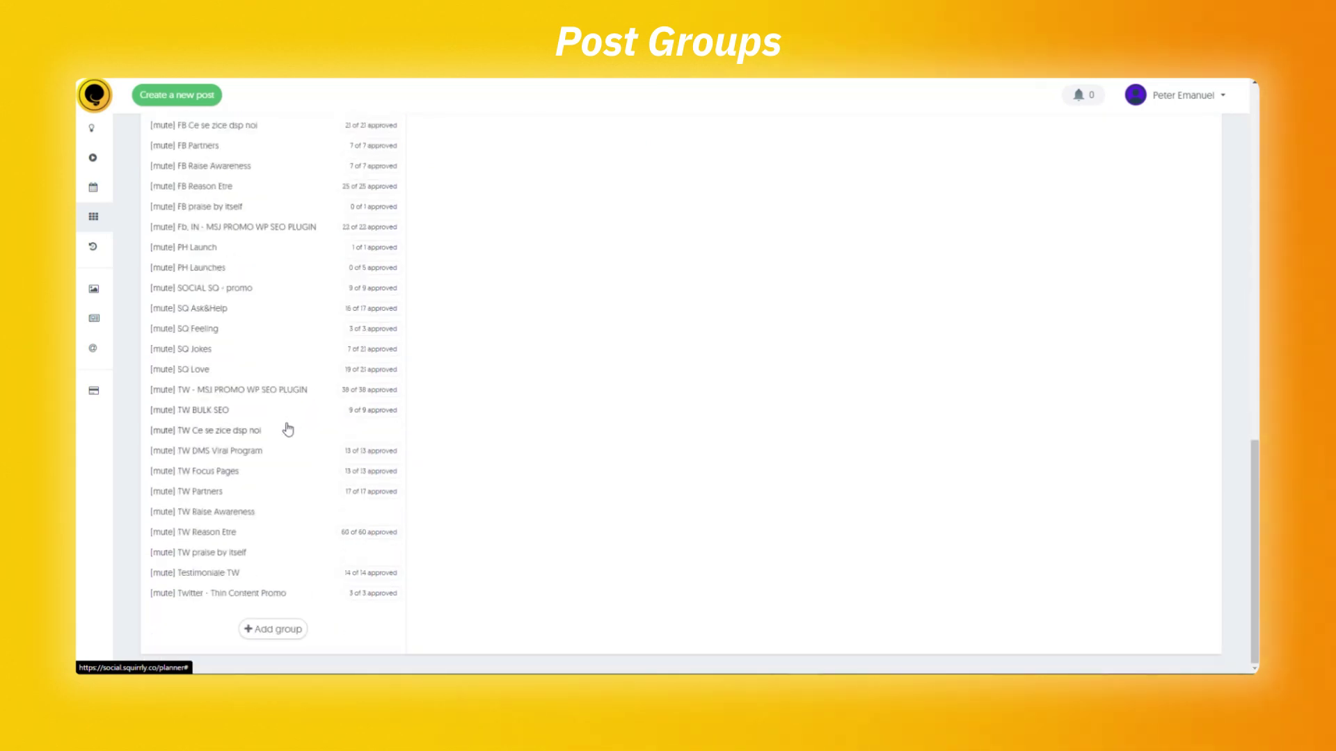
click(286, 630)
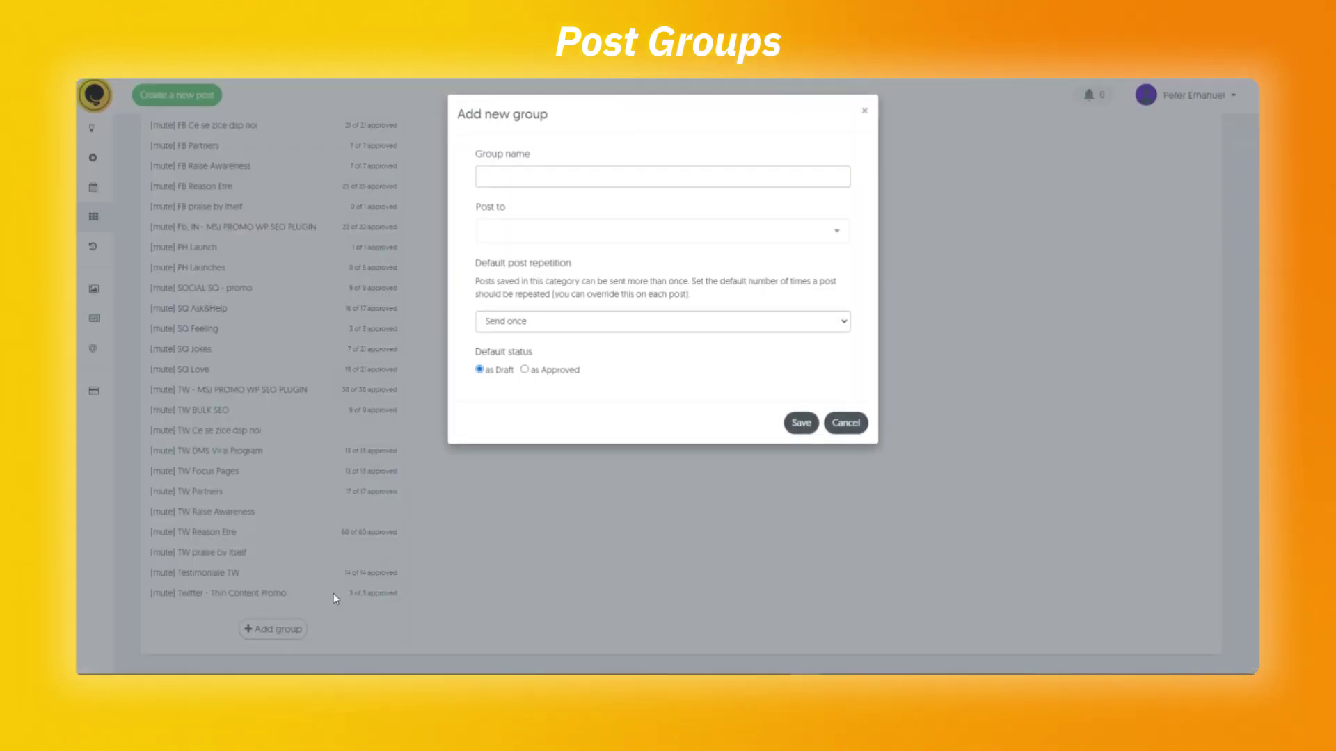
click(530, 183)
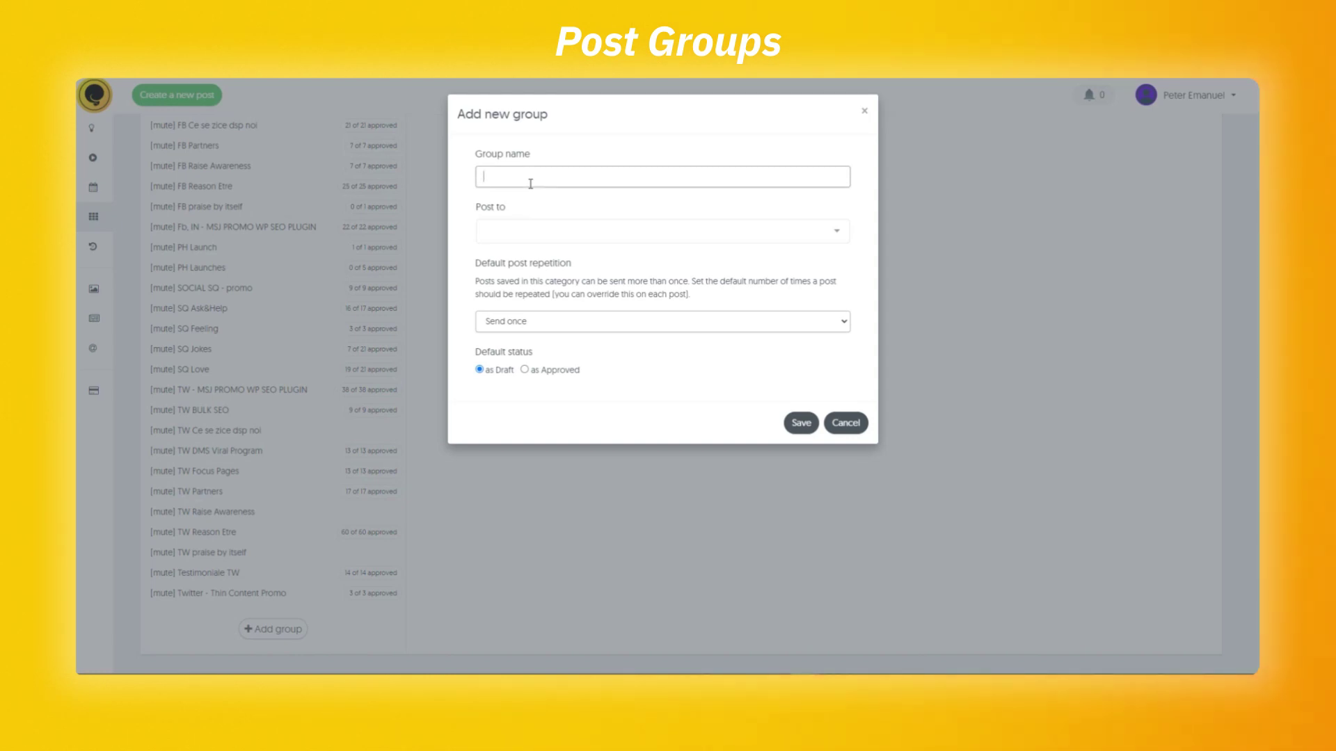
text(A new day)
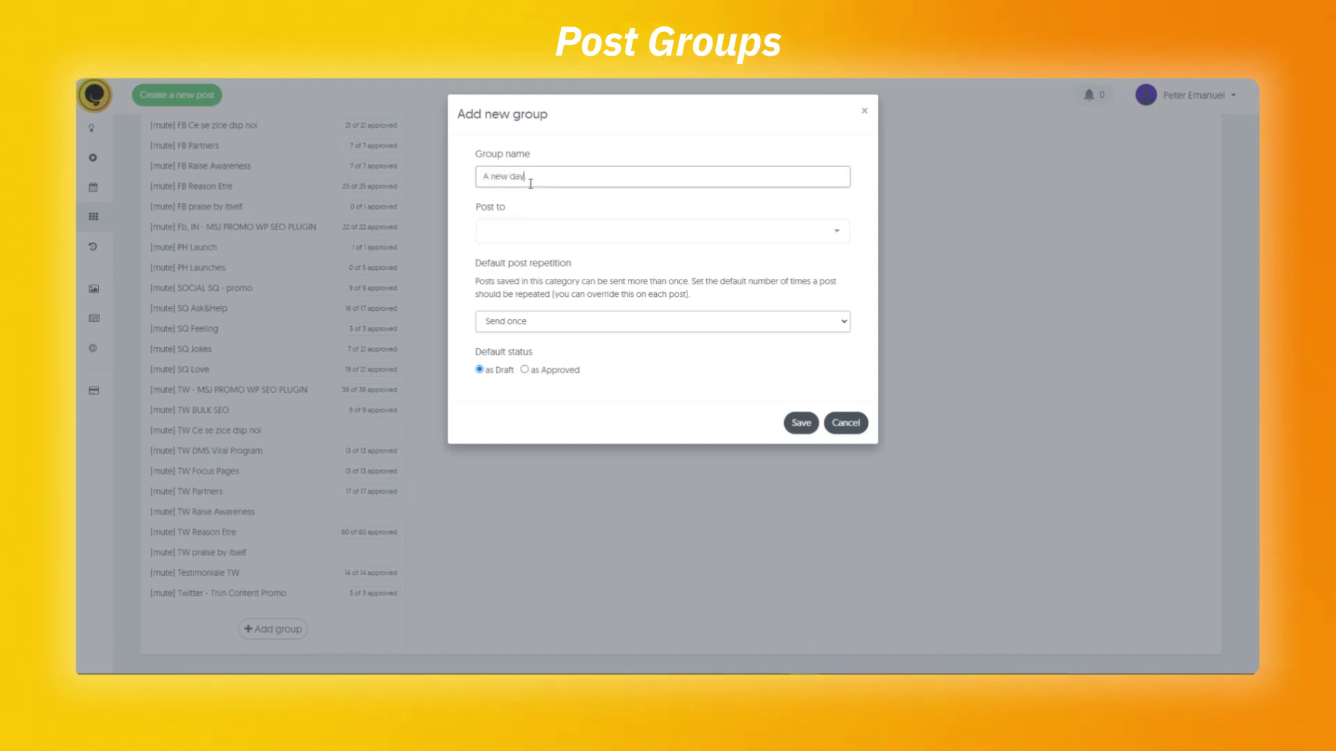
click(833, 233)
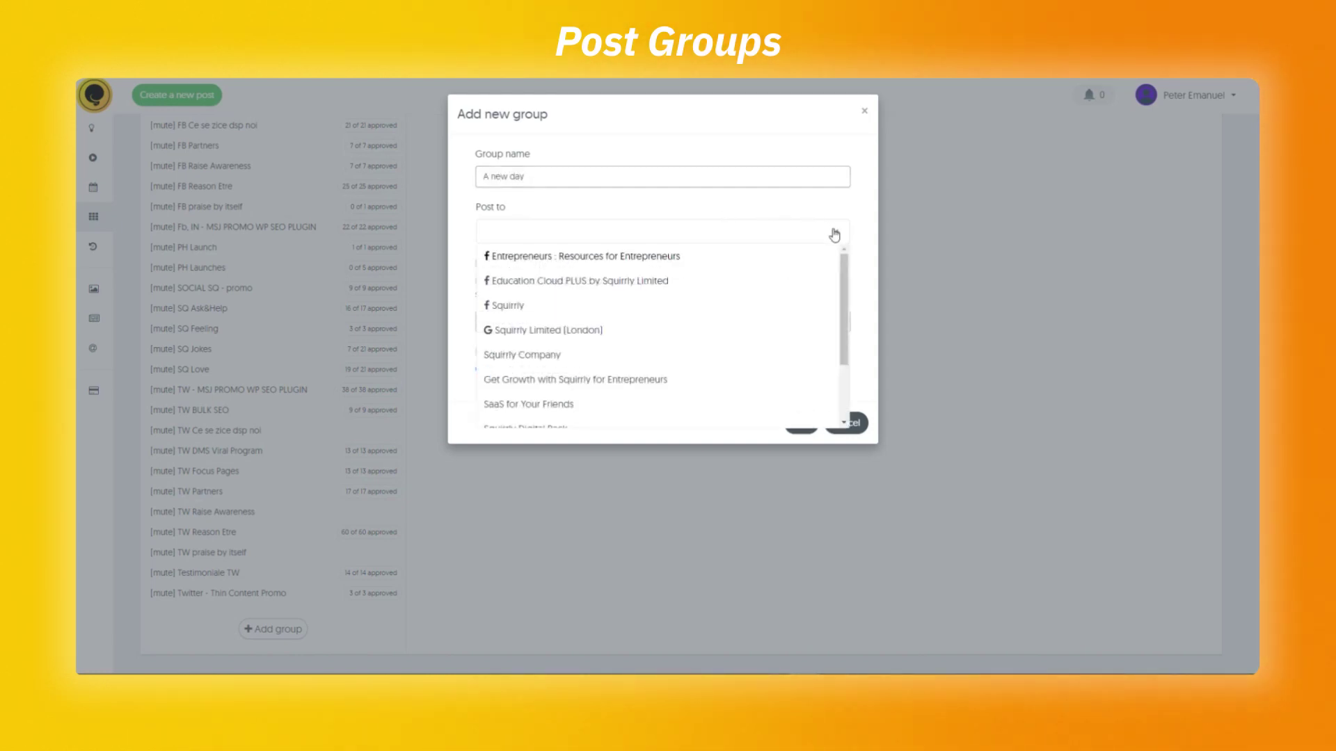
click(611, 307)
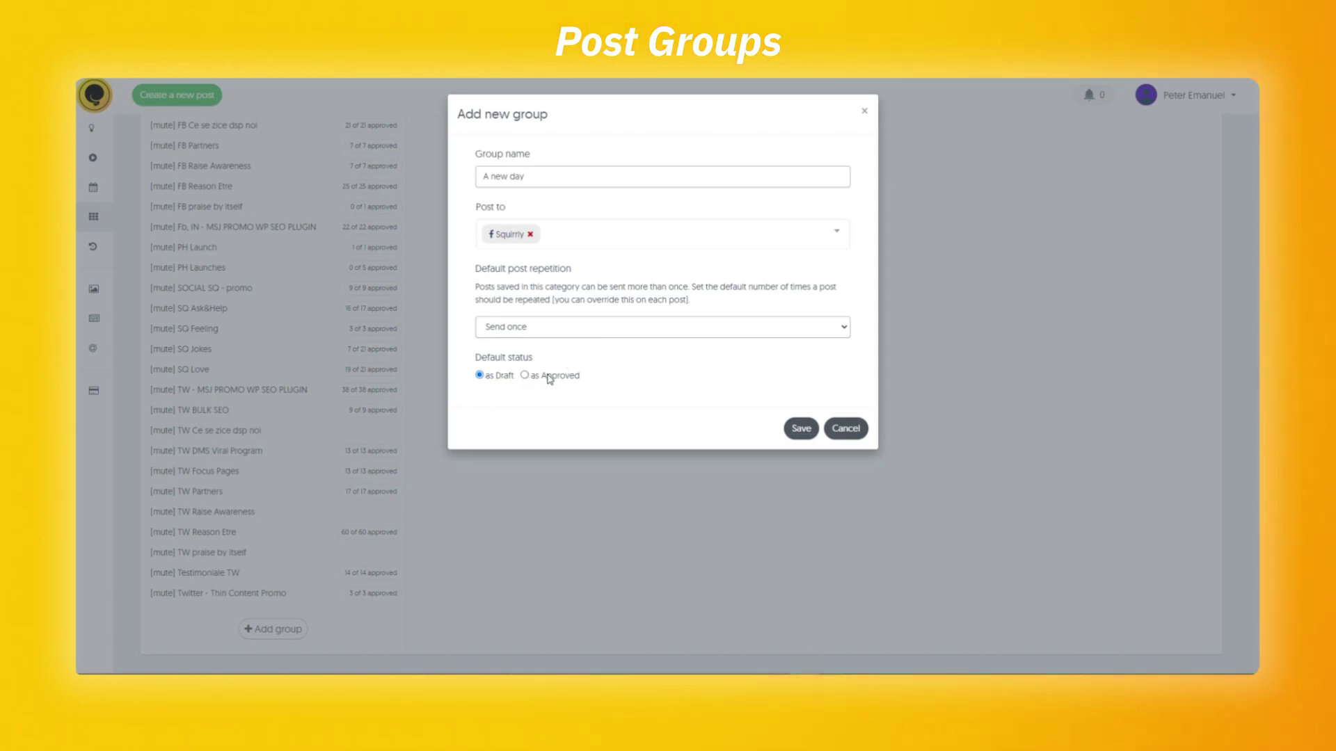
click(798, 427)
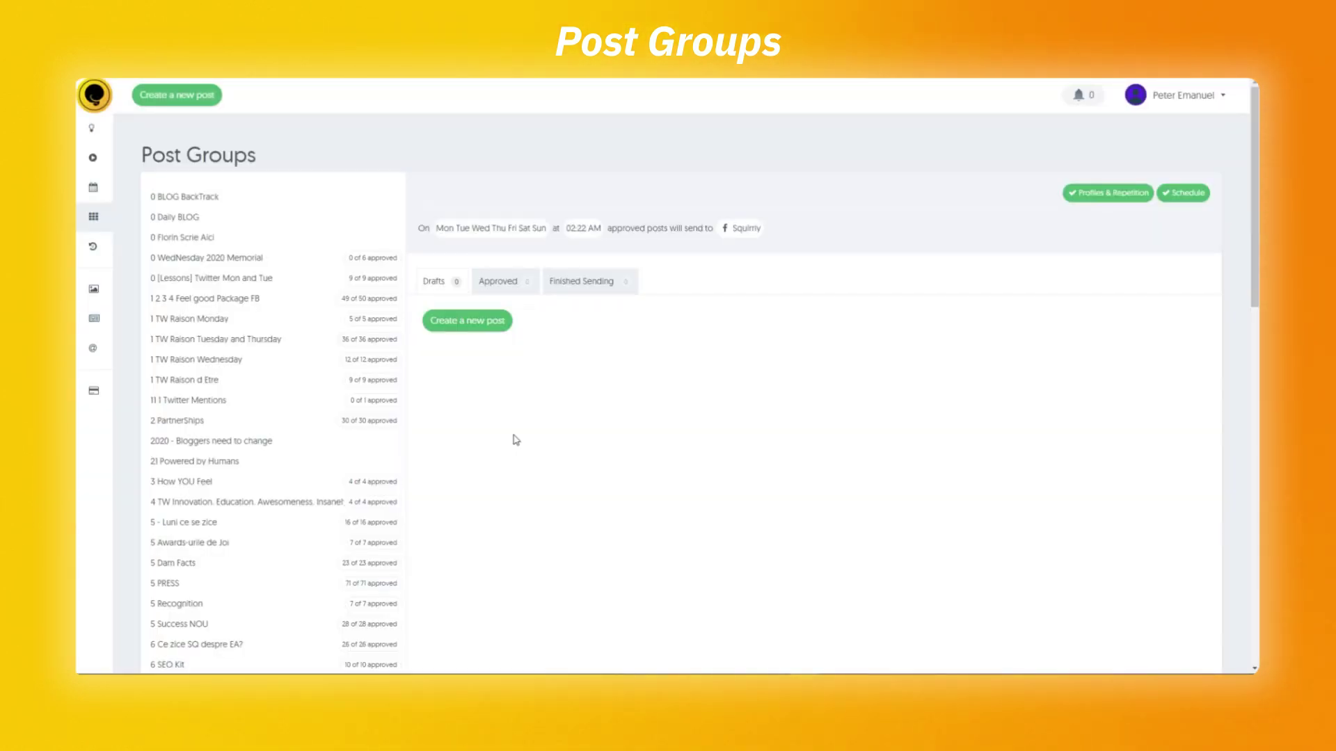
Save a new draft post with a badge image into the A new day group.
click(479, 324)
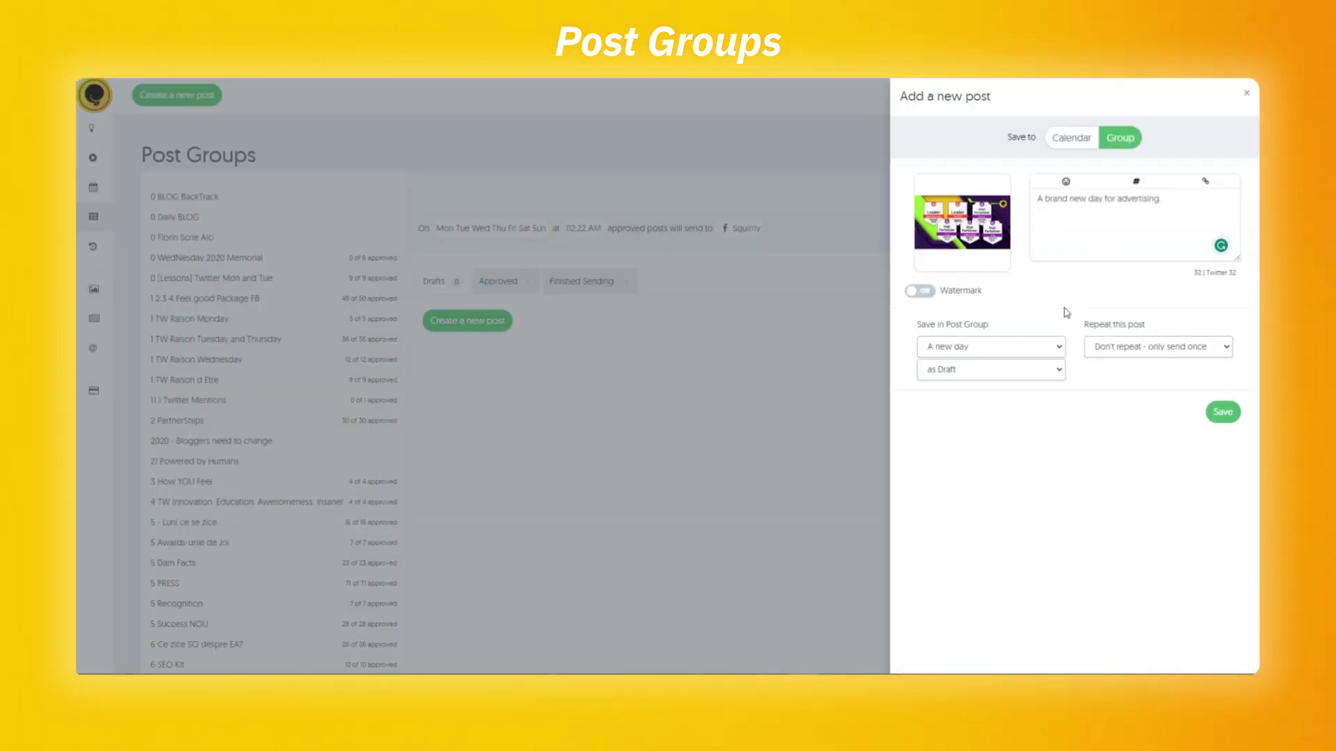
click(1020, 356)
click(963, 586)
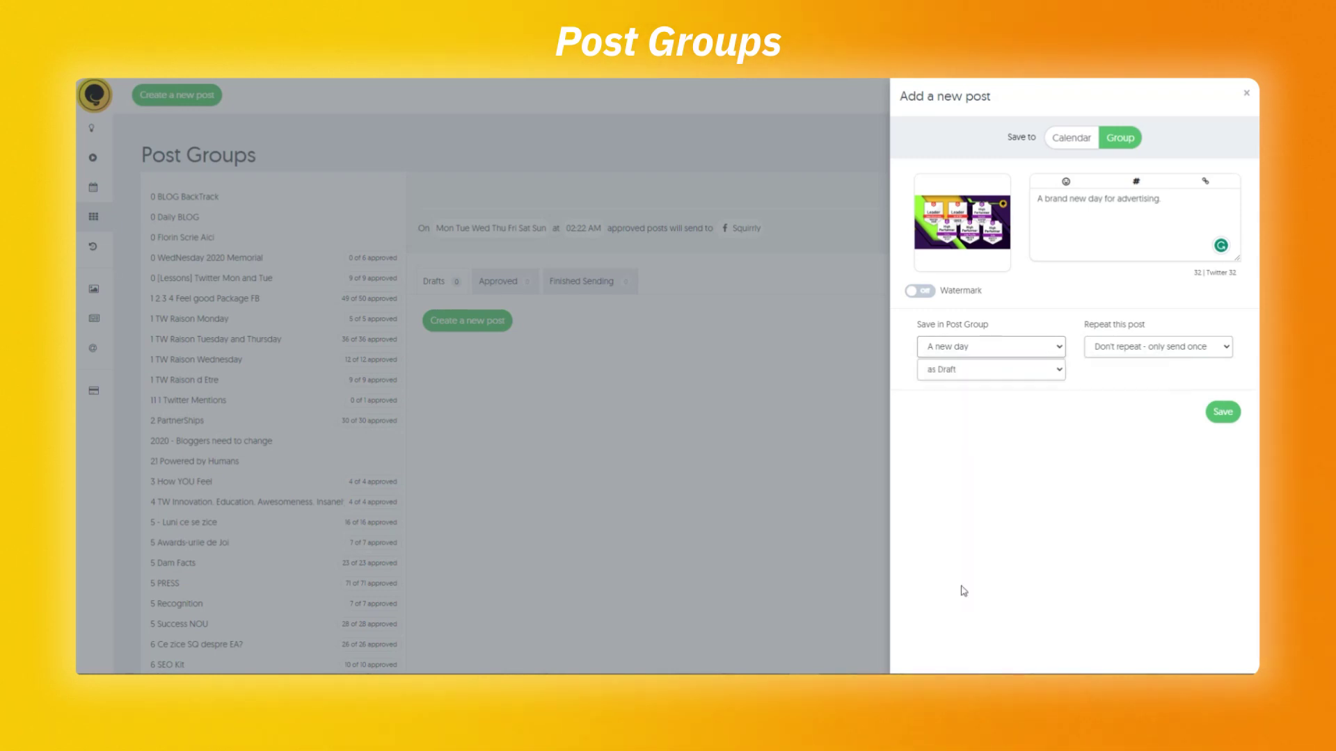
click(1223, 412)
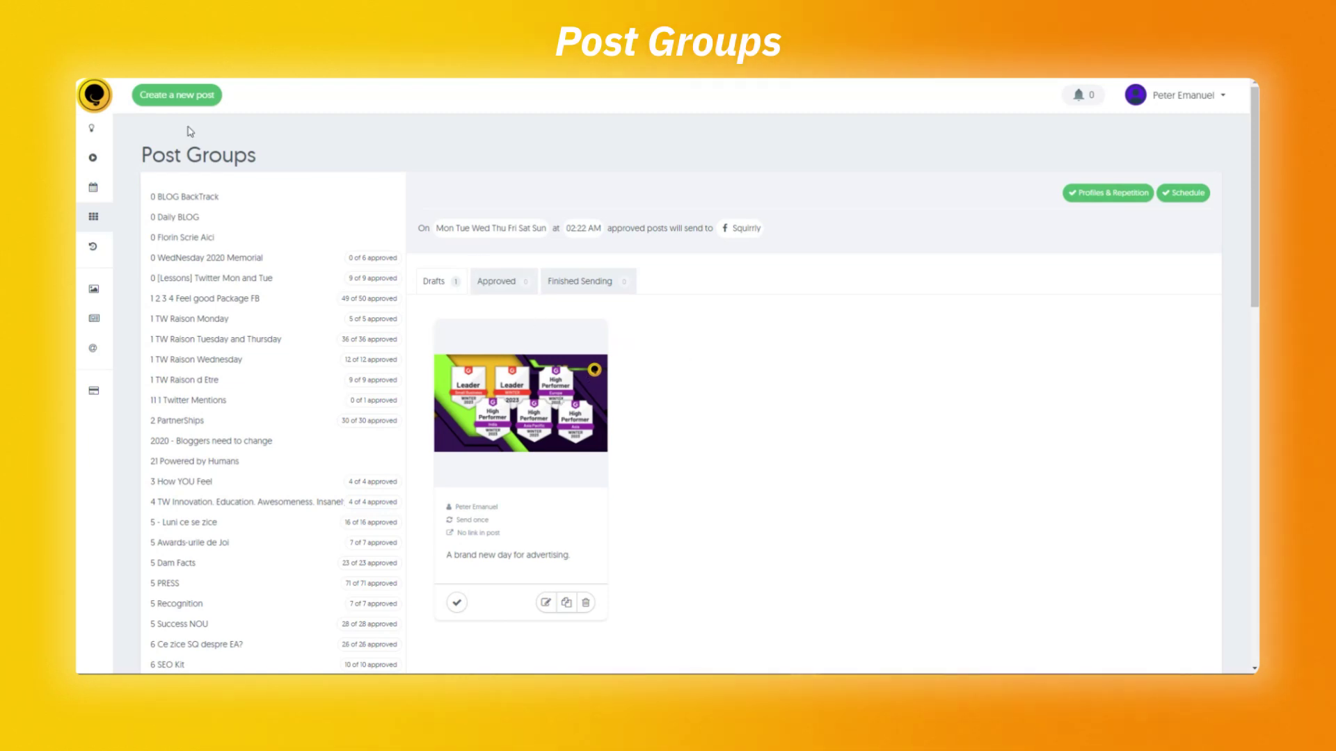
Save a second draft in the group reading 'This is another post'.
click(169, 98)
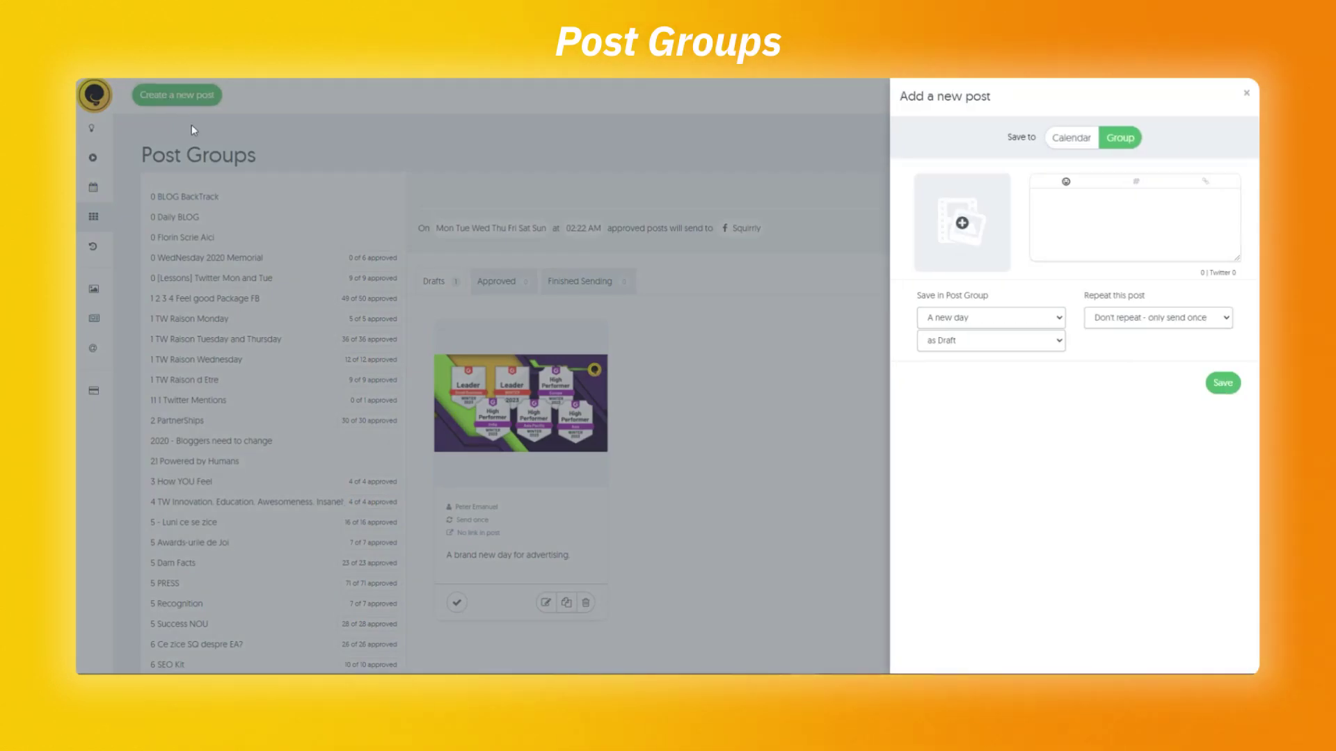
text(This is another post.)
click(1222, 382)
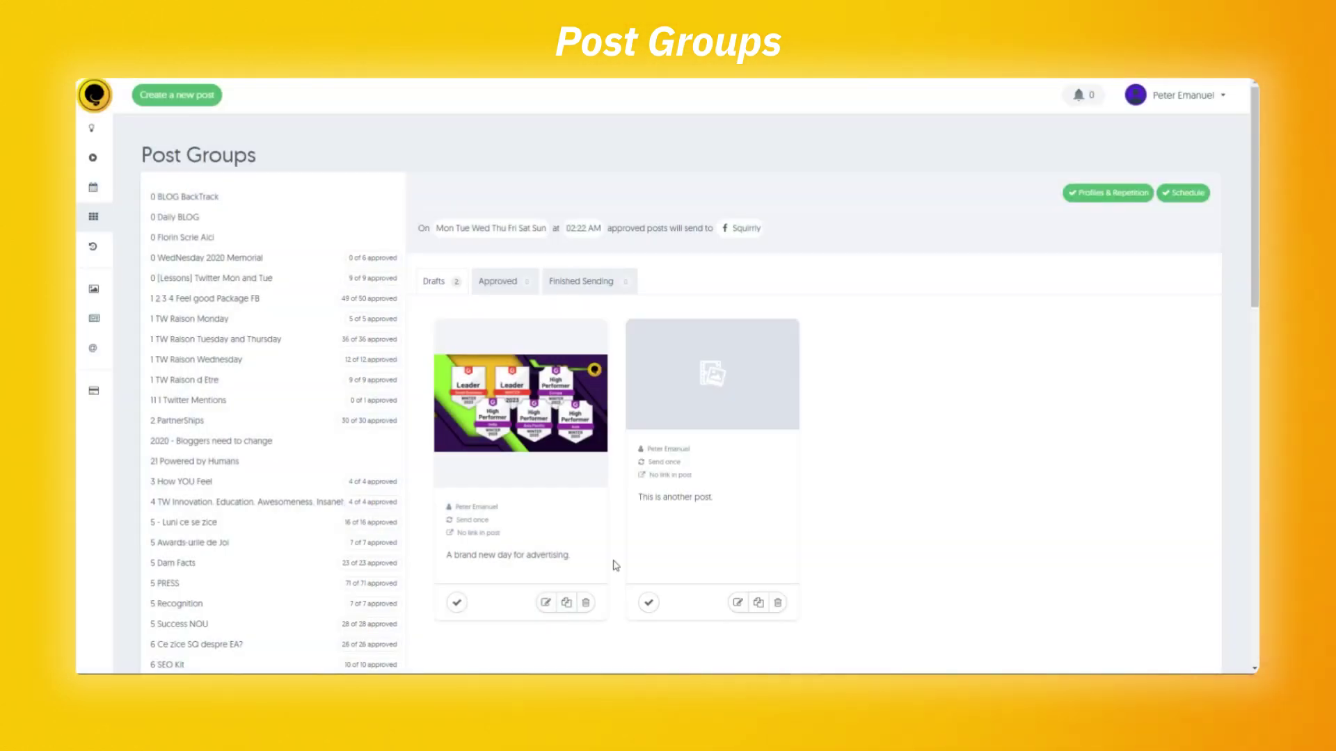
Approve both draft posts and swap their order in the Approved list.
click(456, 603)
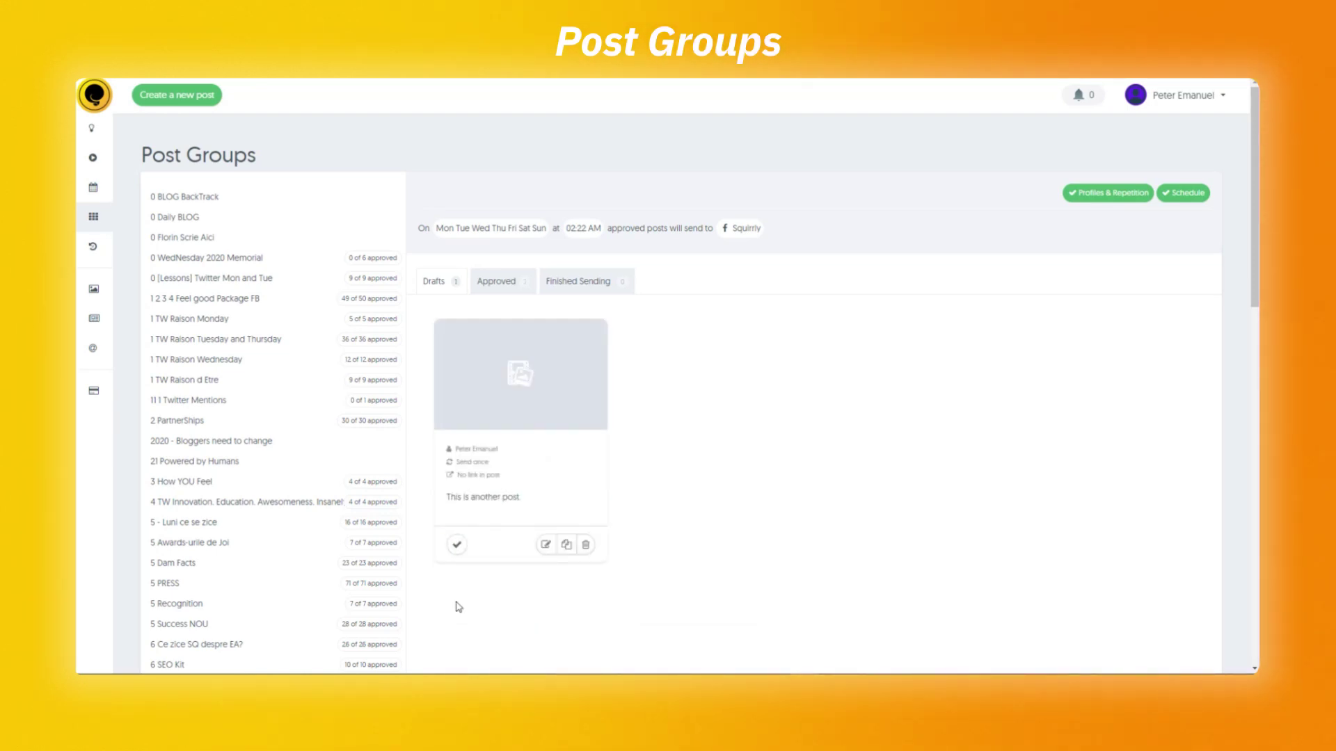
click(457, 546)
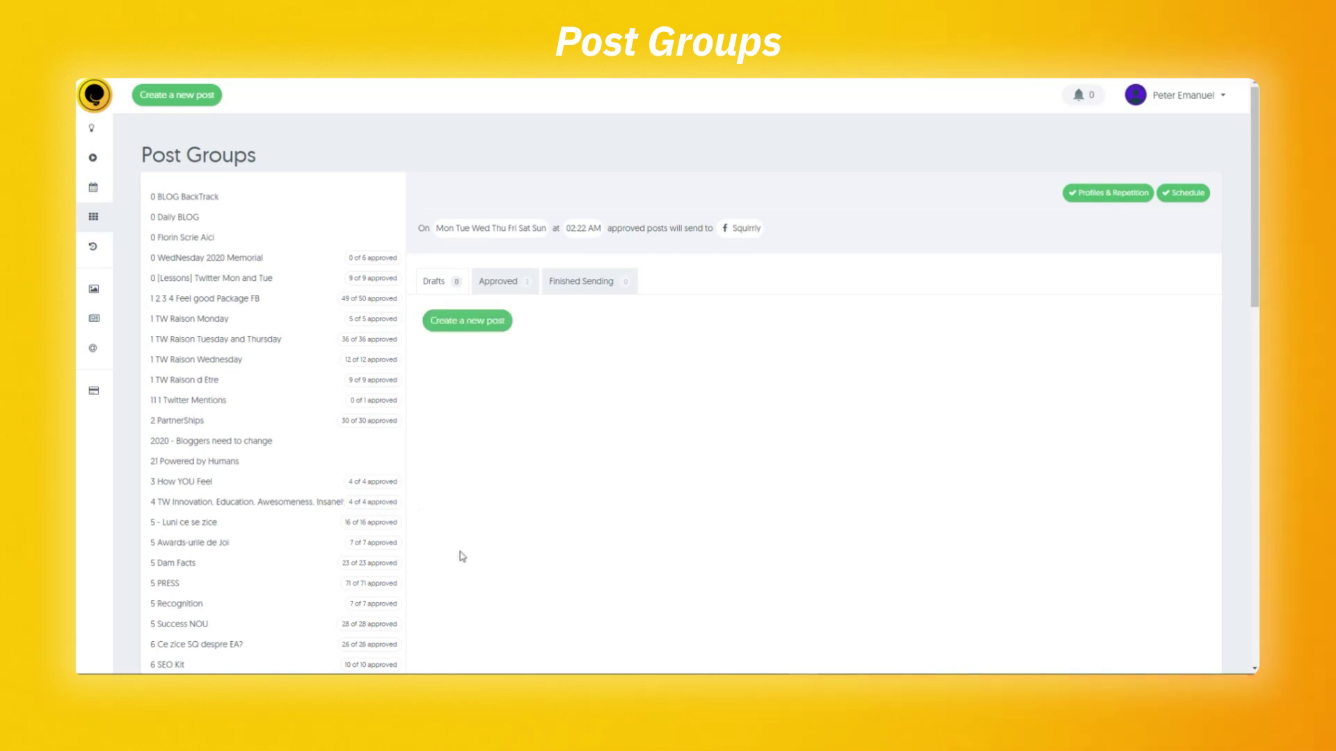
click(508, 287)
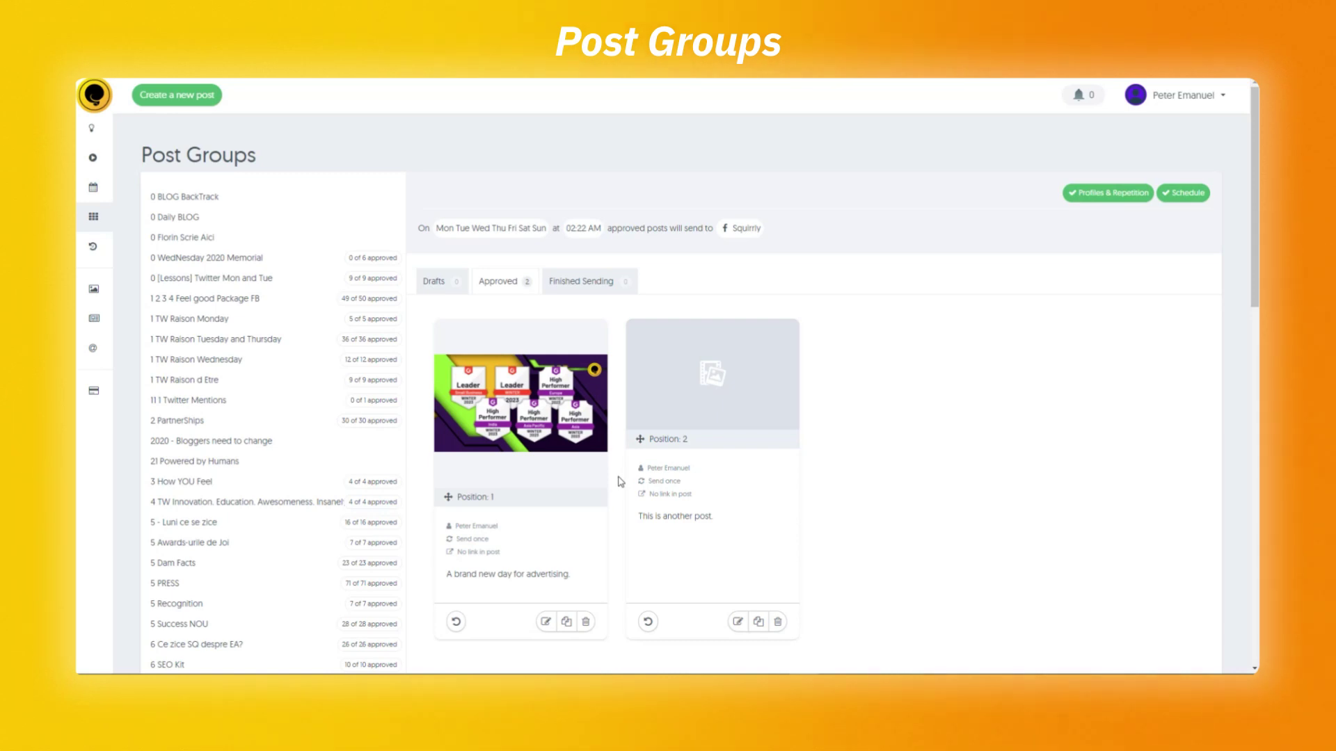
drag(528, 442, 522, 415)
Open Edit and Copy on the first approved post without saving, then delete the second post.
click(545, 623)
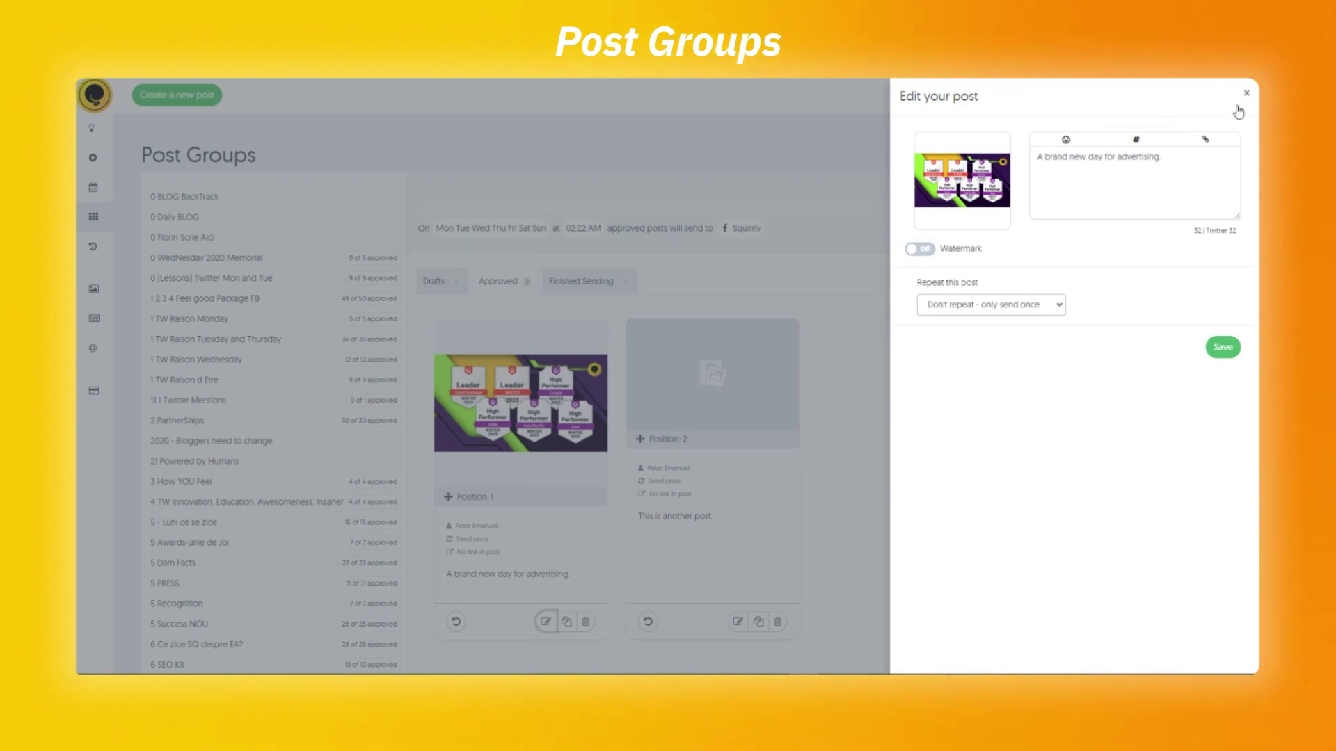
click(1246, 93)
click(567, 623)
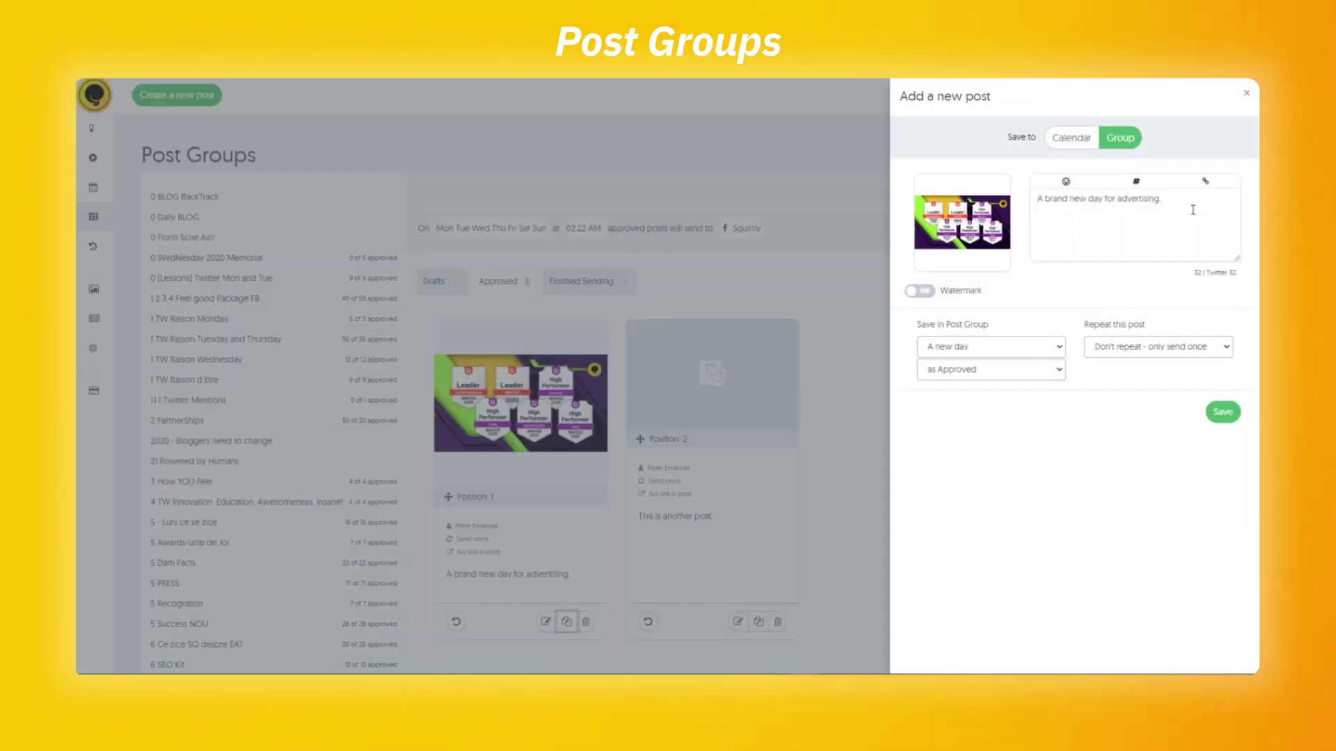
click(1246, 93)
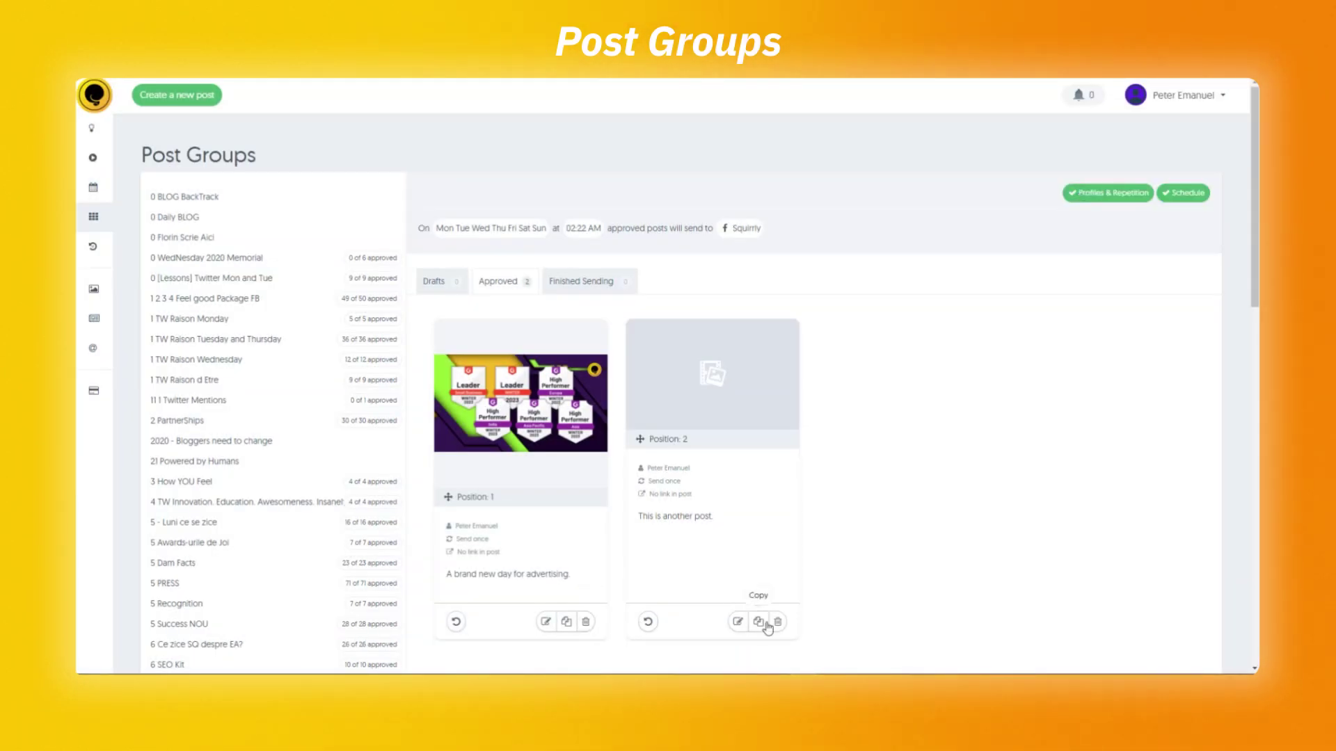
click(777, 621)
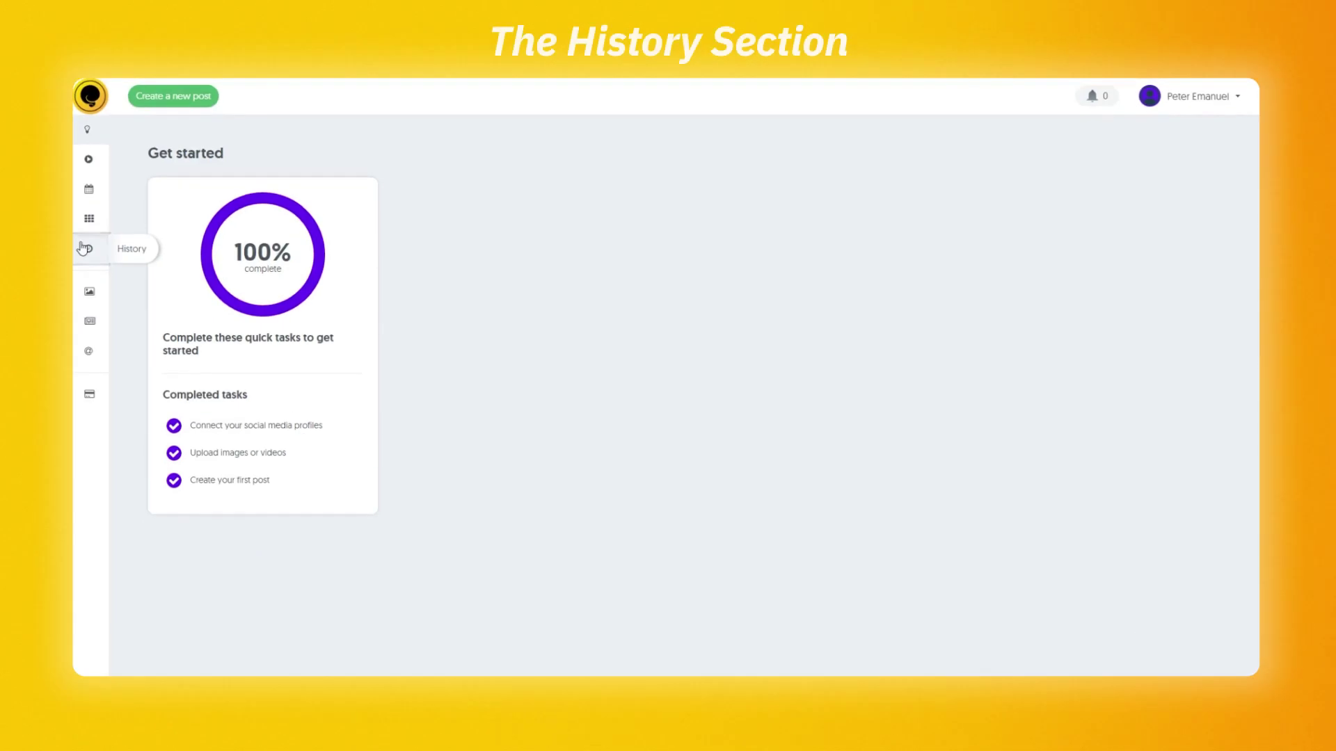
Open History and show the sent posts of the Squirrly Bridge the Gap account.
click(87, 248)
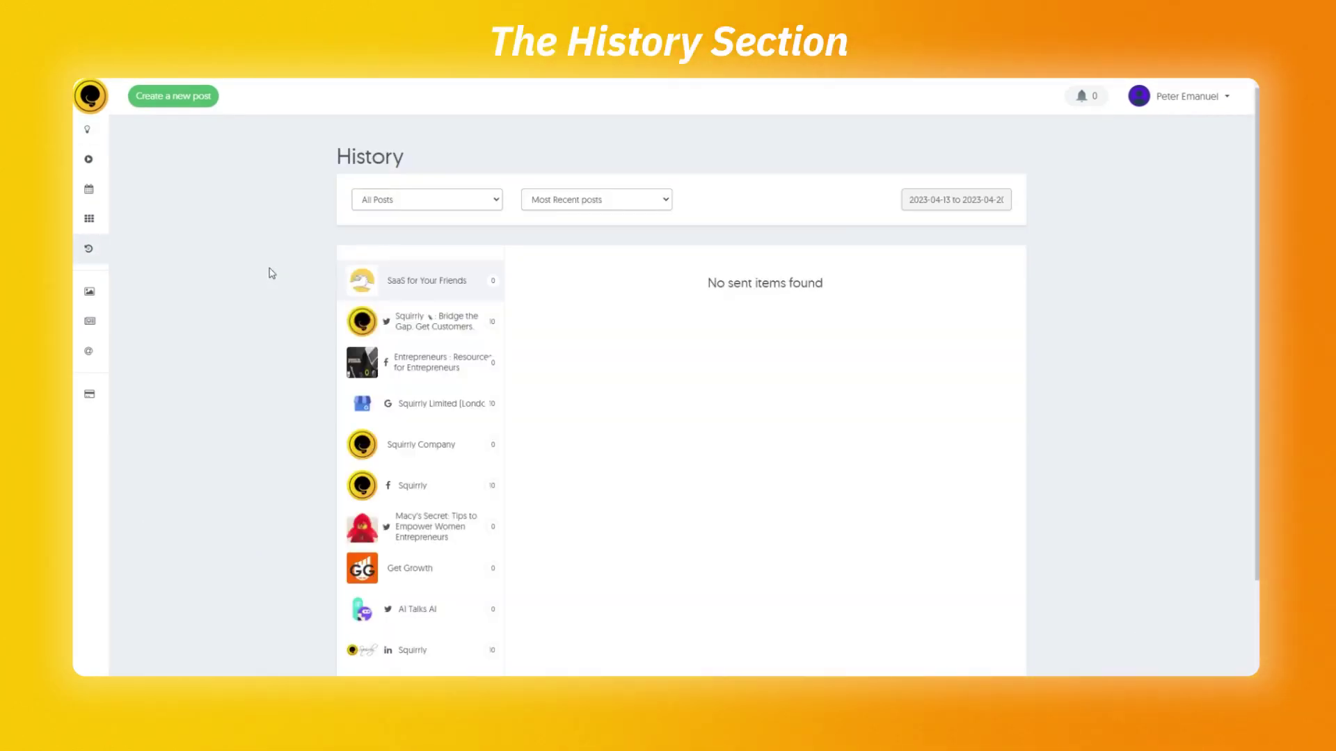
click(419, 321)
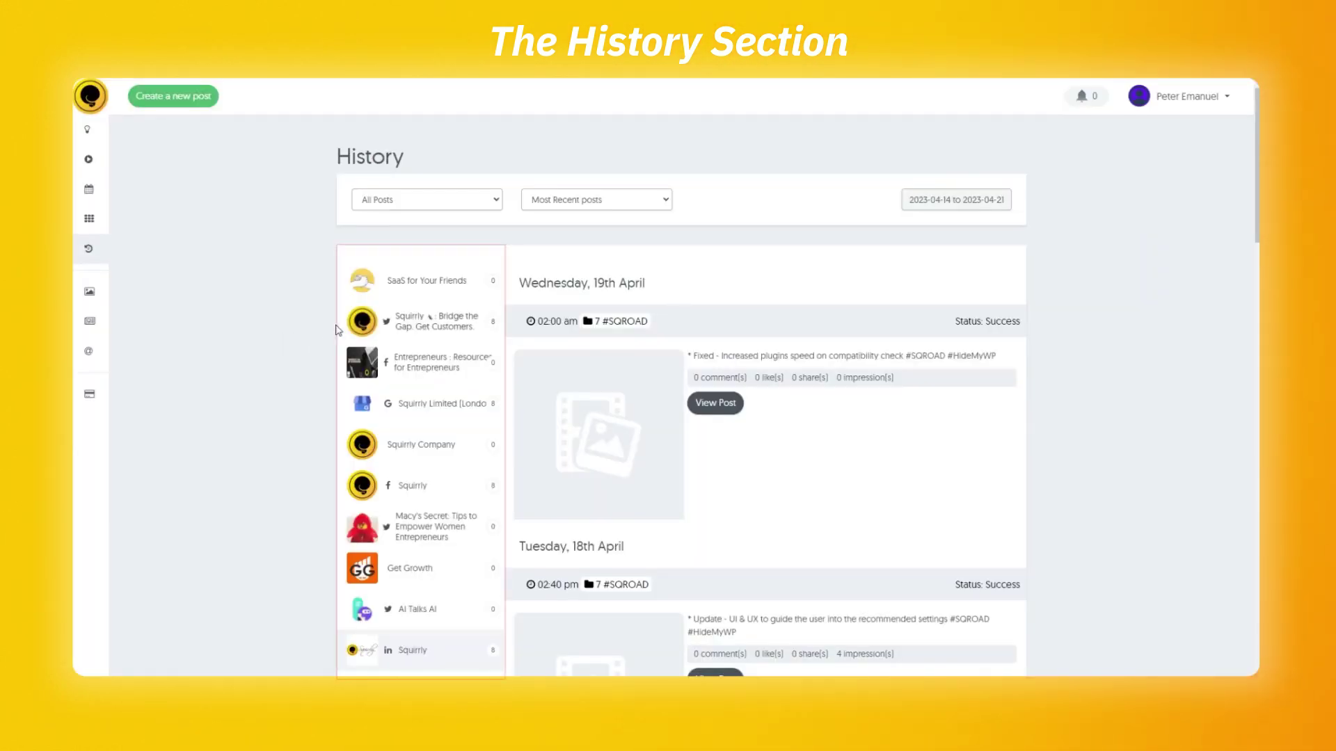
Browse the Squirrly Twitter, Facebook and LinkedIn sent posts, then open the SEO Content Writer post.
click(415, 327)
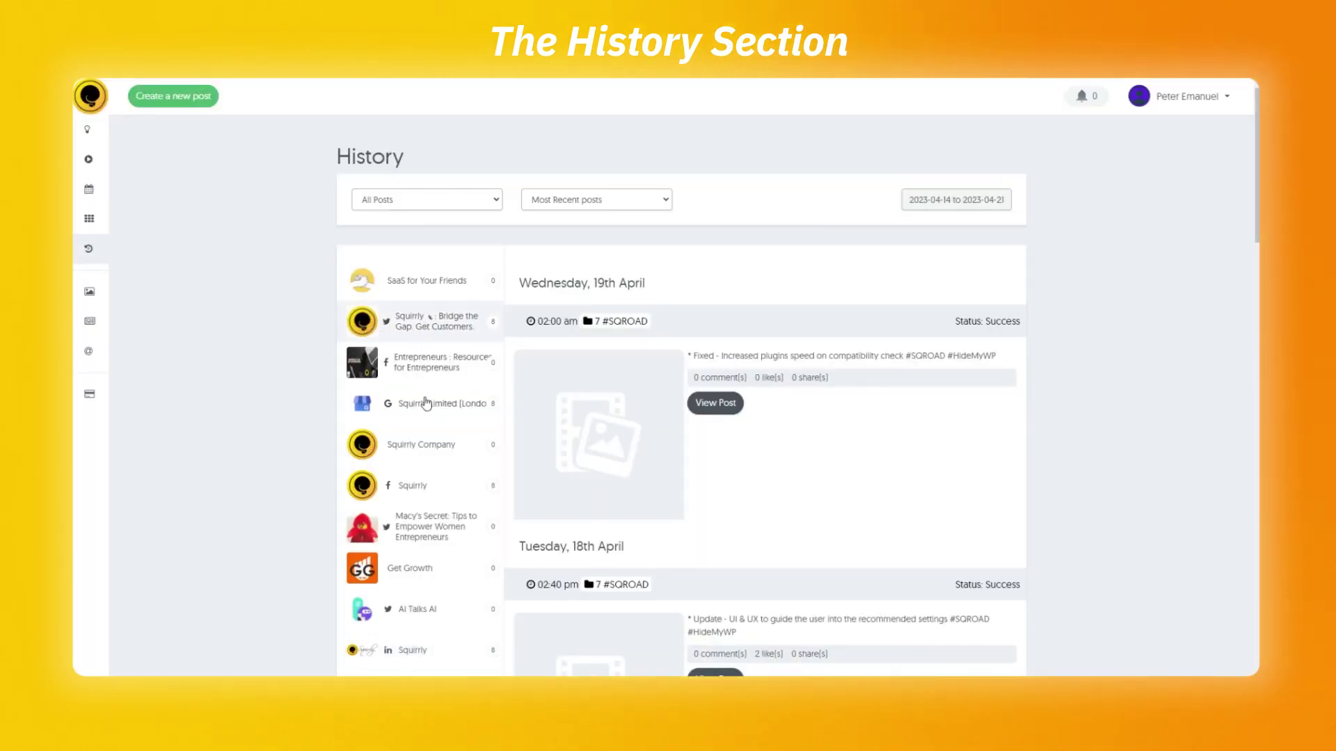
click(438, 483)
scroll(439, 484, down, 1)
scroll(441, 484, down, 3)
click(441, 399)
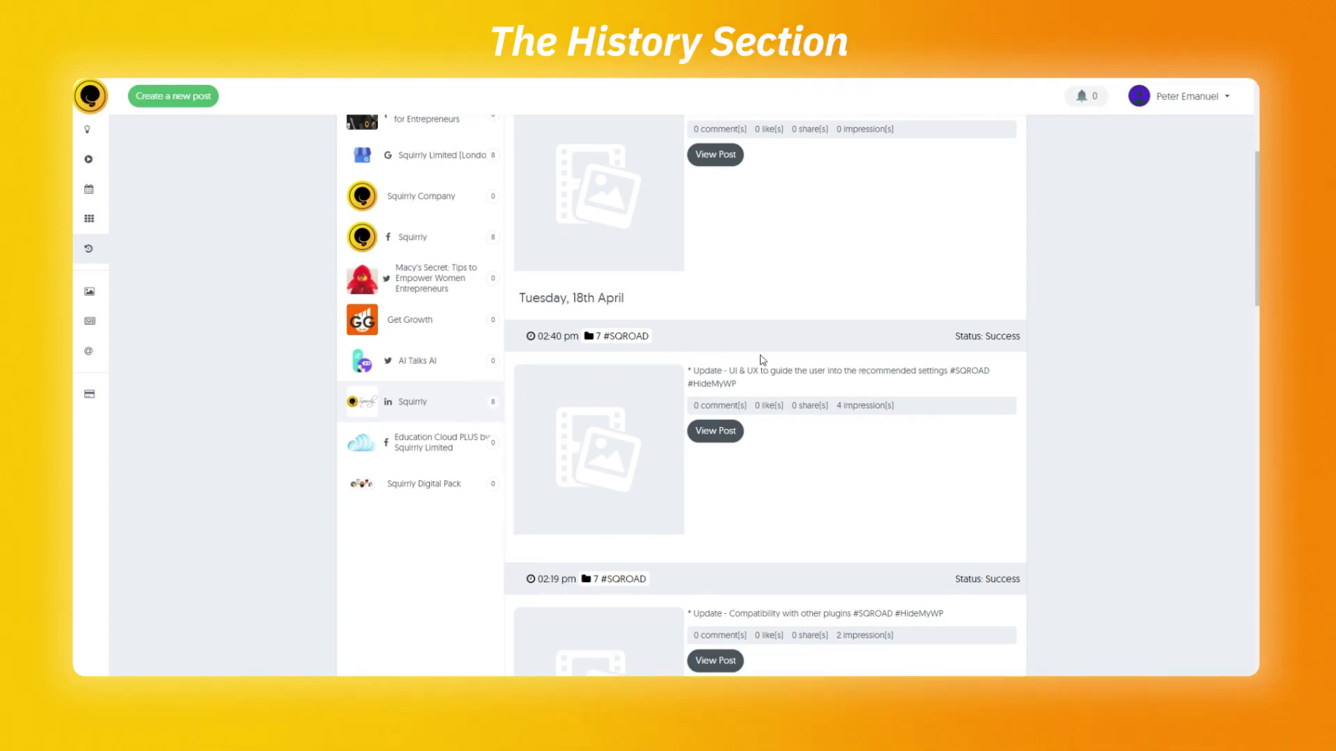
scroll(776, 368, up, 2)
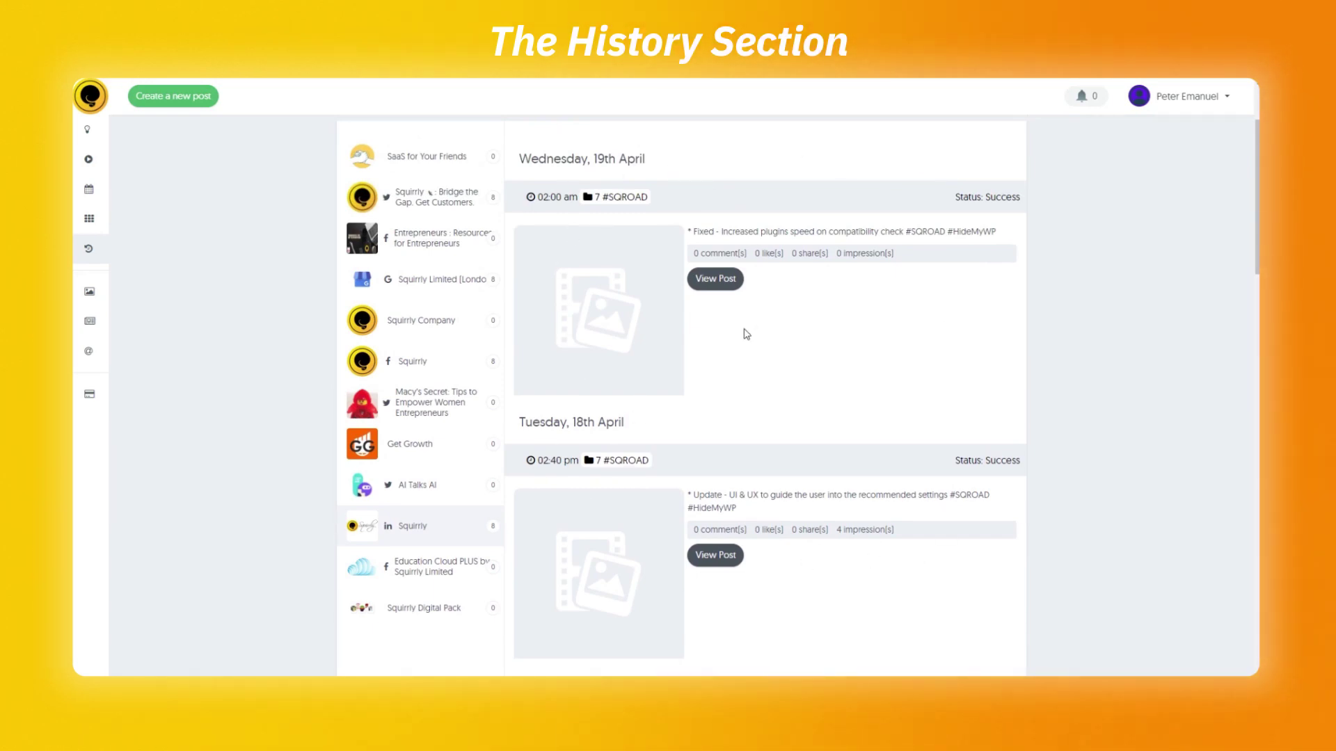
scroll(747, 335, down, 8)
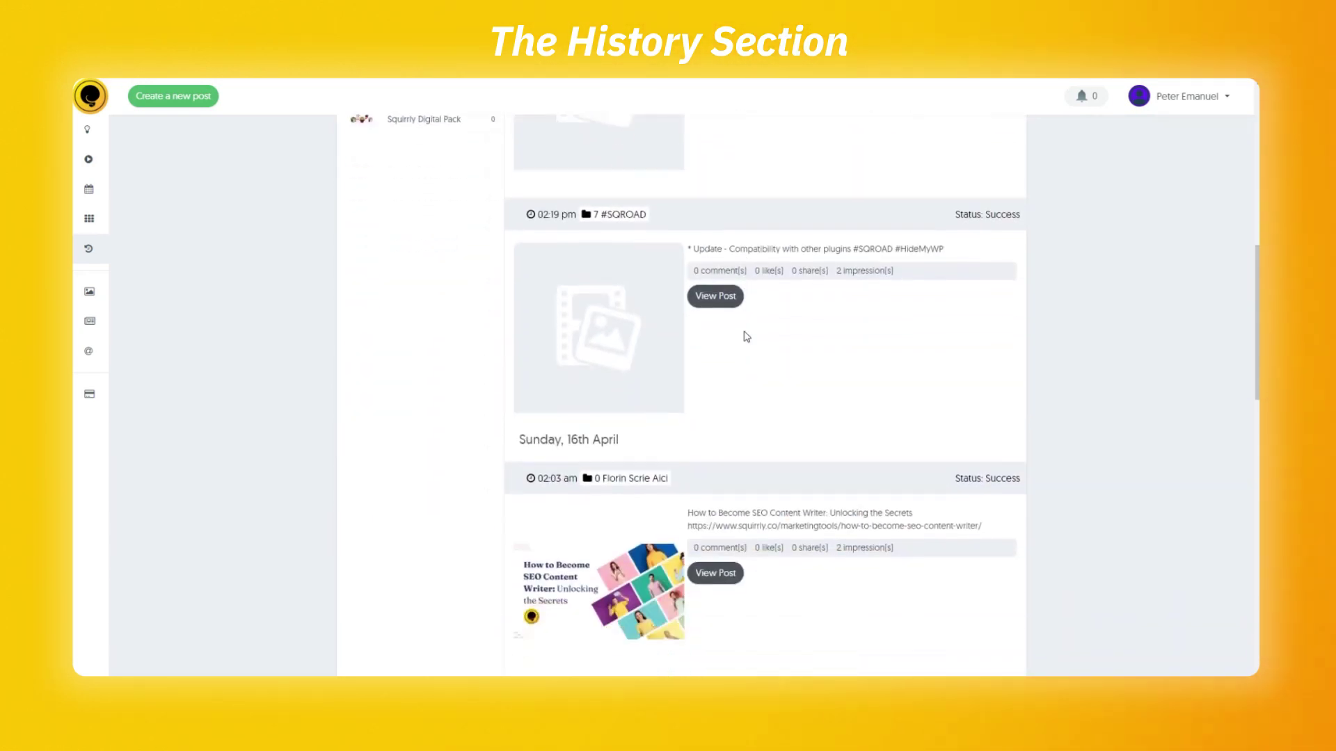
scroll(747, 337, down, 1)
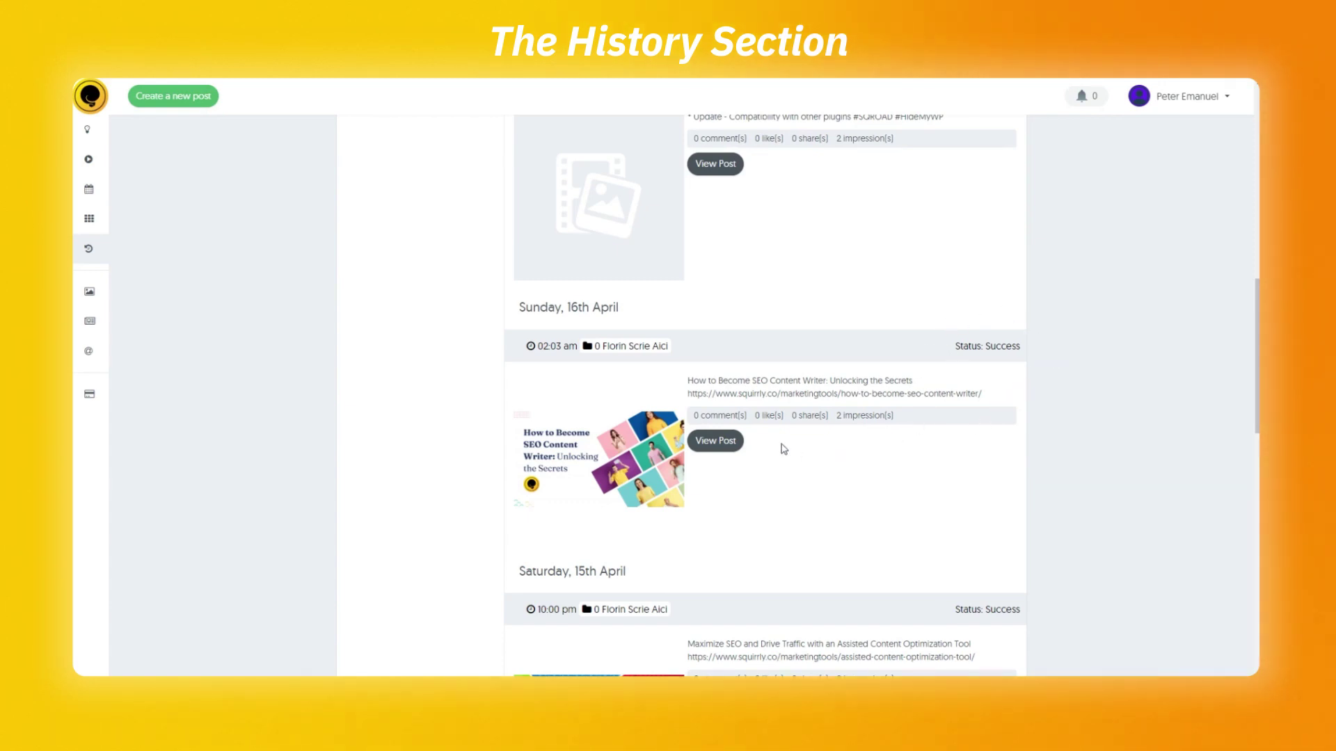
click(728, 451)
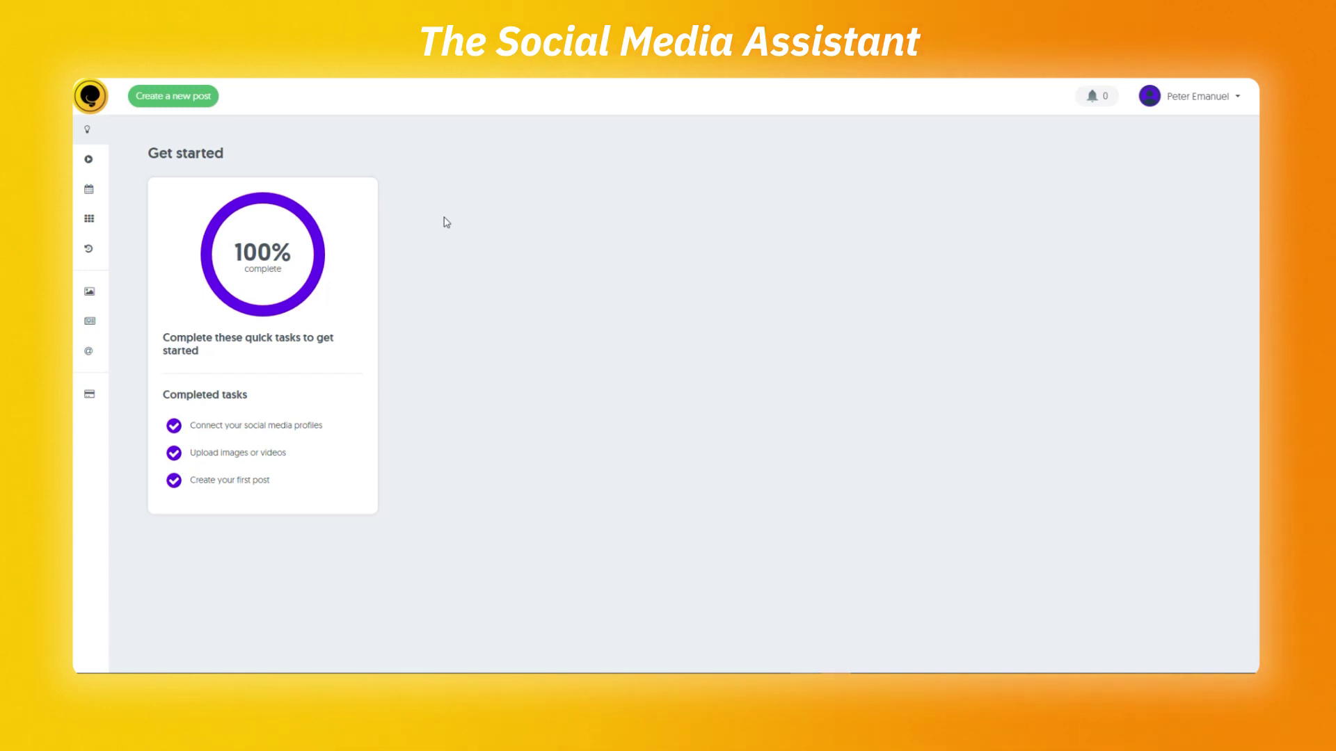
Open Search news articles with Past 1 Month and Australia selected, then begin typing a search term.
mouse_move(108, 322)
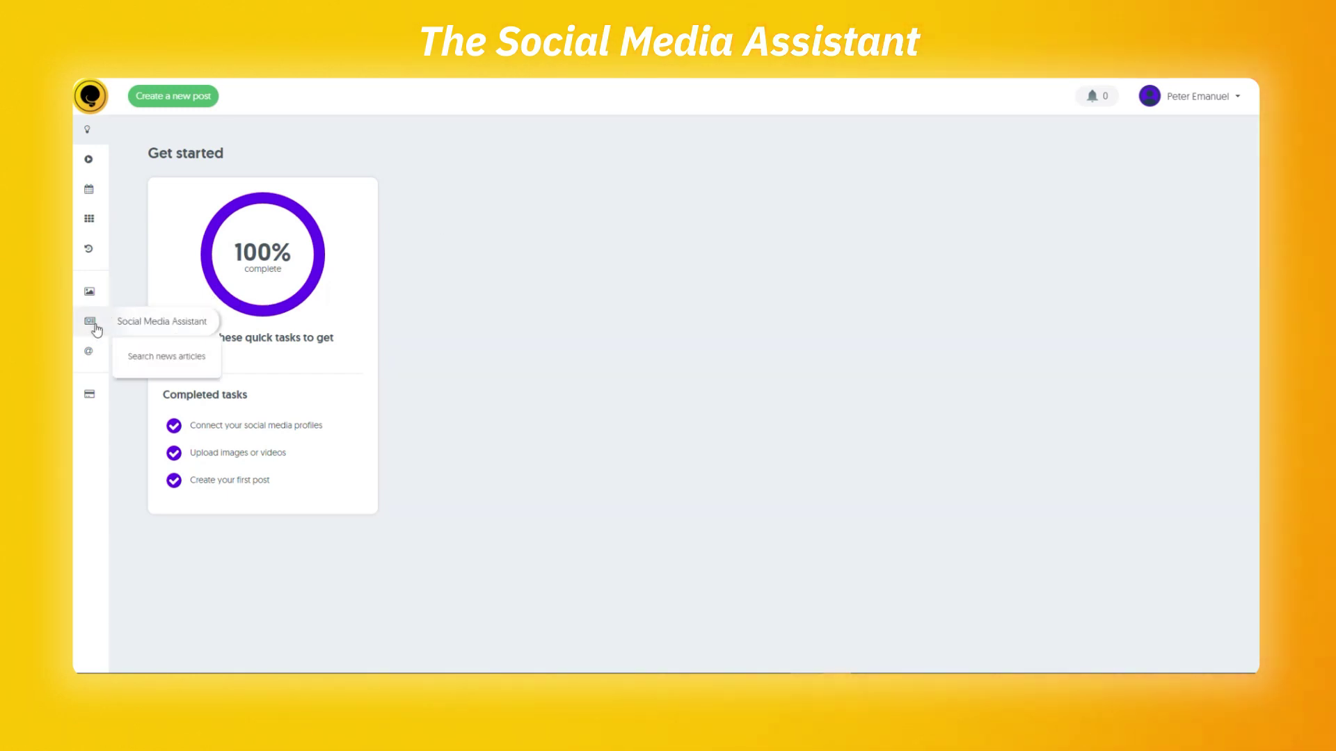
click(171, 356)
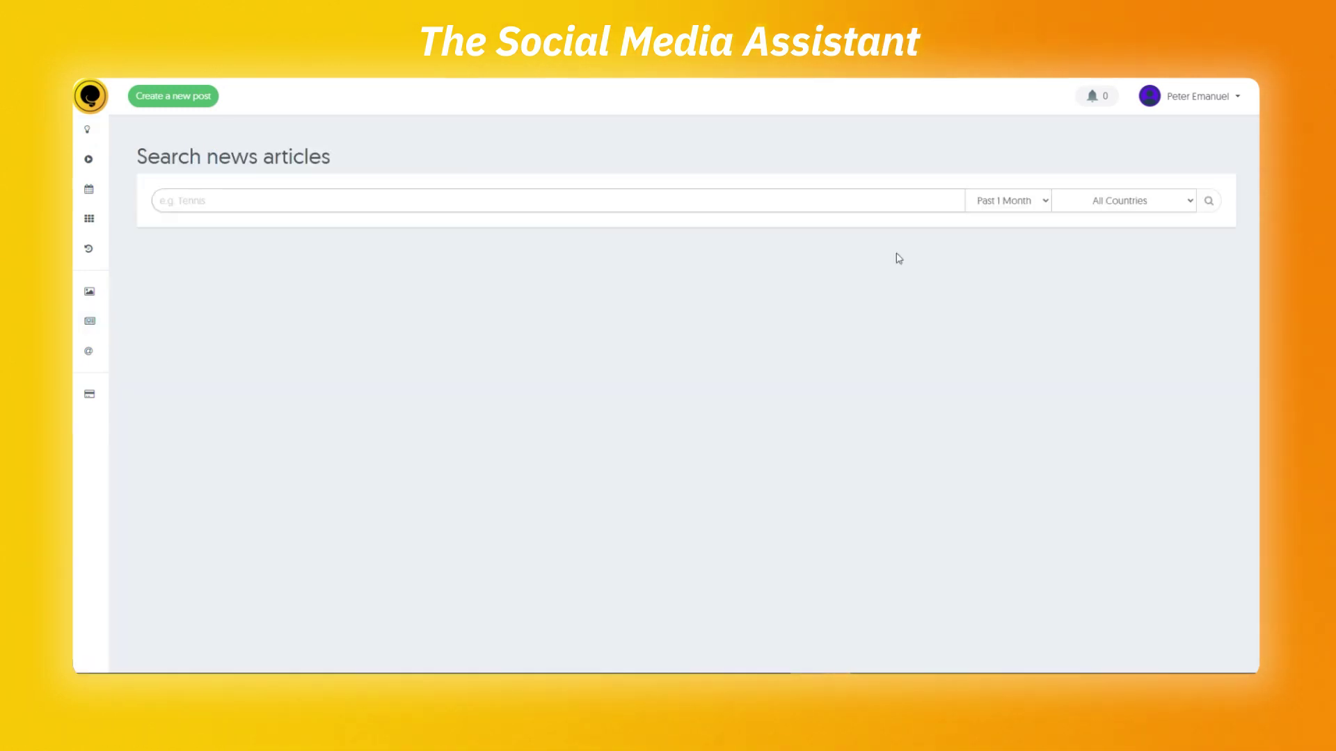
click(999, 205)
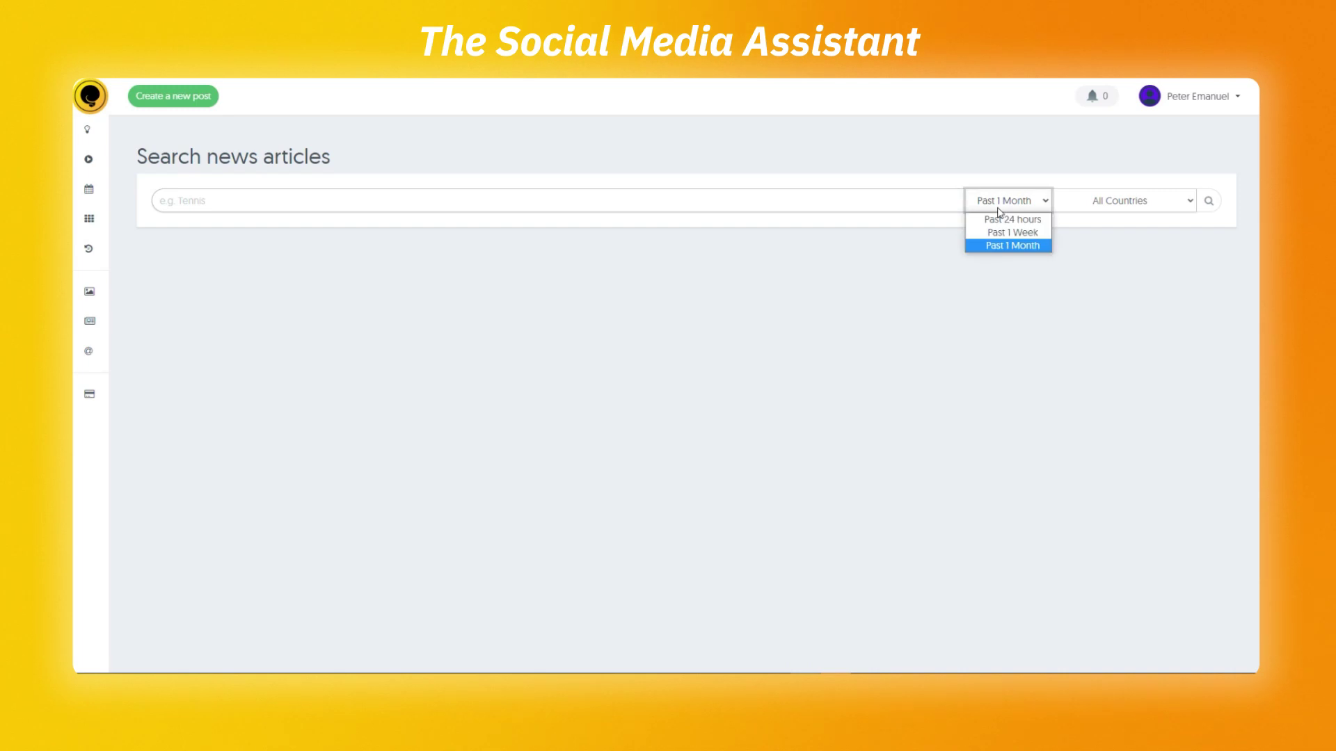
click(999, 246)
click(1102, 202)
click(1113, 244)
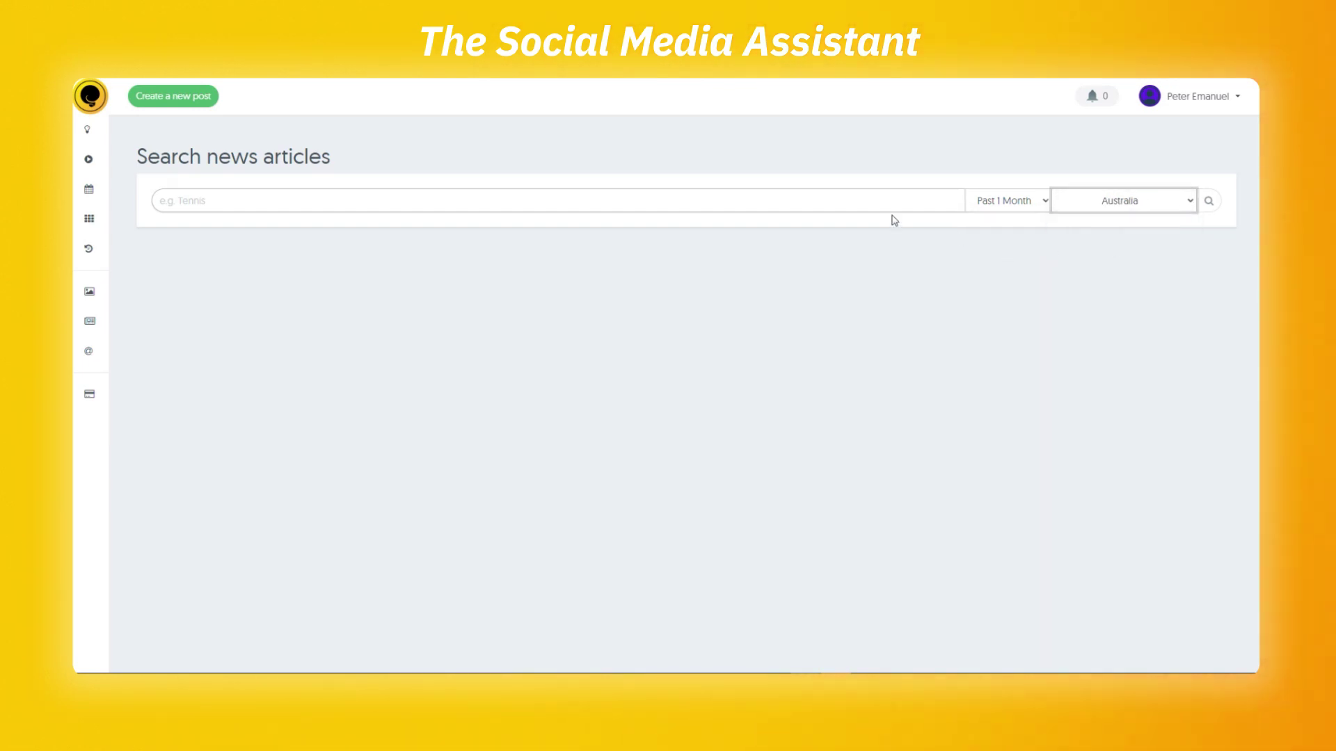
click(883, 208)
Search news for 'advertising', then give the Infectious Advertising article the Top 10 digital marketing terms image.
text(advertising)
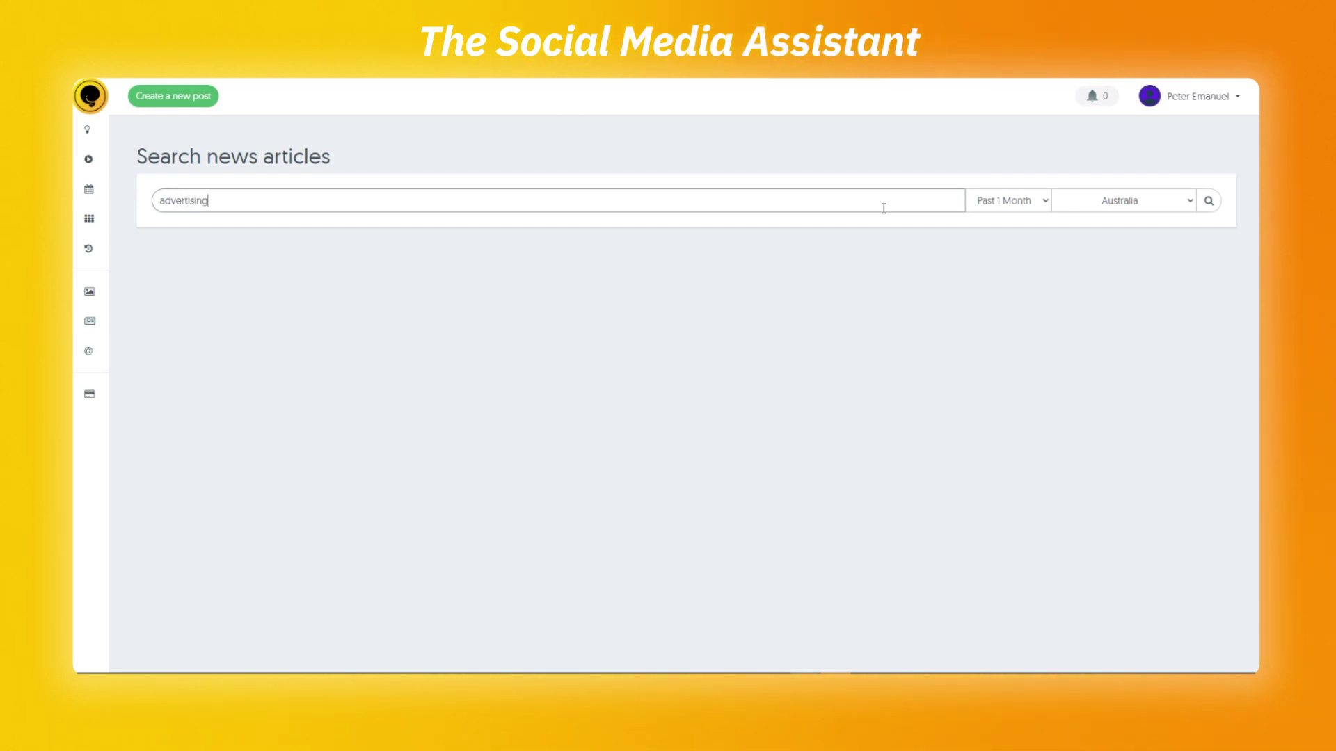
key(Return)
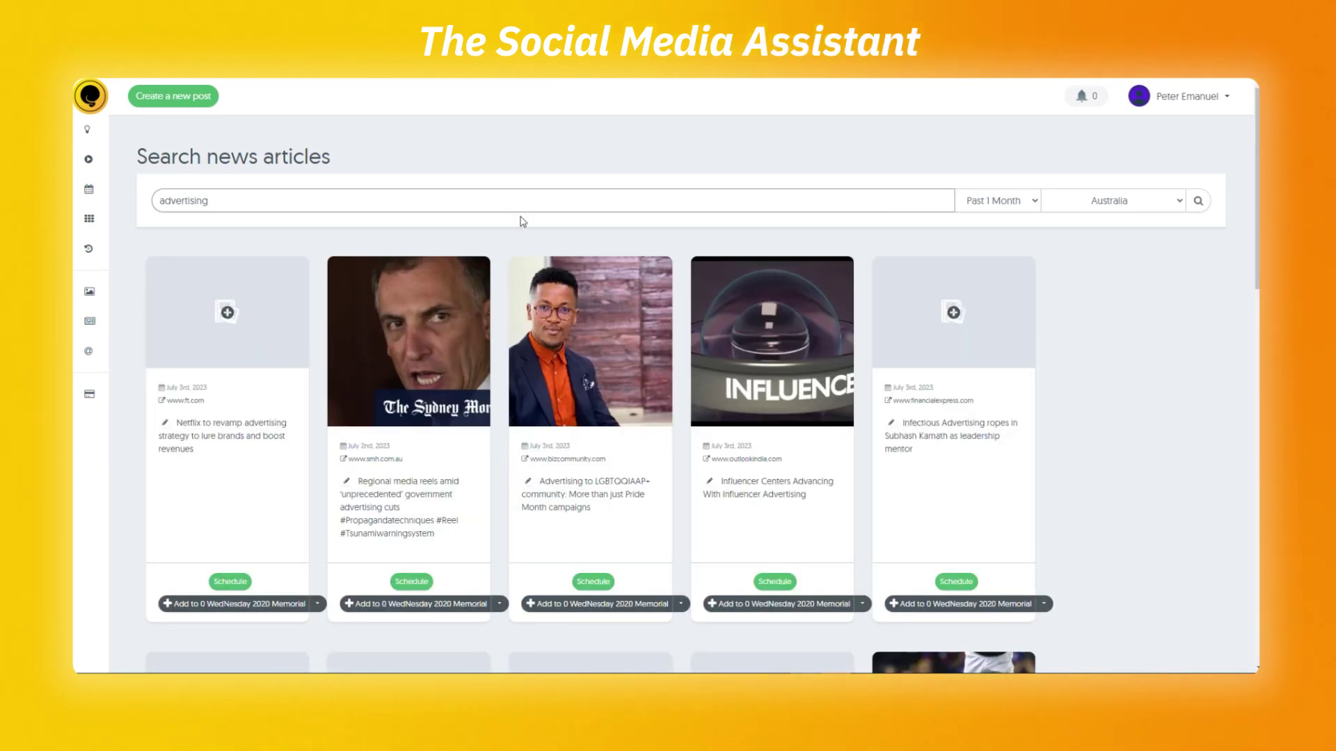
click(418, 583)
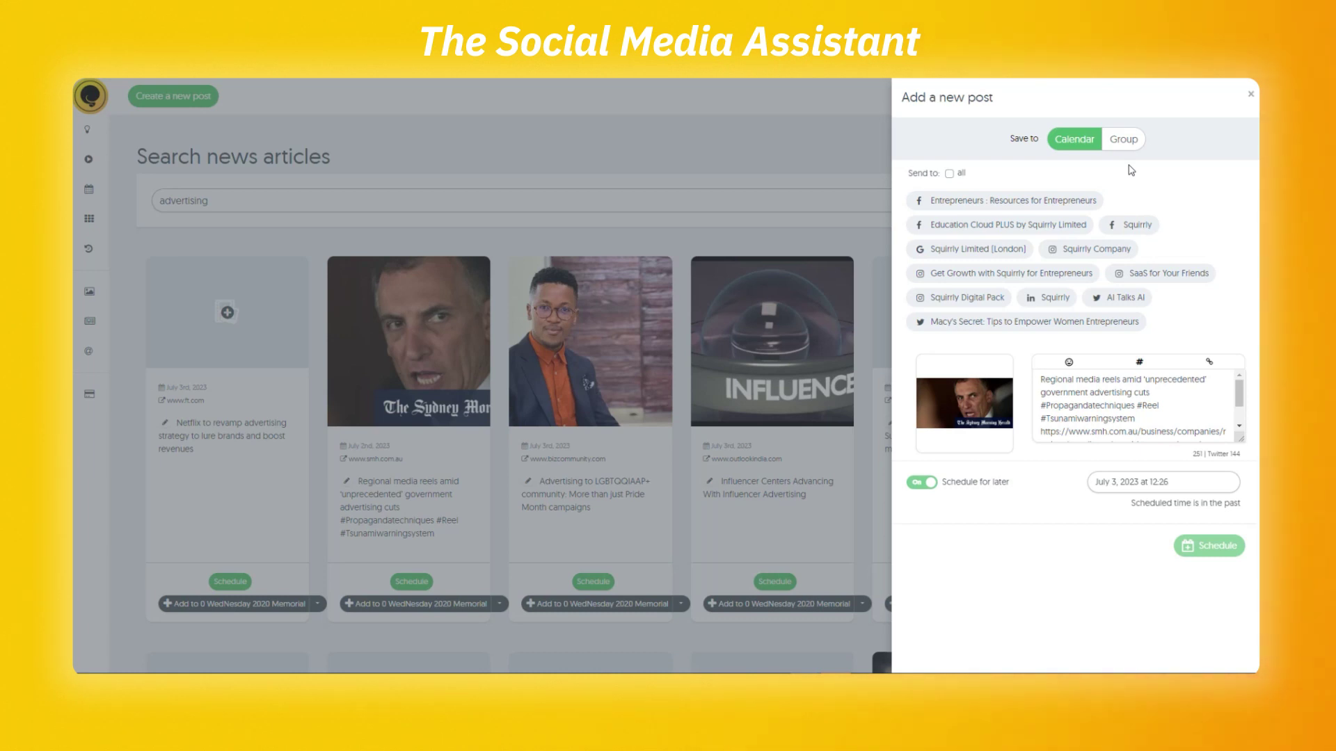
click(1250, 95)
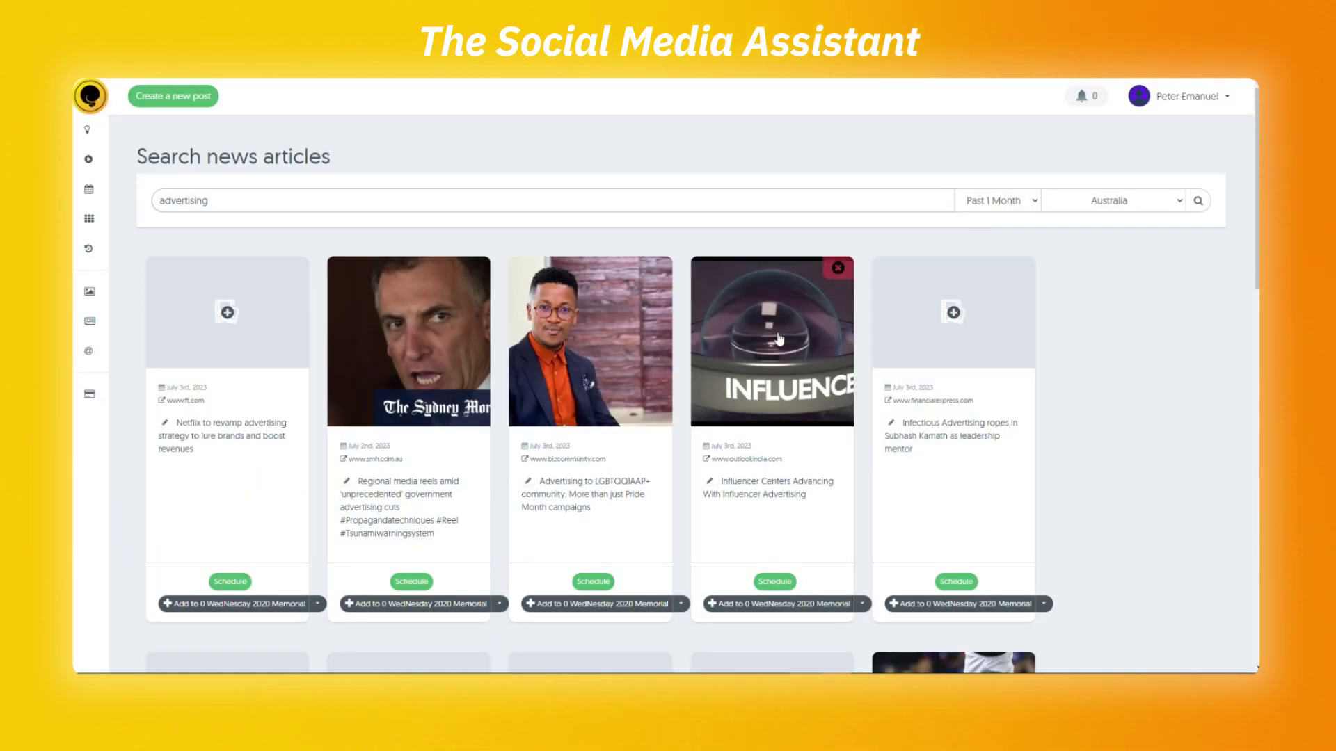
click(939, 313)
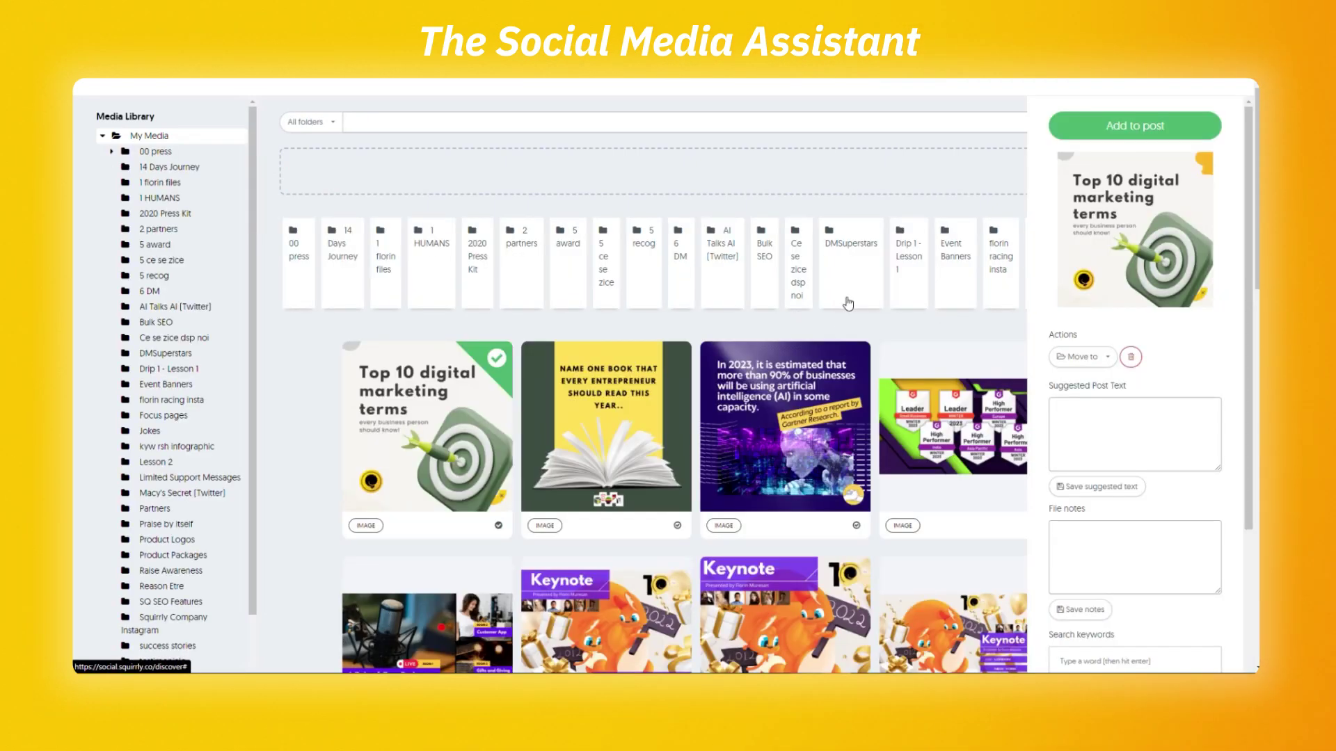
click(1117, 129)
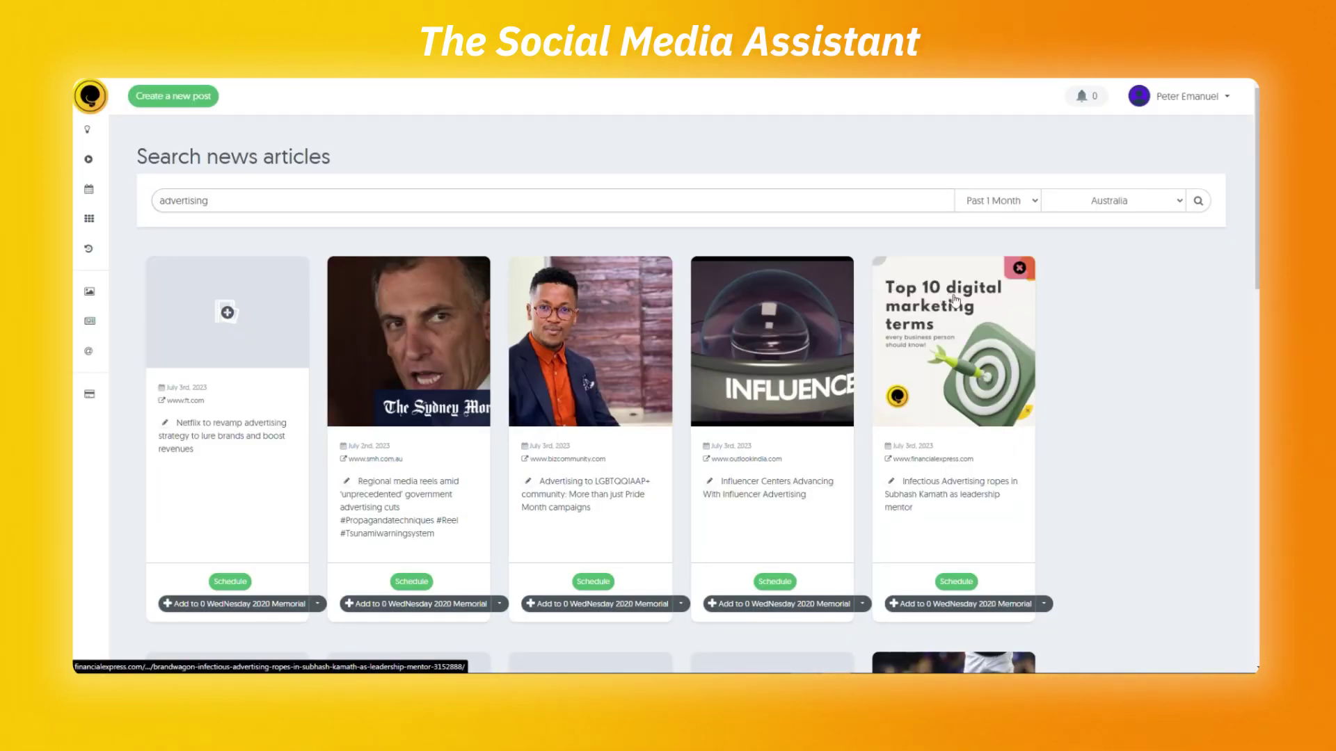